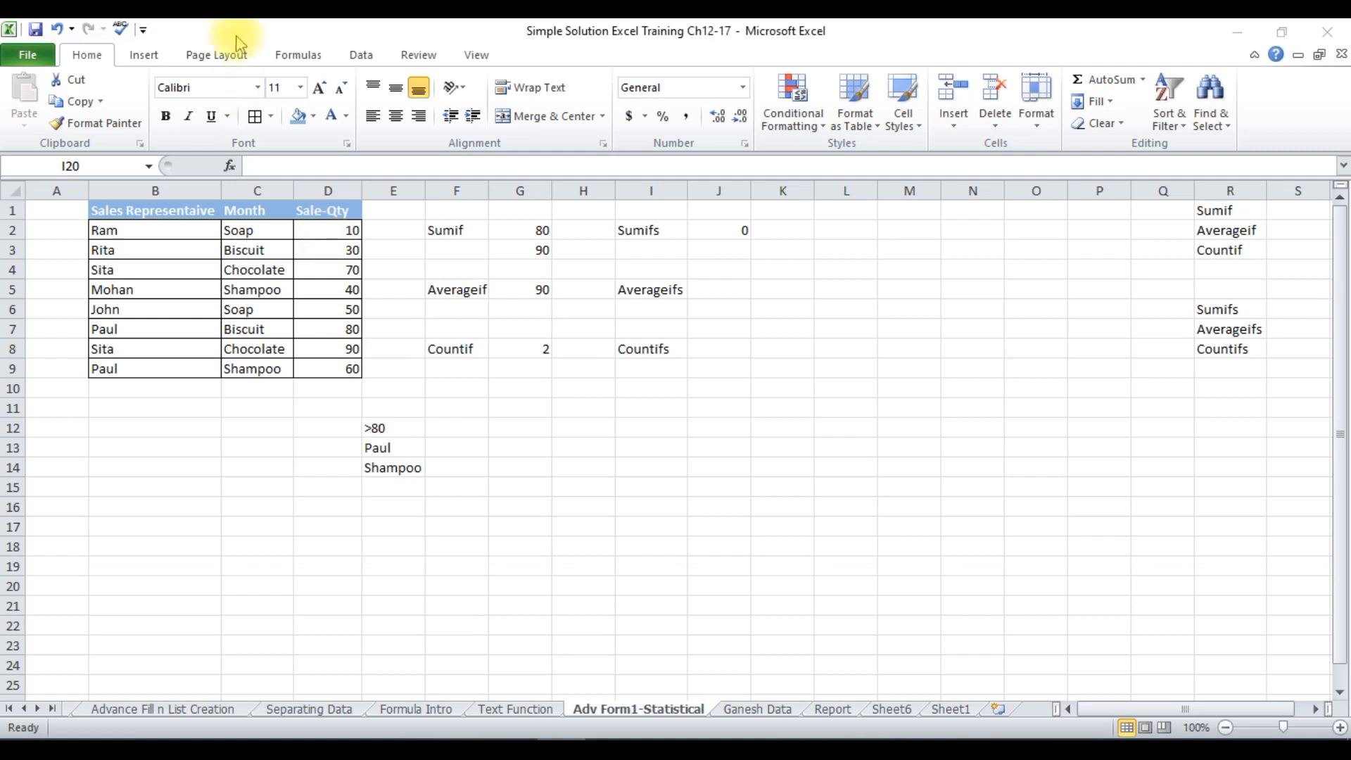
Look through the list of Statistical functions in the function library.
click(291, 57)
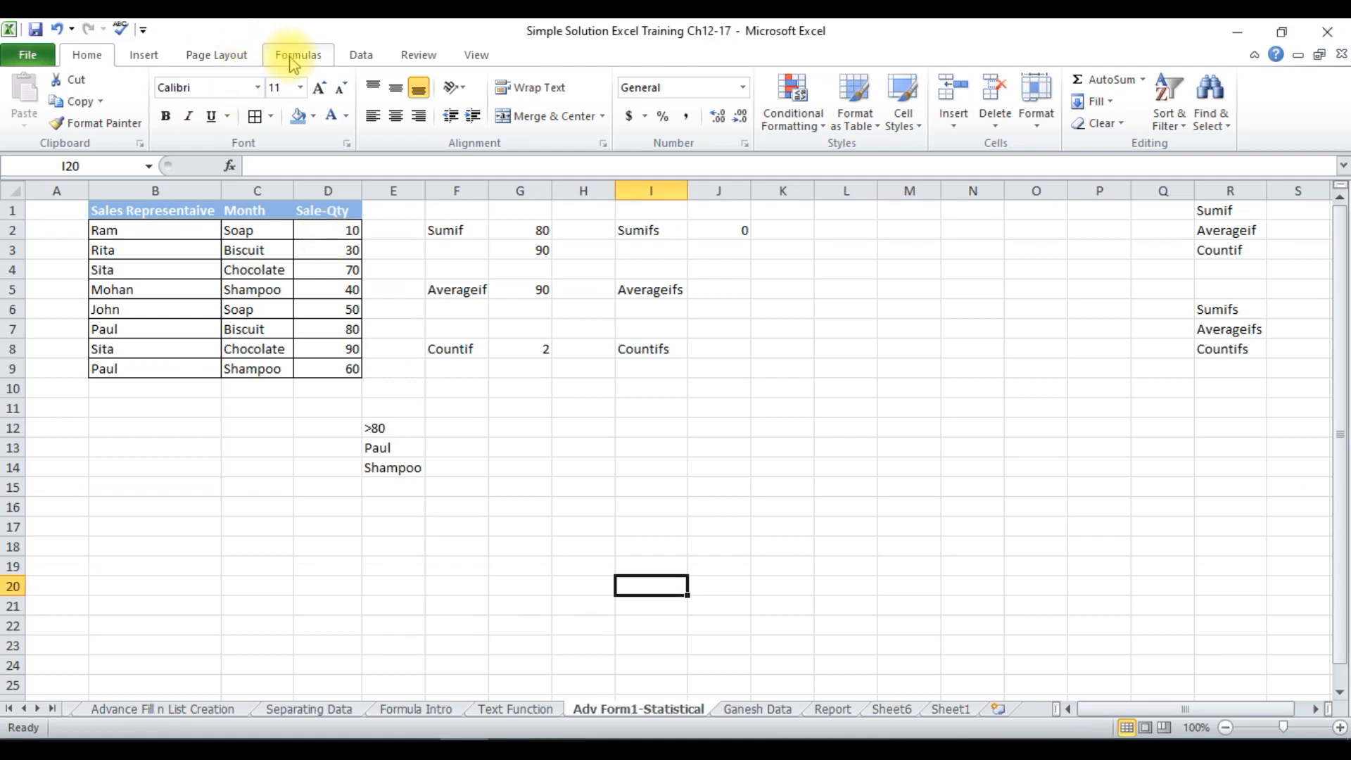
click(294, 59)
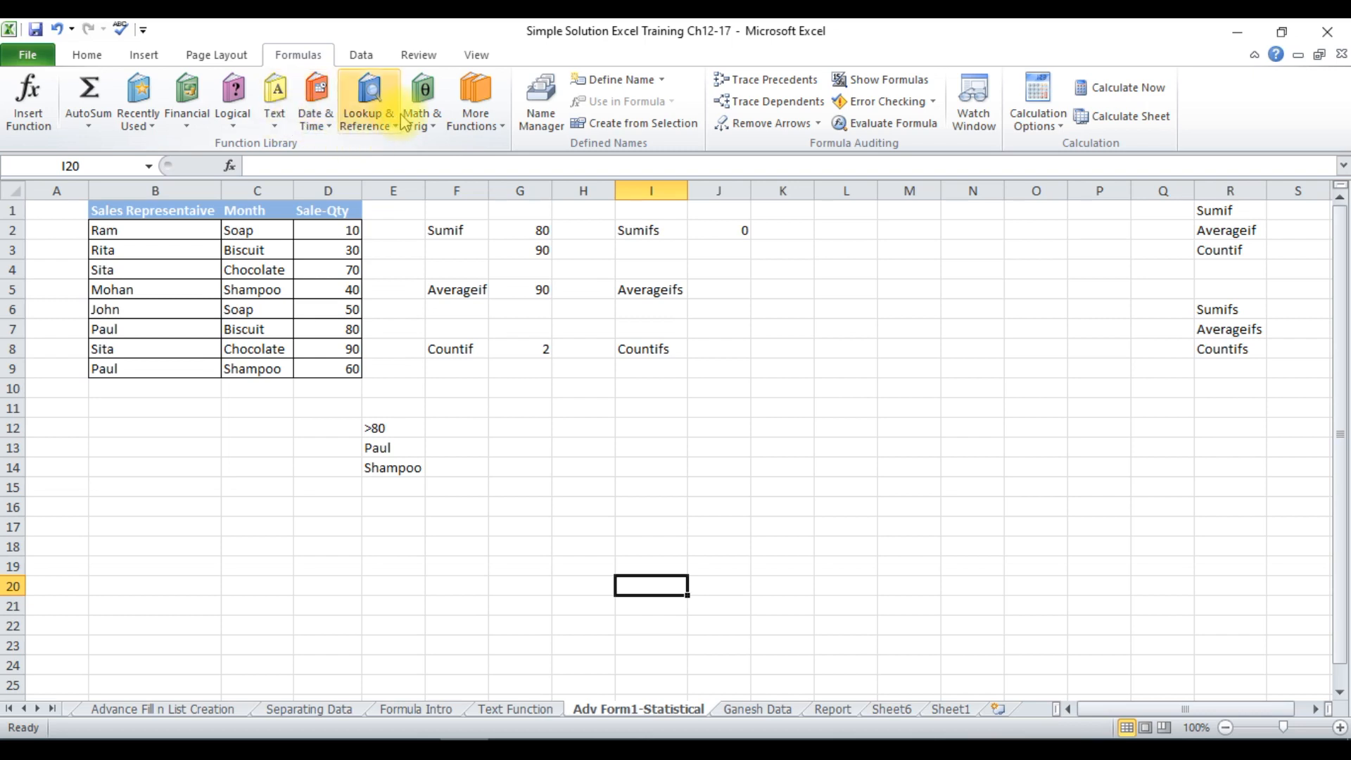
click(505, 129)
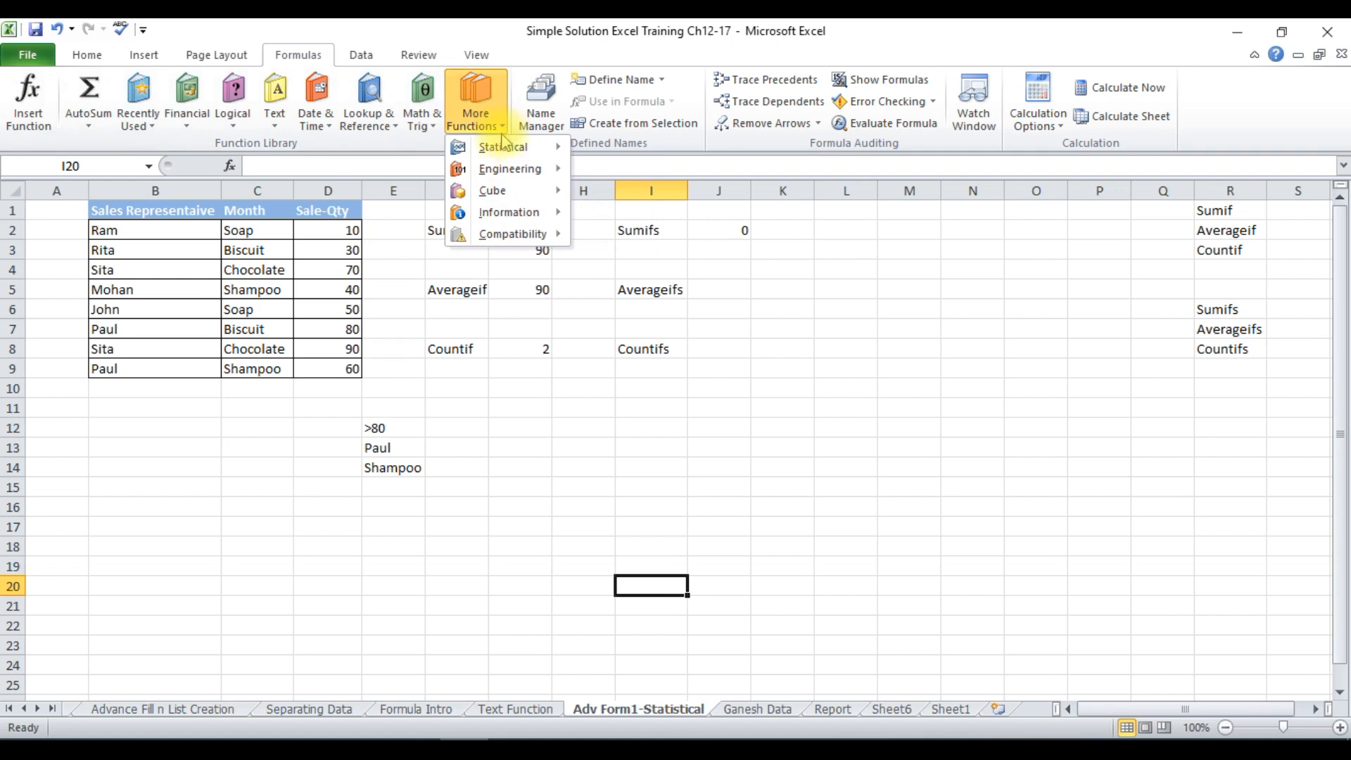
mouse_move(506, 151)
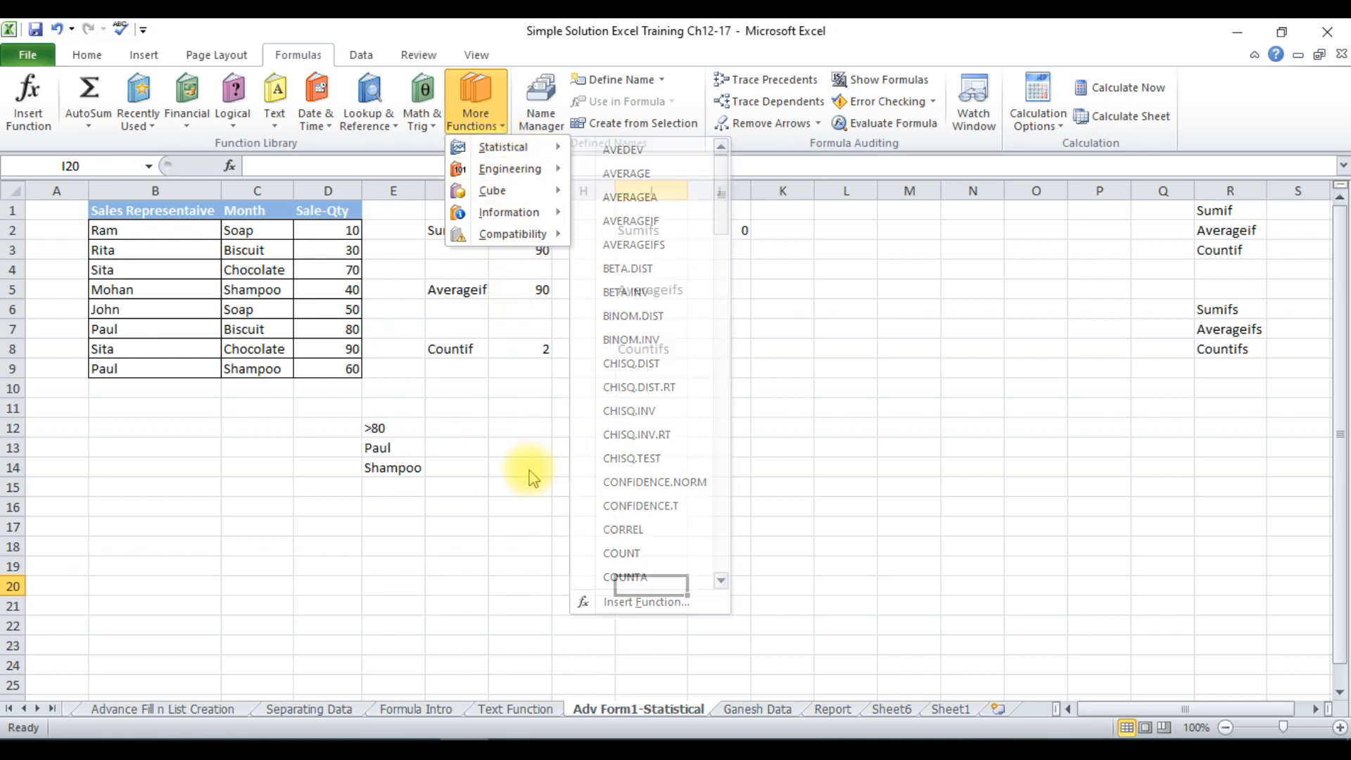
click(462, 478)
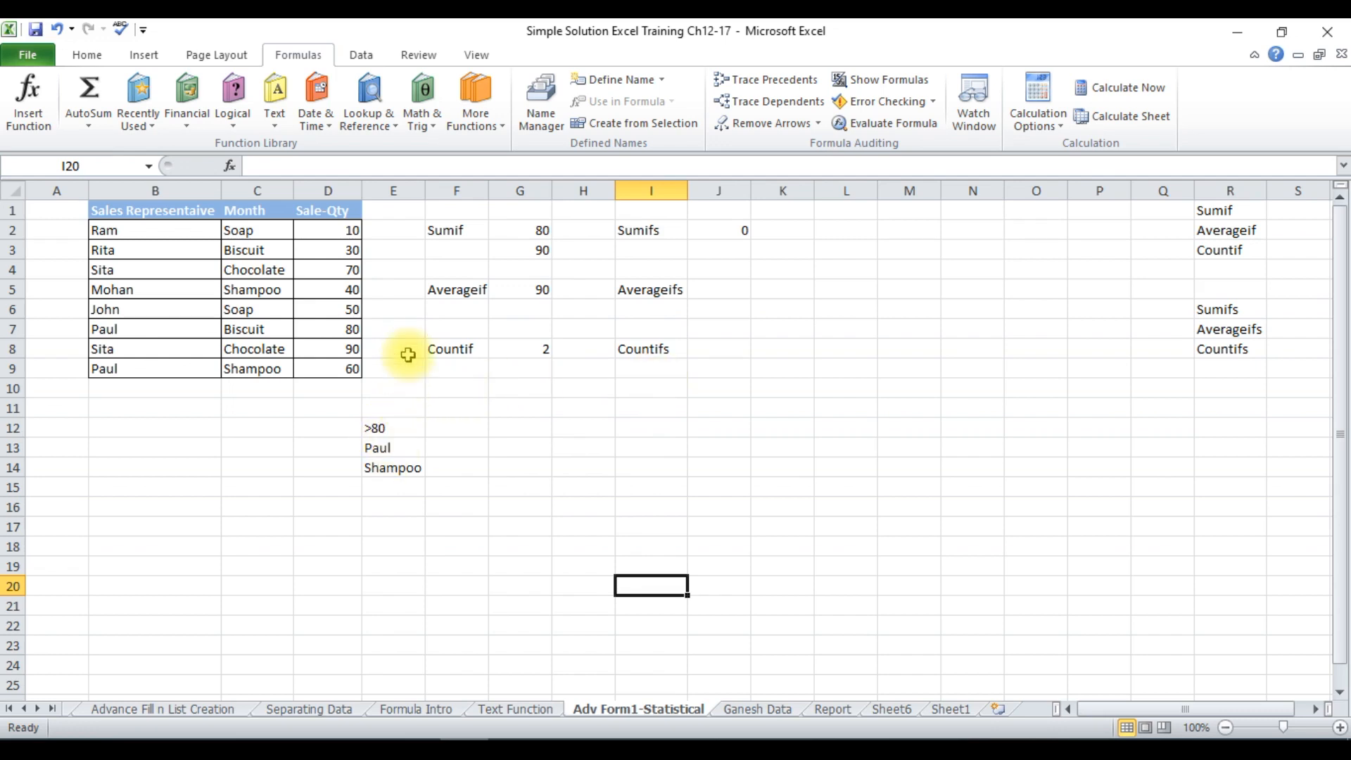
click(337, 389)
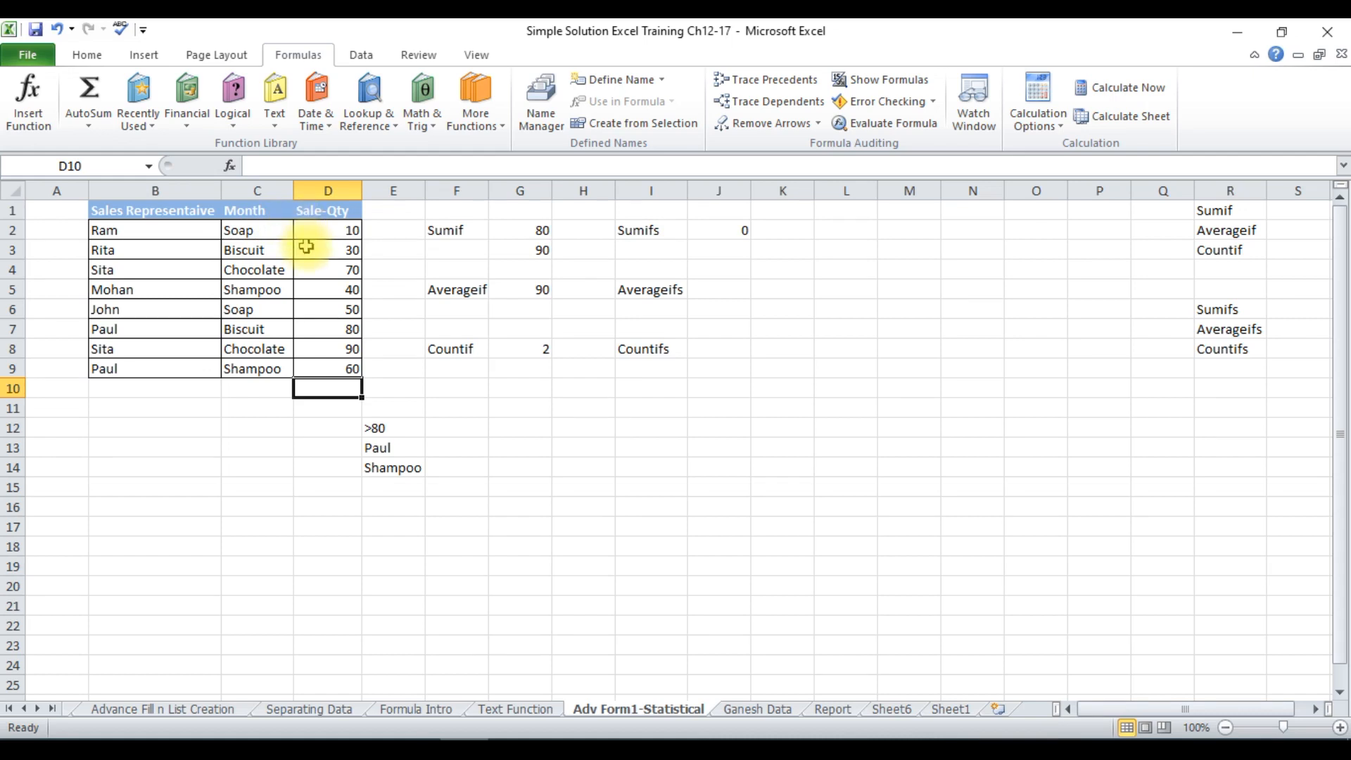
click(320, 303)
text(=)
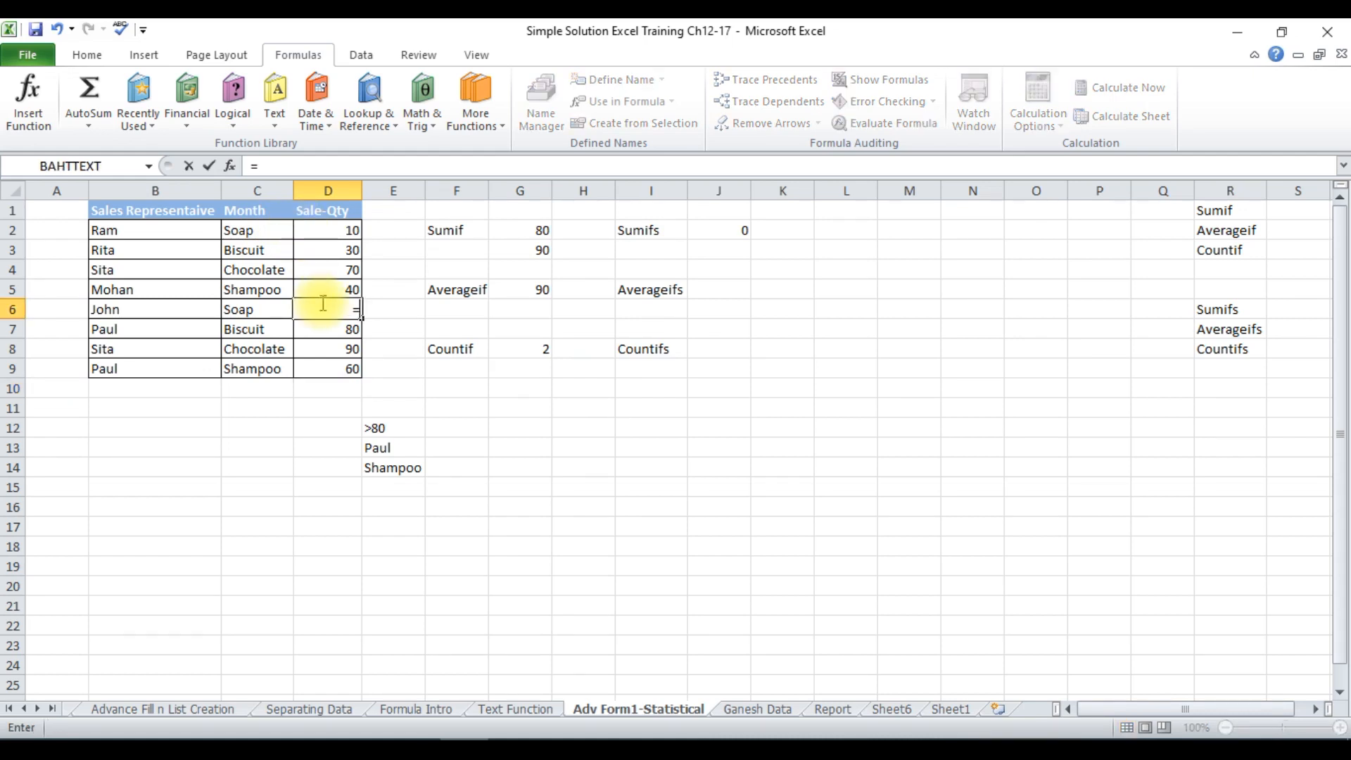
key(Escape)
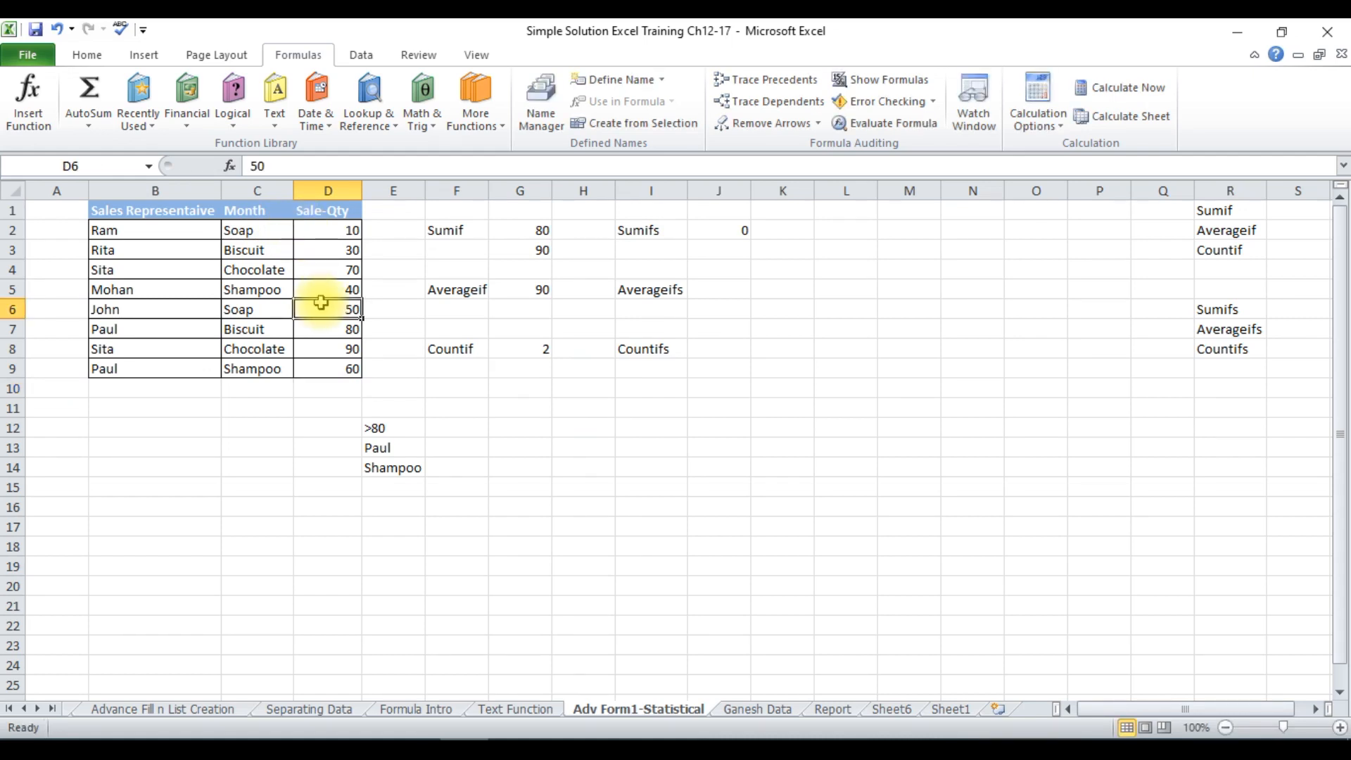
Undo the last change to the criterion in cell E12.
key(ctrl+z)
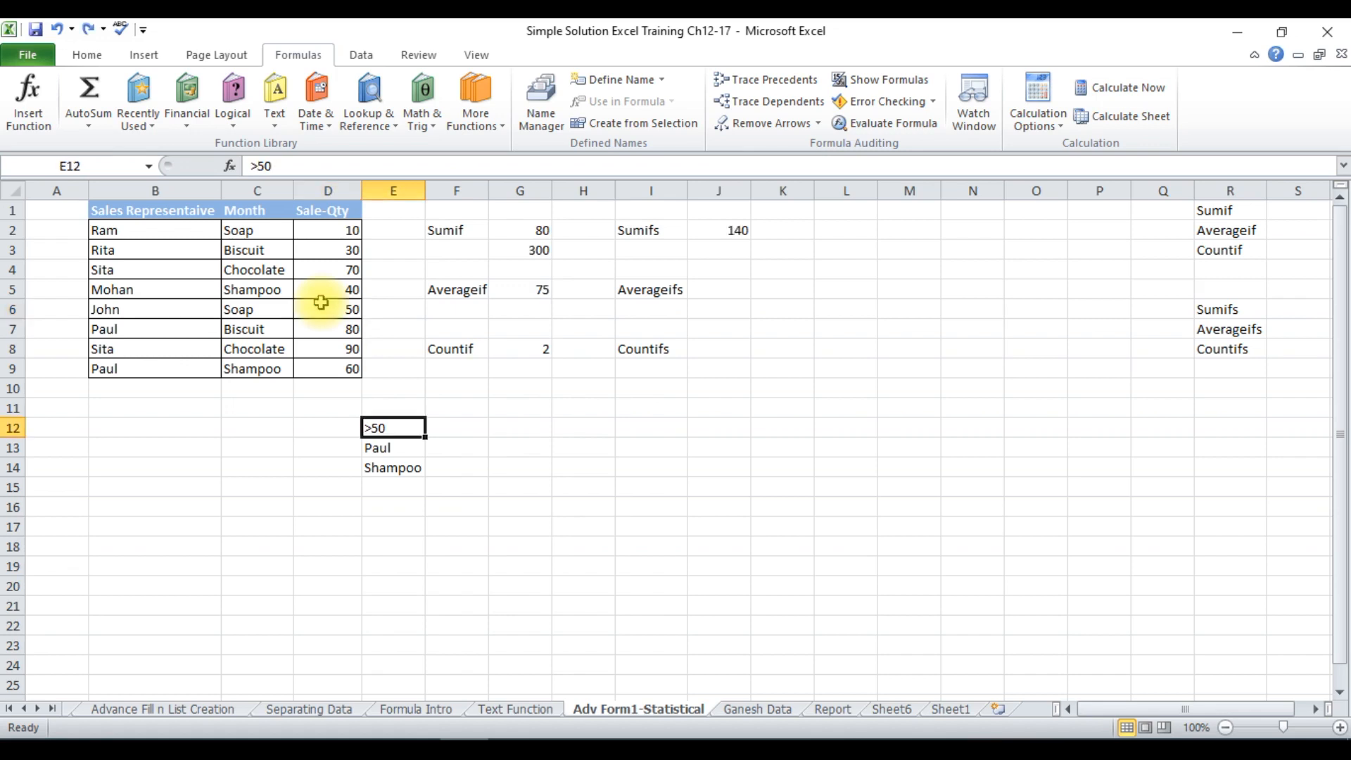
Total the sale quantities in cell D10 with the formula =SUM(D2:D9).
click(338, 389)
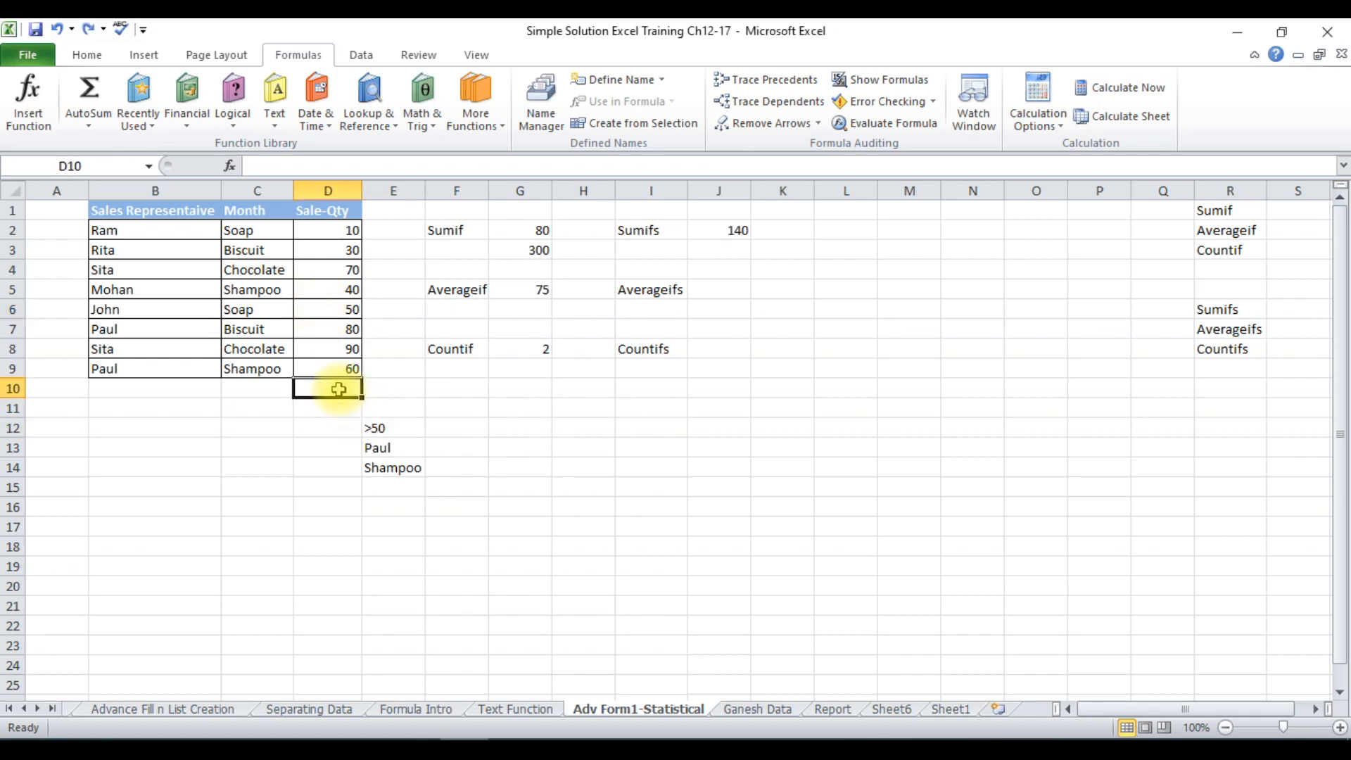
text(=)
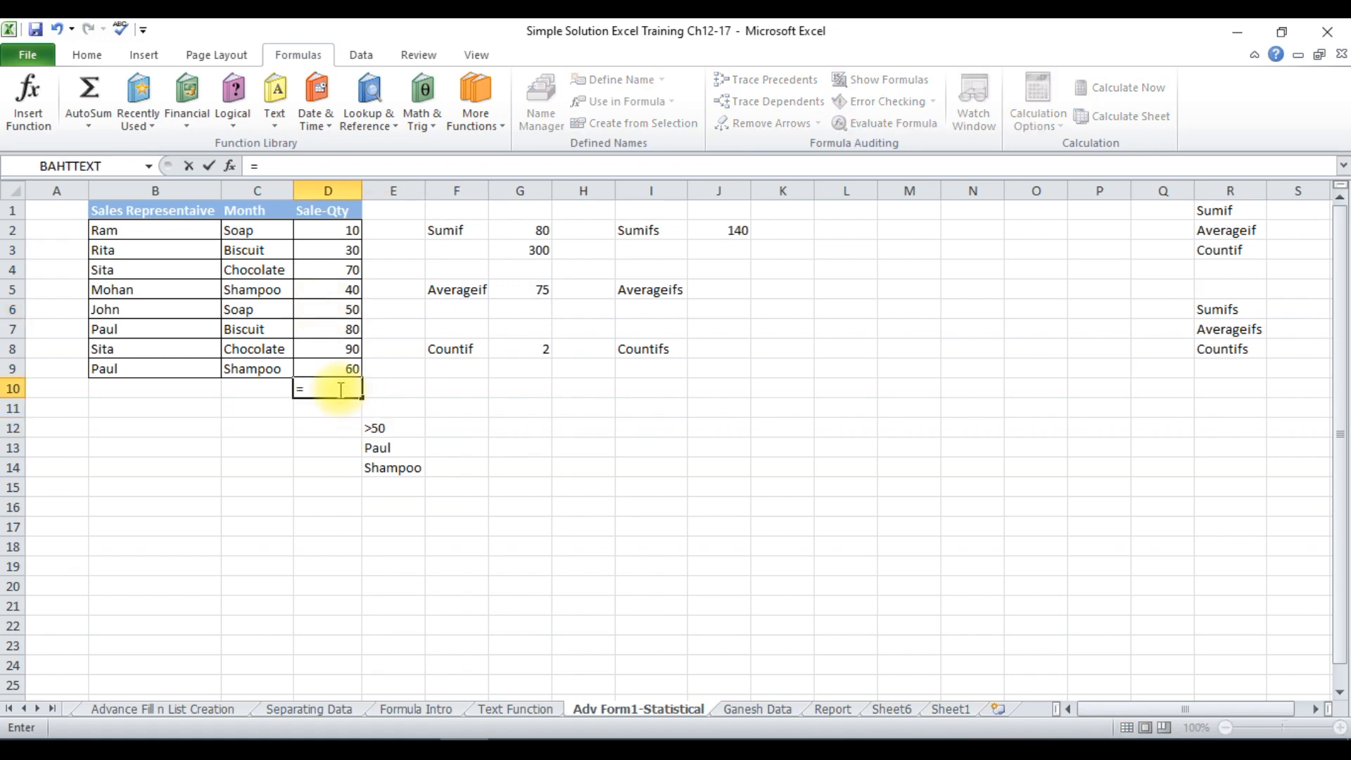
text(sum)
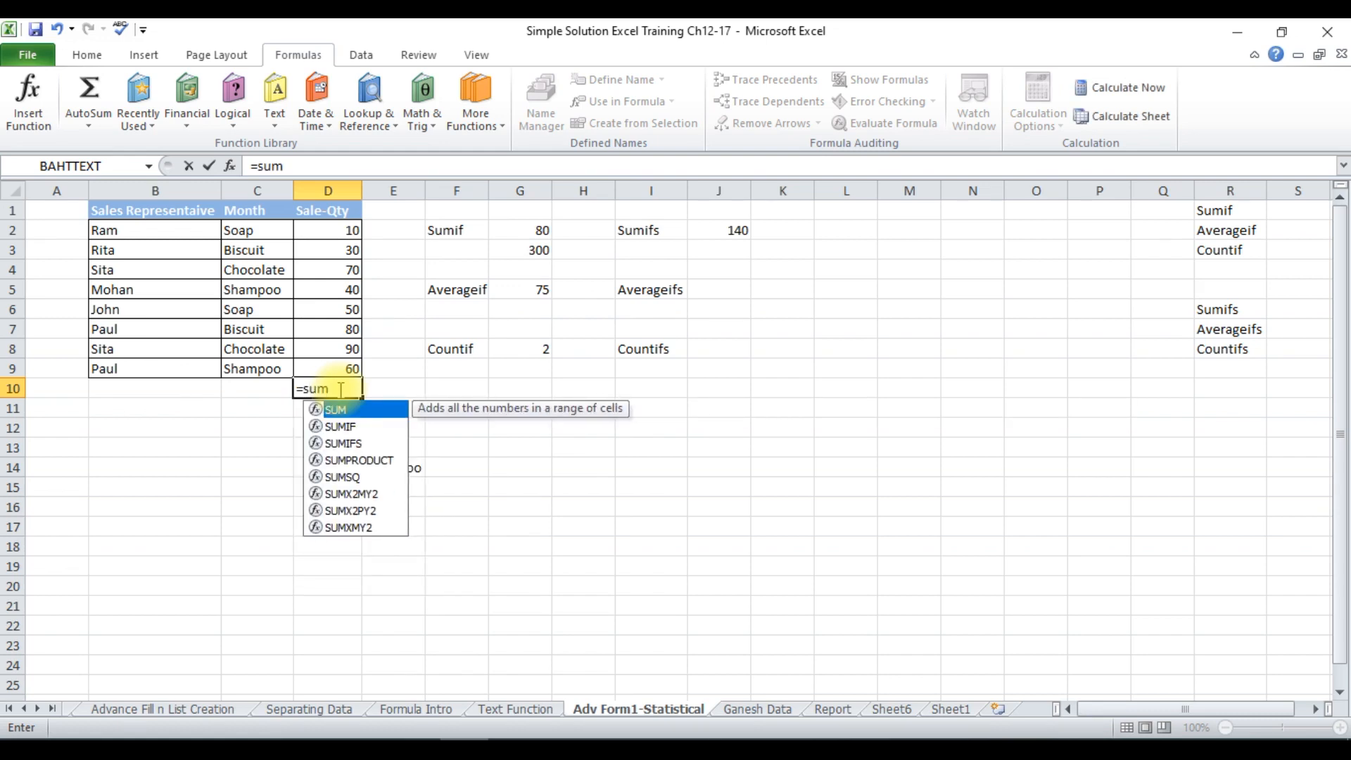
text(()
drag(330, 369, 319, 238)
text())
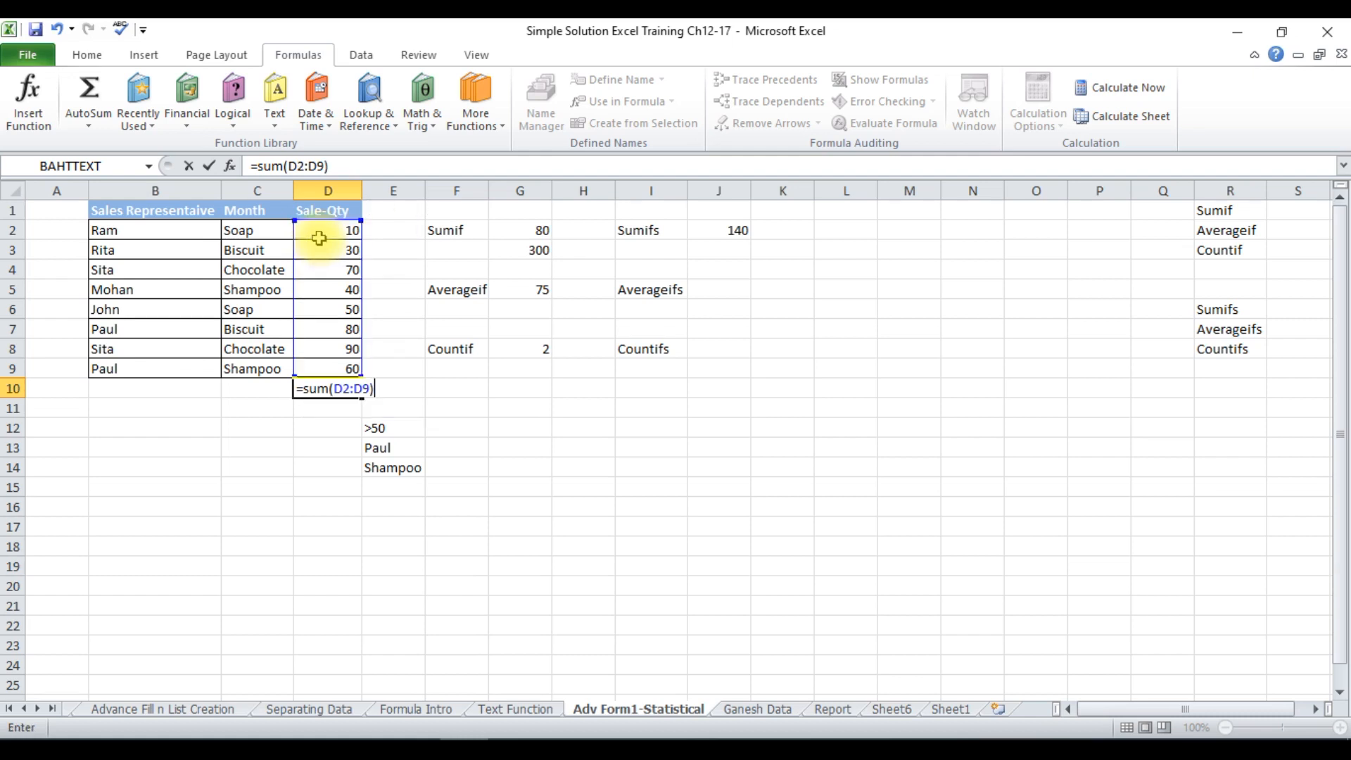
key(Return)
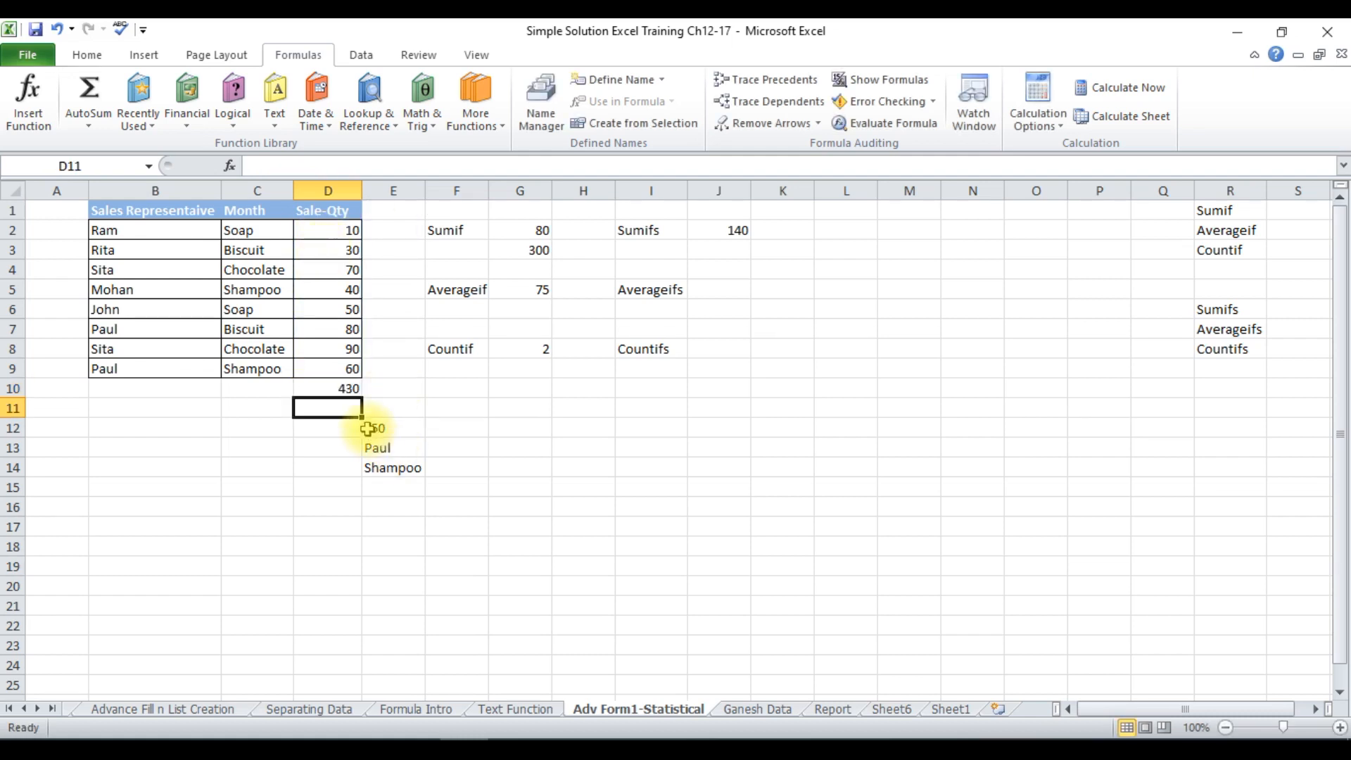
Replace the function in cell D10 with AVERAGE, keeping the range D2:D9.
click(349, 388)
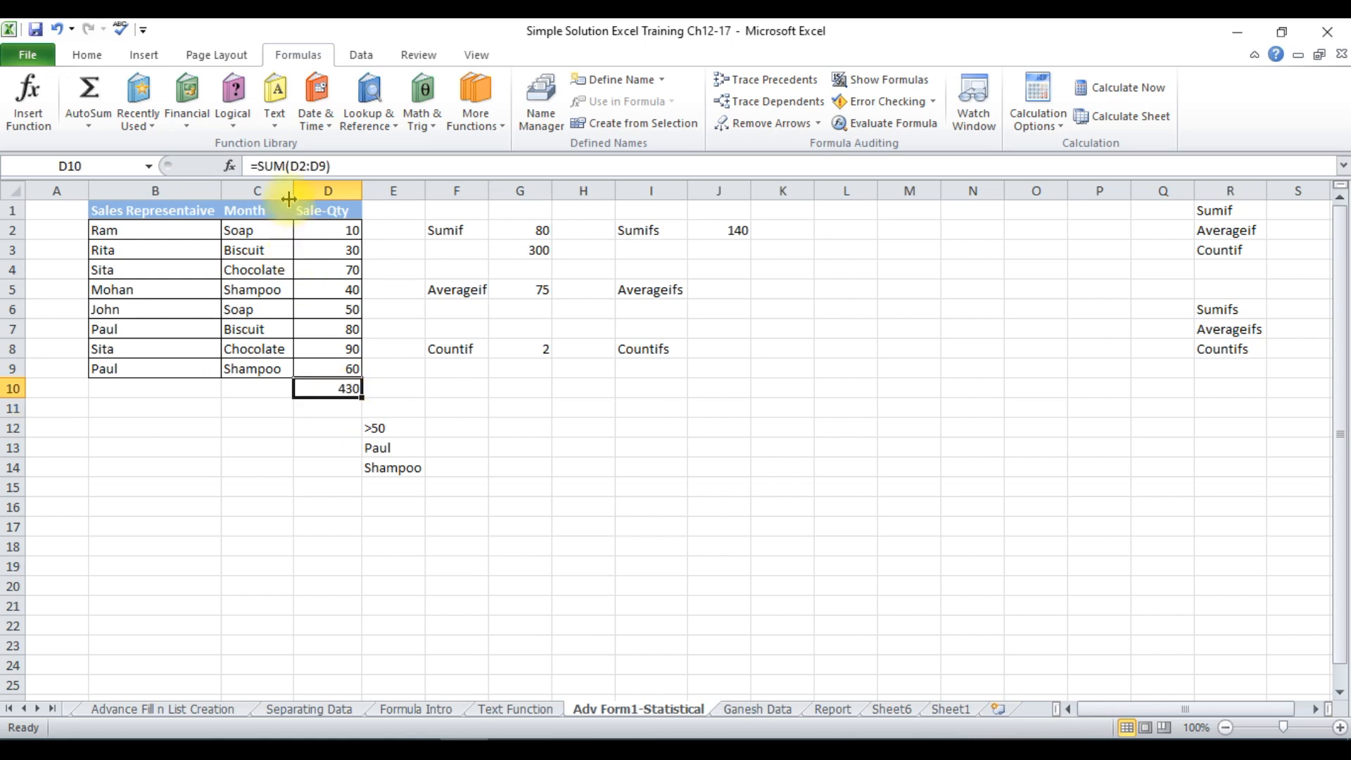
drag(287, 166, 268, 166)
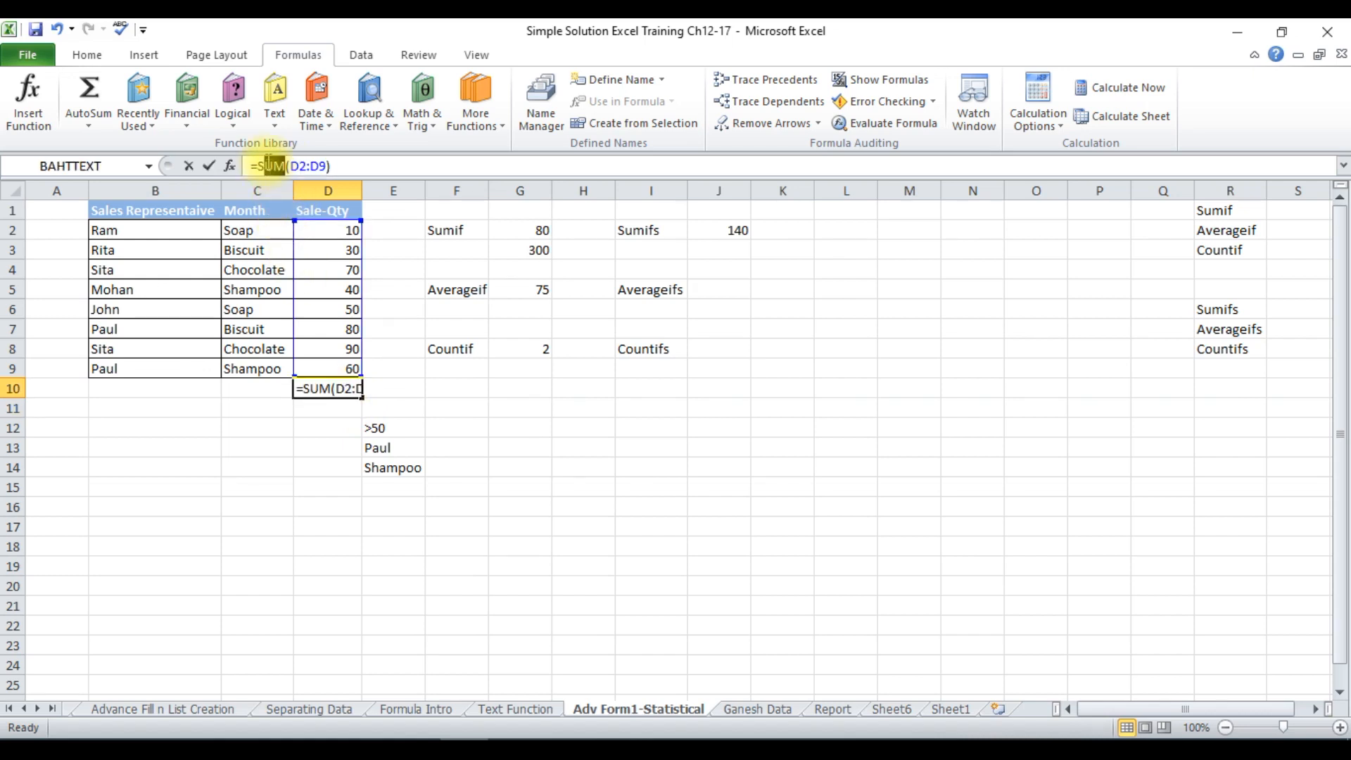
key(BackSpace)
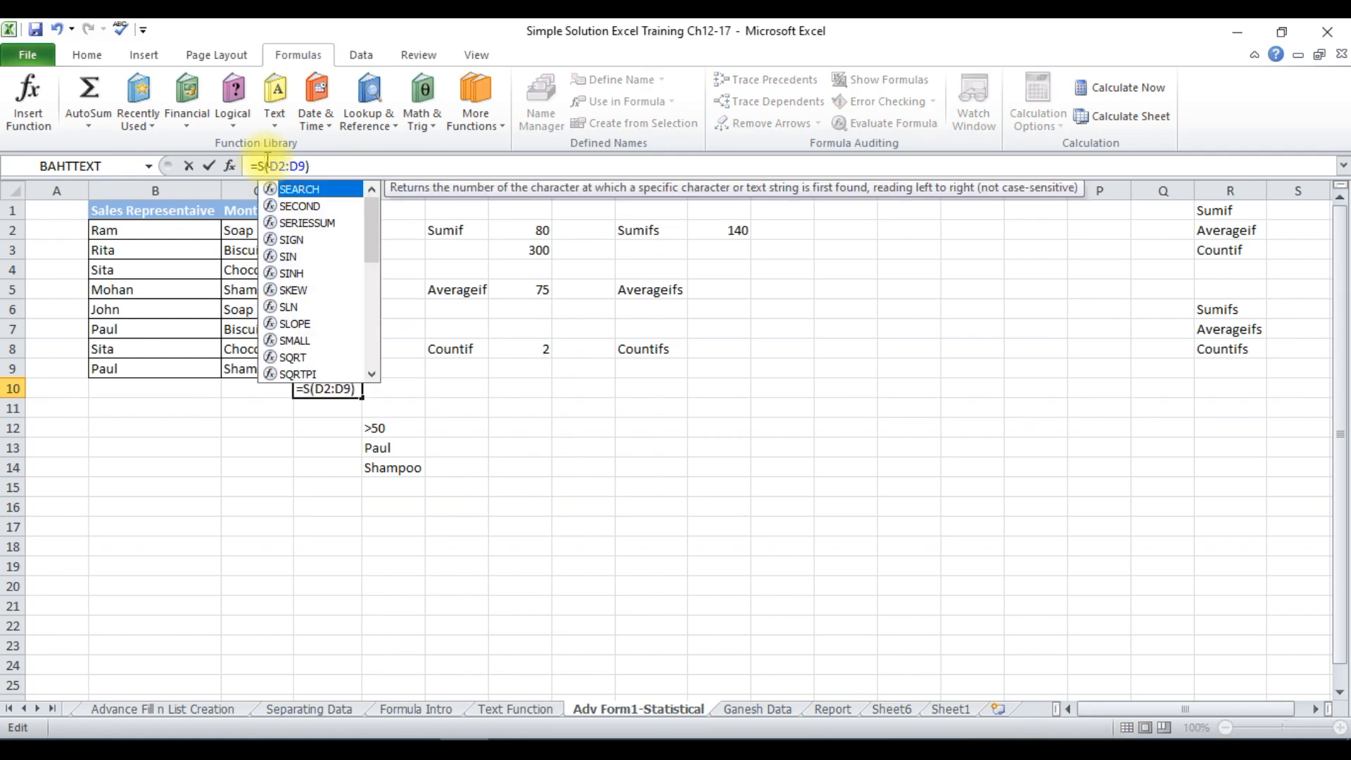
key(BackSpace)
text(average)
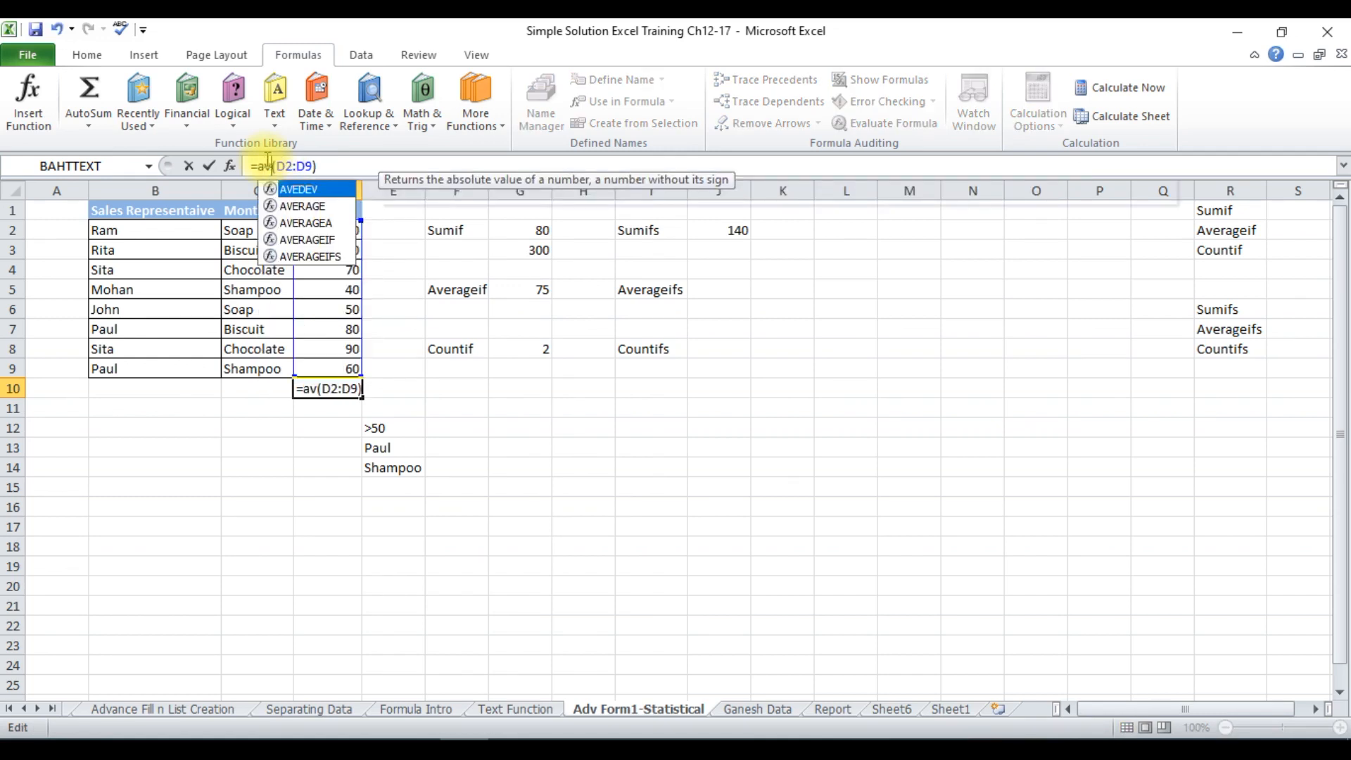
key(Return)
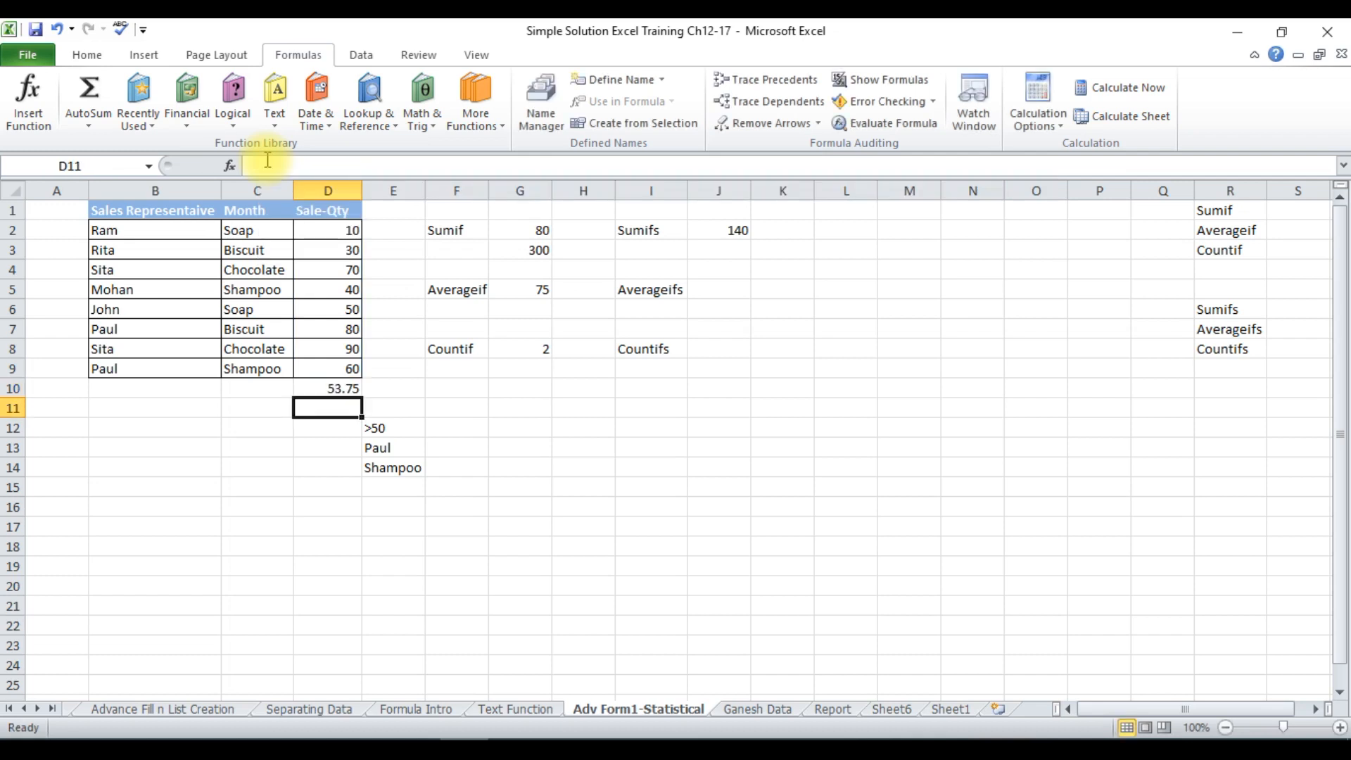
Replace the function in cell D10 with COUNT, keeping the range D2:D9.
click(345, 389)
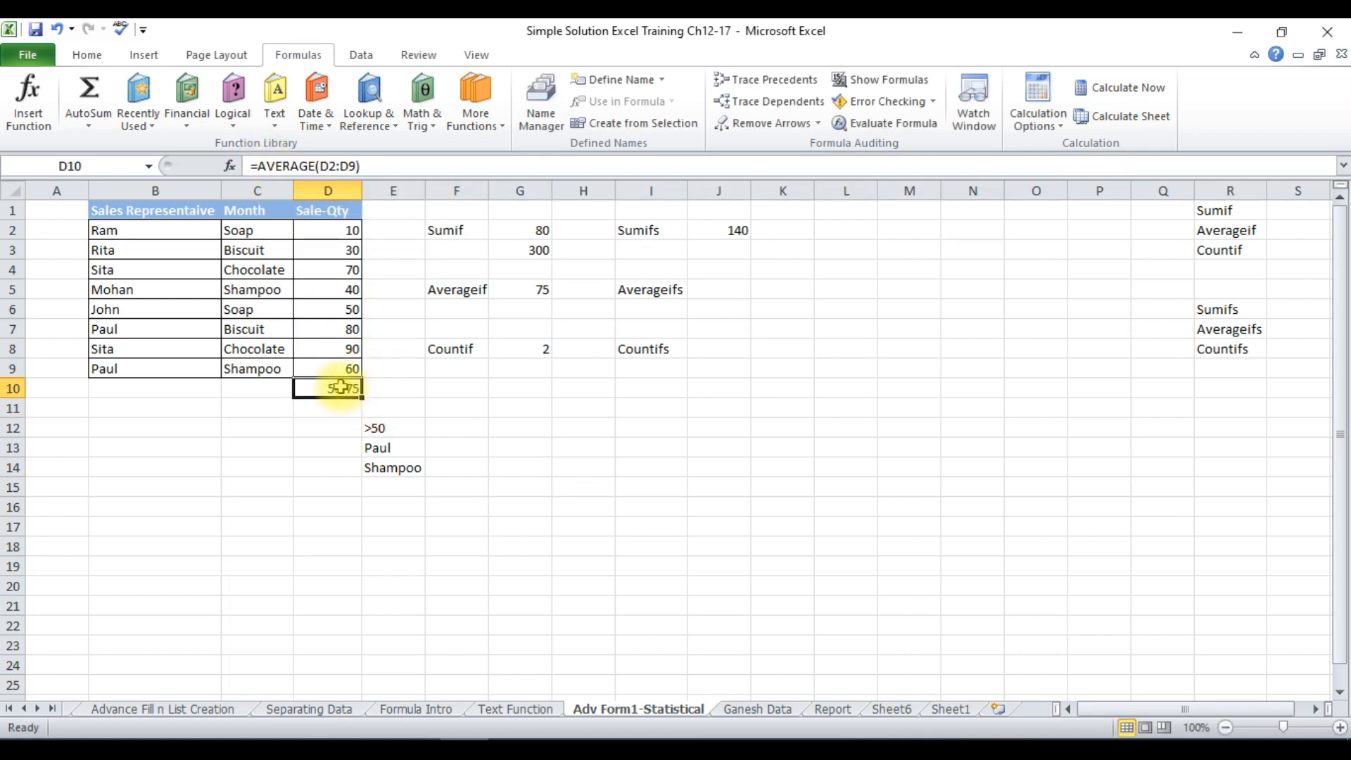
click(315, 169)
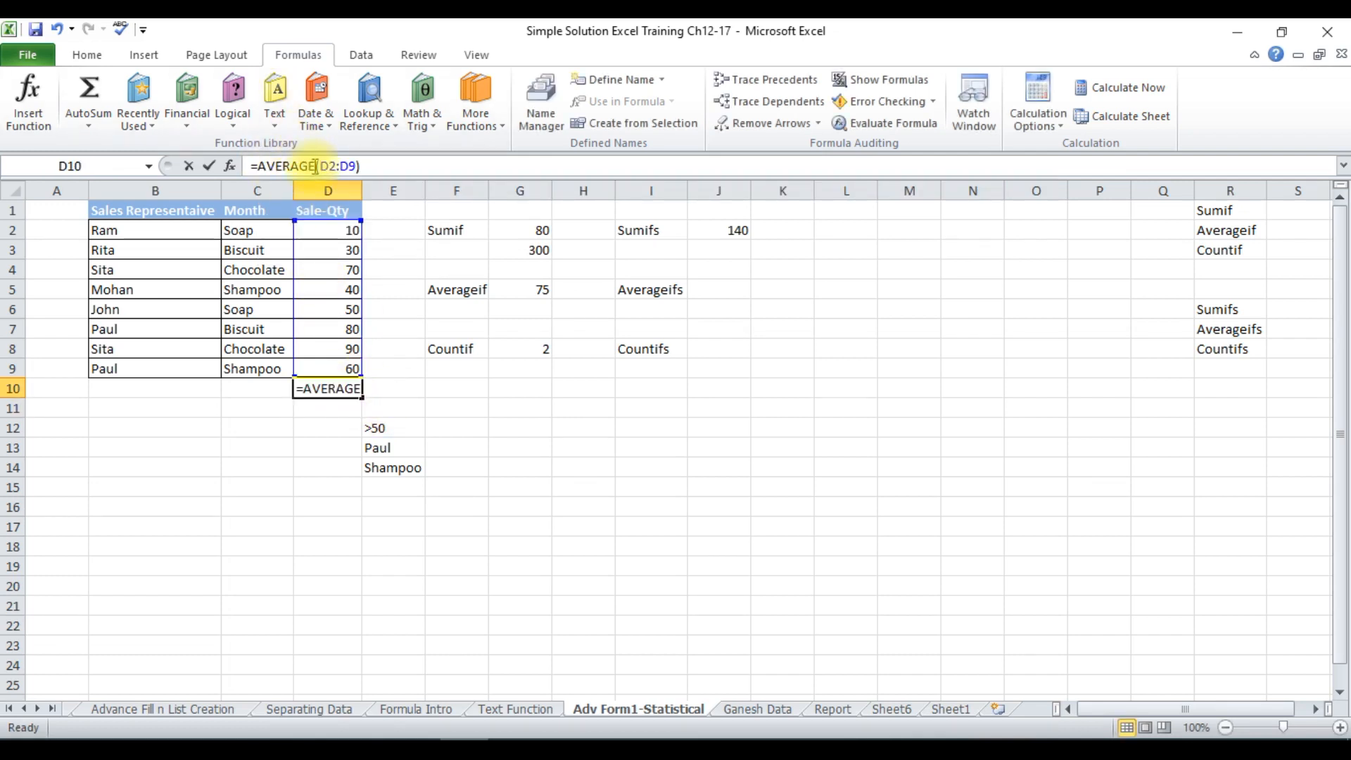
key(BackSpace)
key(BackSpace)
key(BackSpace)
key(BackSpace)
key(BackSpace)
key(BackSpace)
key(BackSpace)
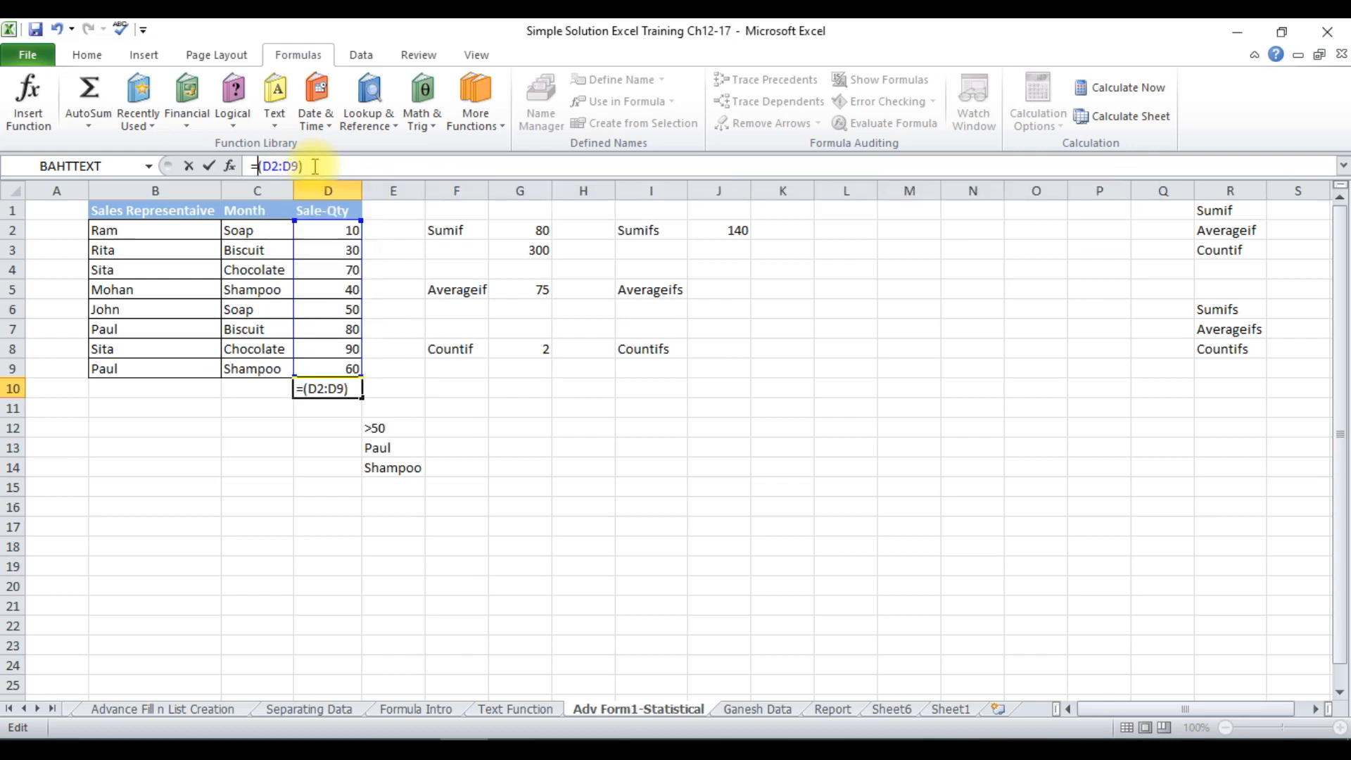
text(count)
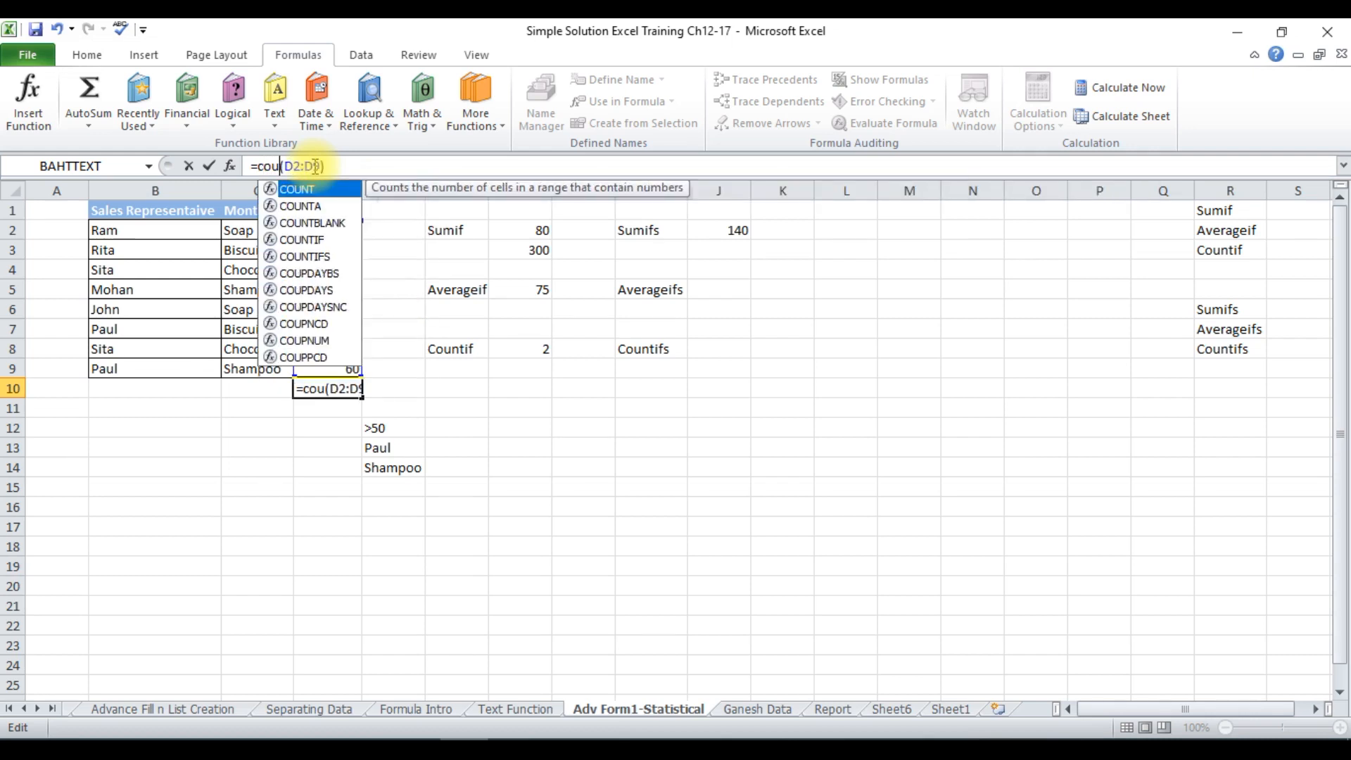
key(Return)
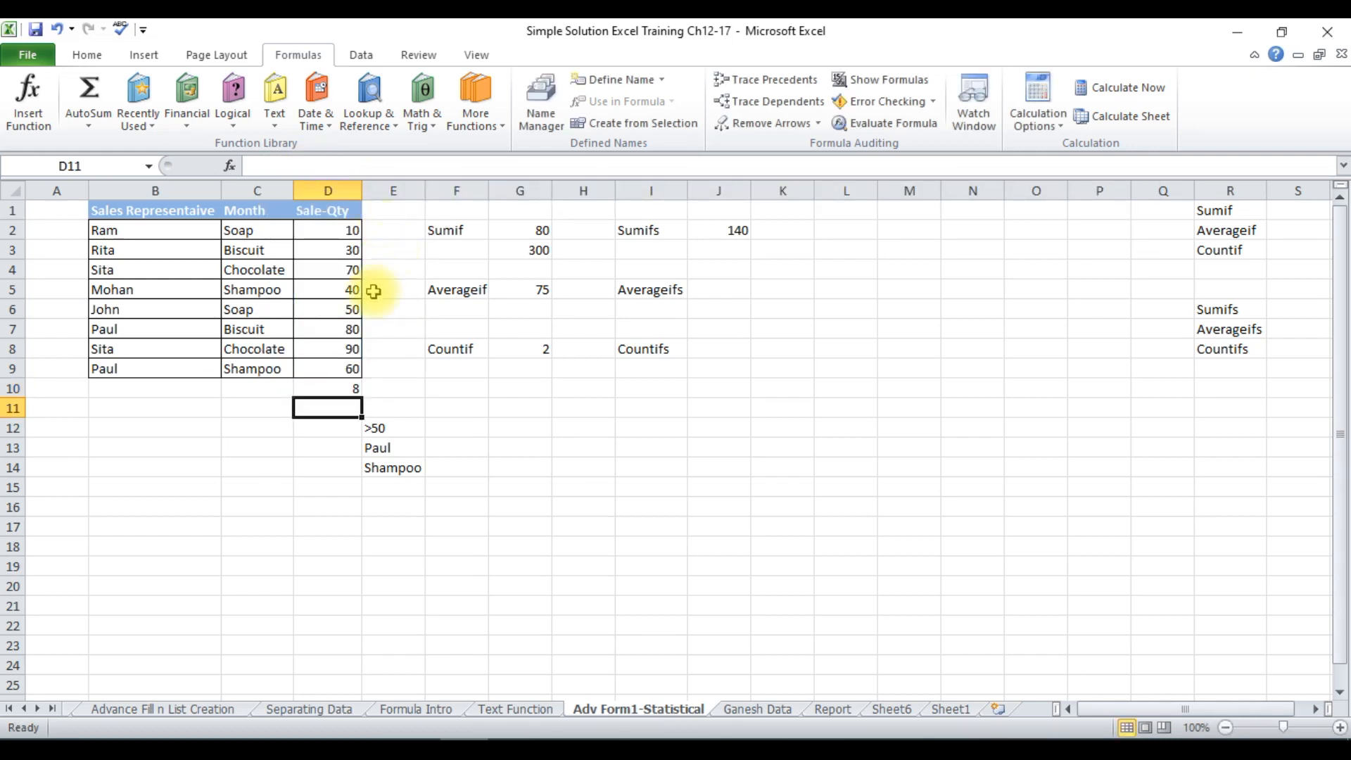
Clear the formula from cell D10 below the sale quantities.
drag(334, 374, 322, 237)
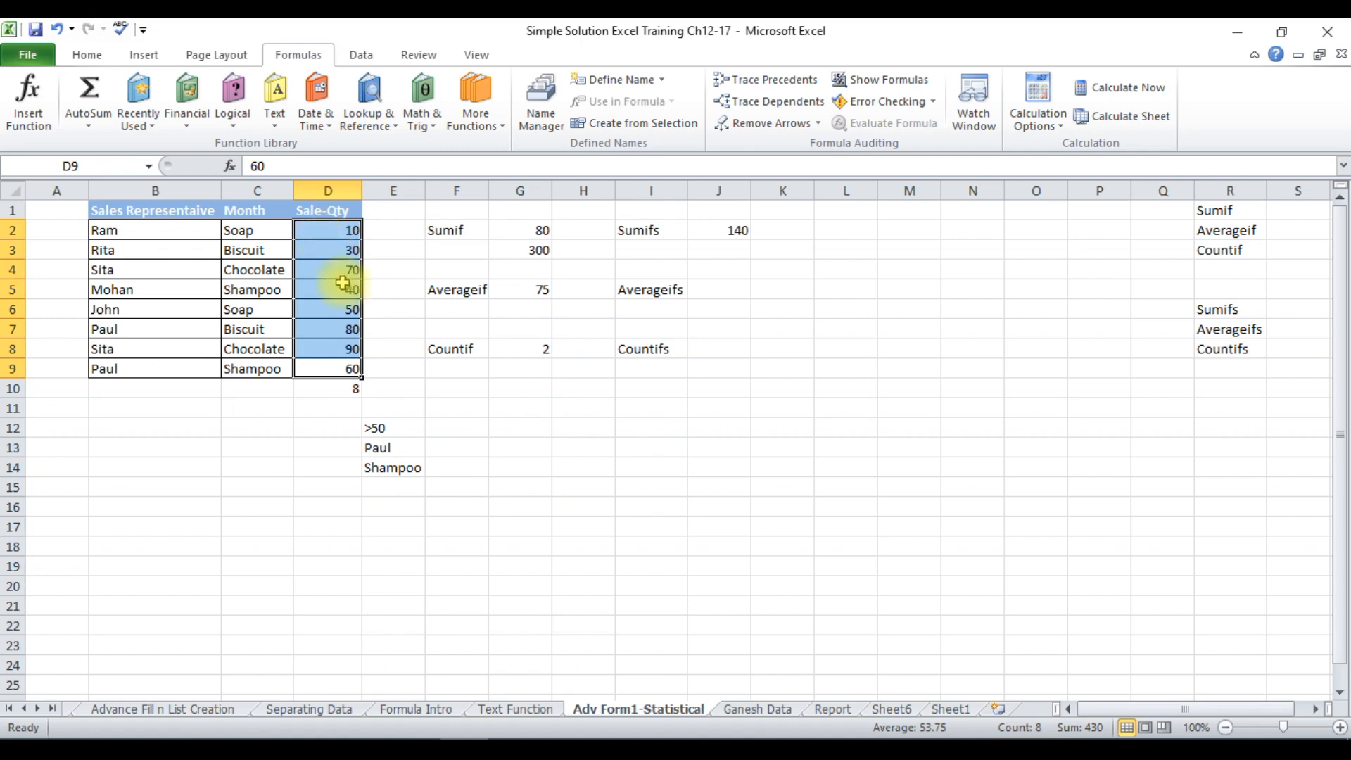
click(340, 384)
key(Delete)
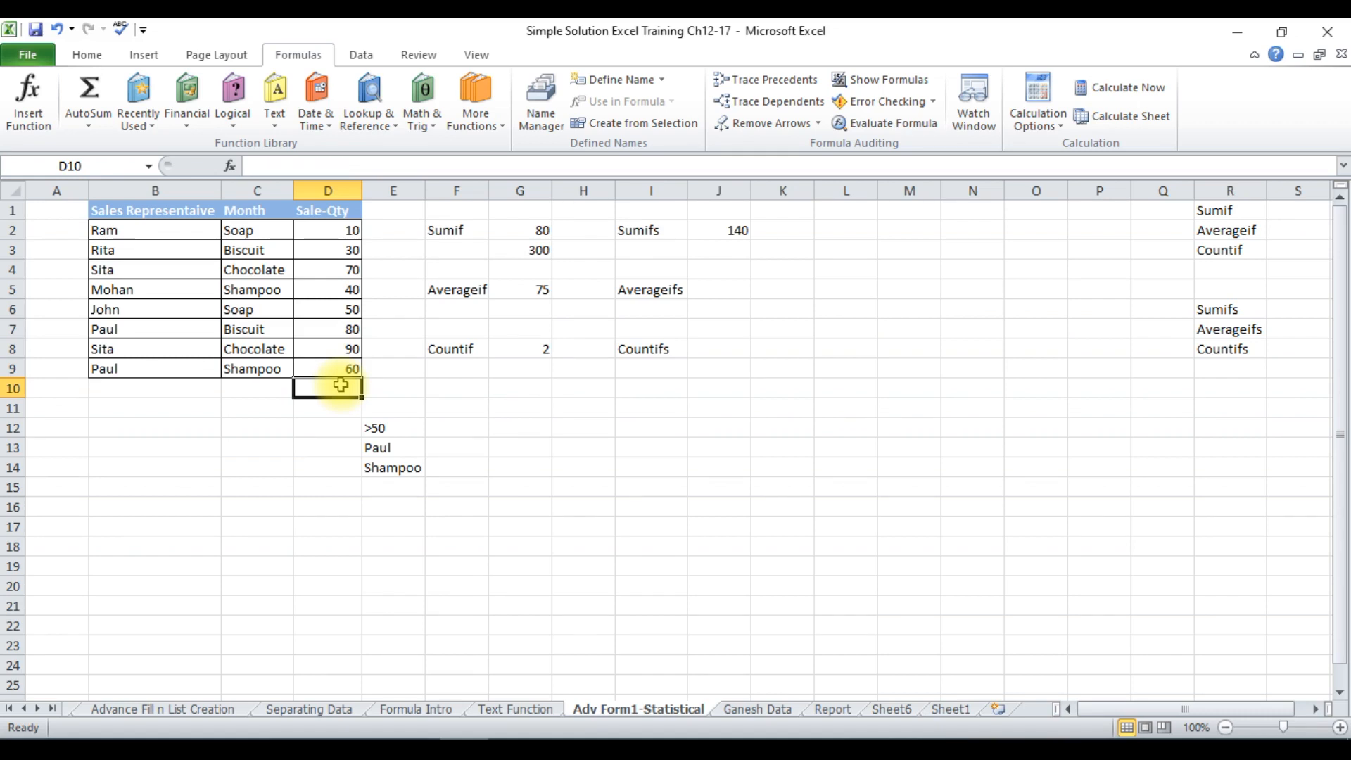
click(518, 430)
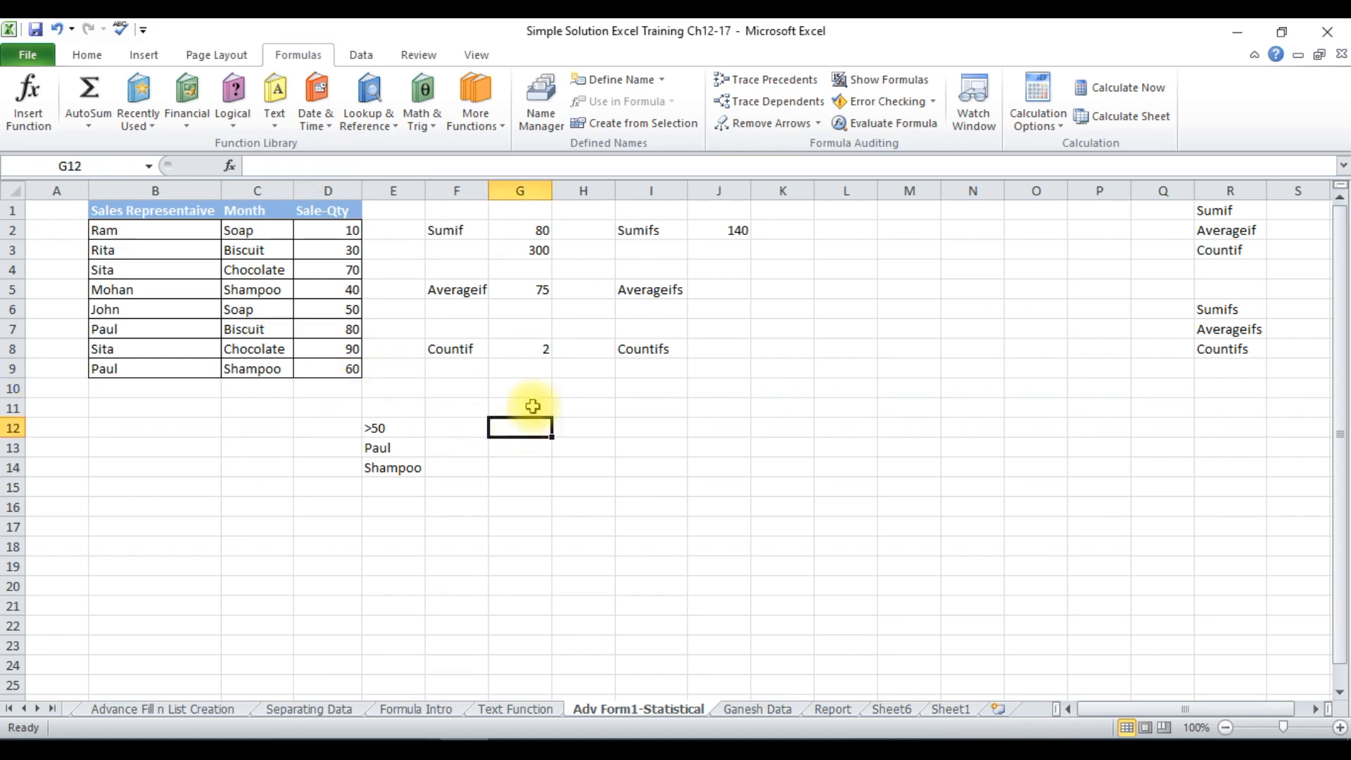
ctrl+click(513, 227)
ctrl+scroll(513, 227, up, 8)
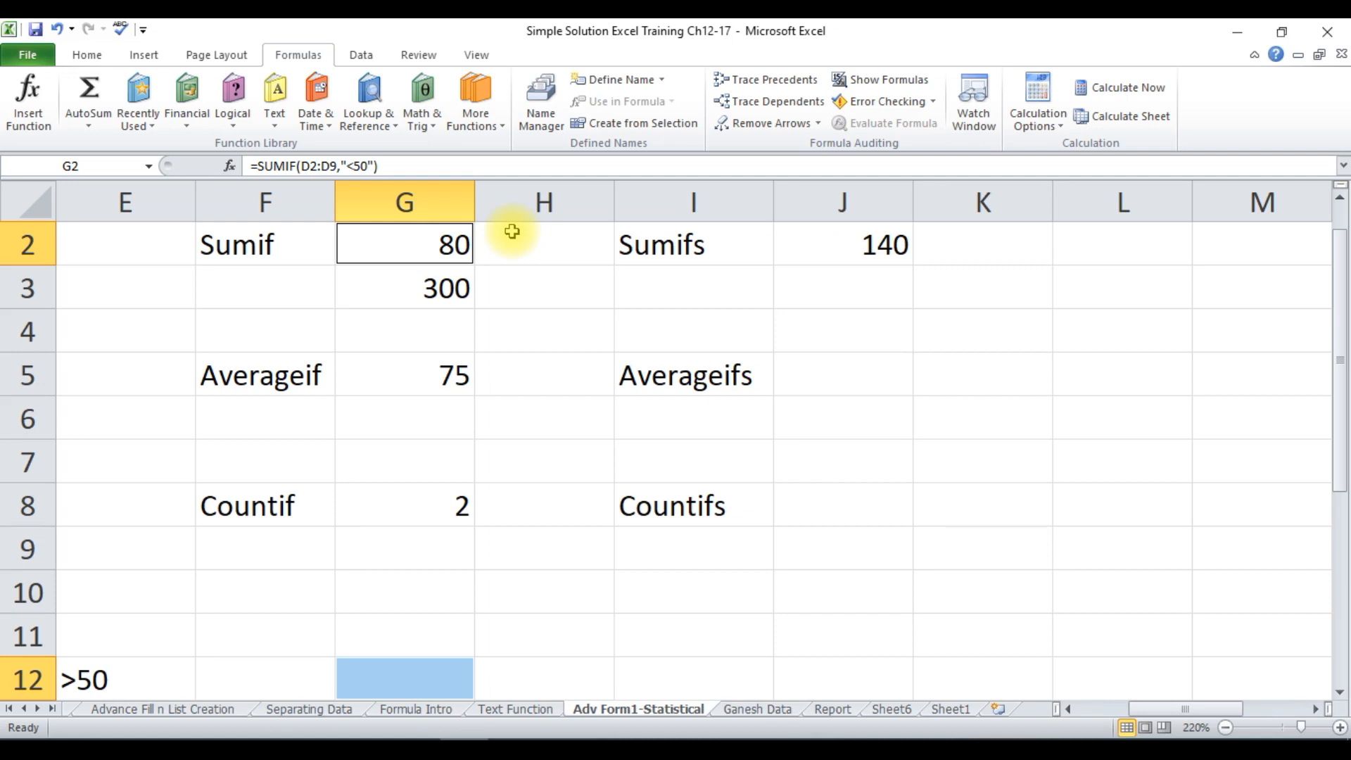
ctrl+scroll(512, 231, down, 8)
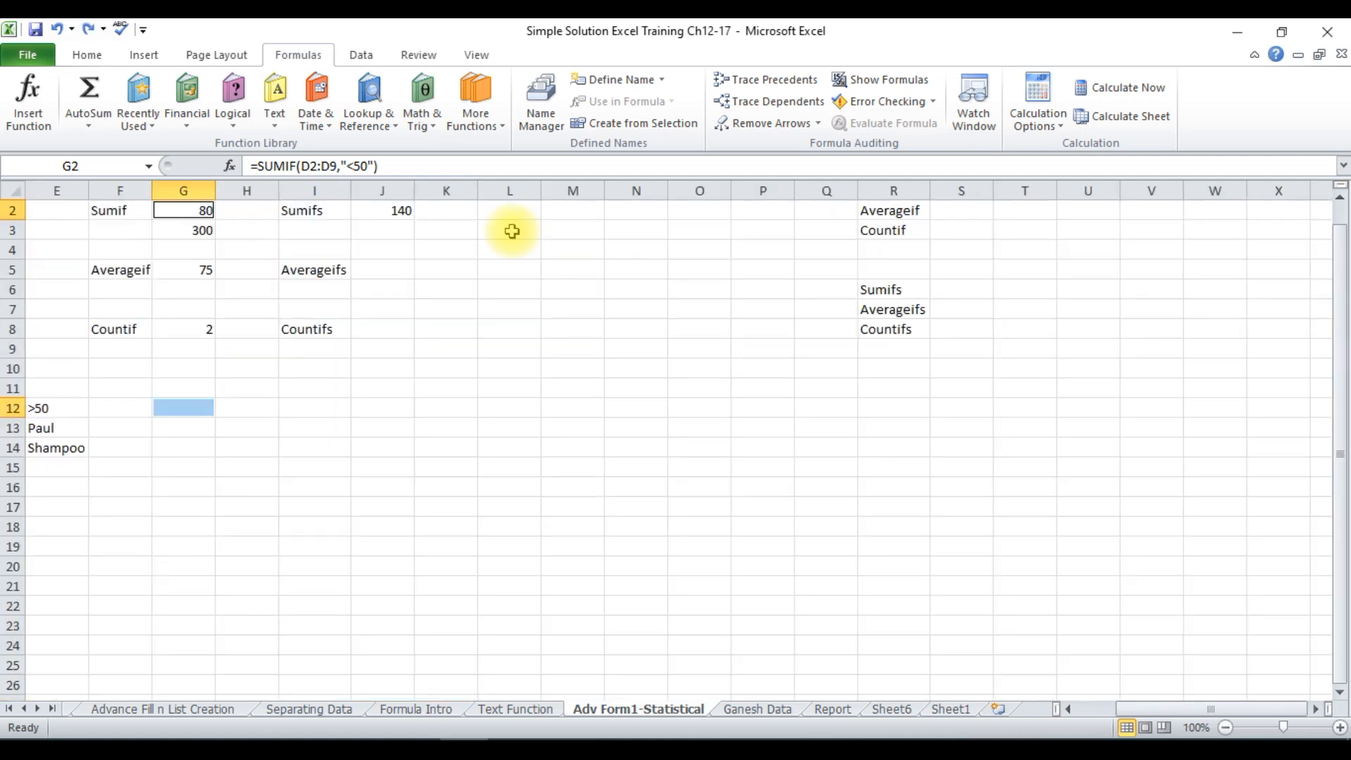
click(625, 582)
key(Left)
key(Left)
key(Left)
key(Left)
key(Left)
key(Left)
key(Left)
key(Left)
key(Left)
key(Left)
key(Left)
key(Left)
key(Left)
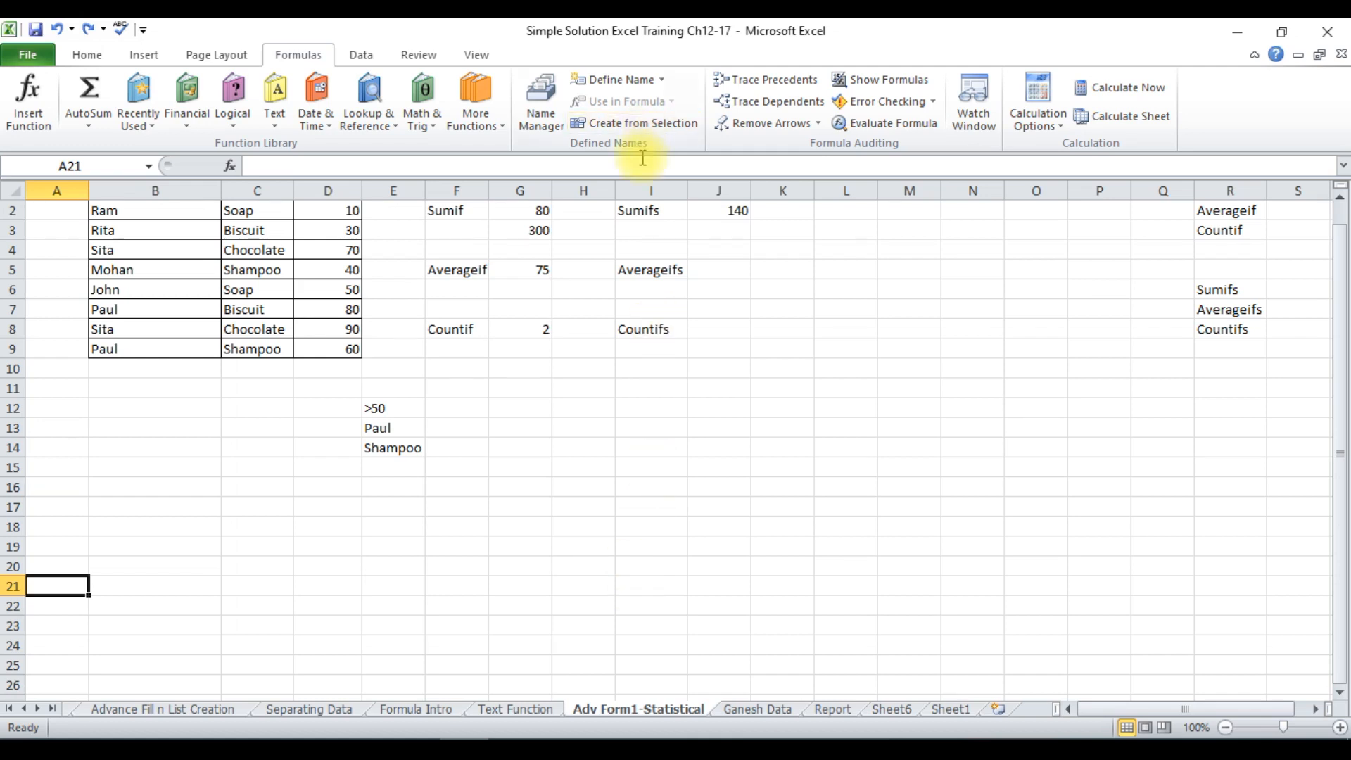
click(646, 211)
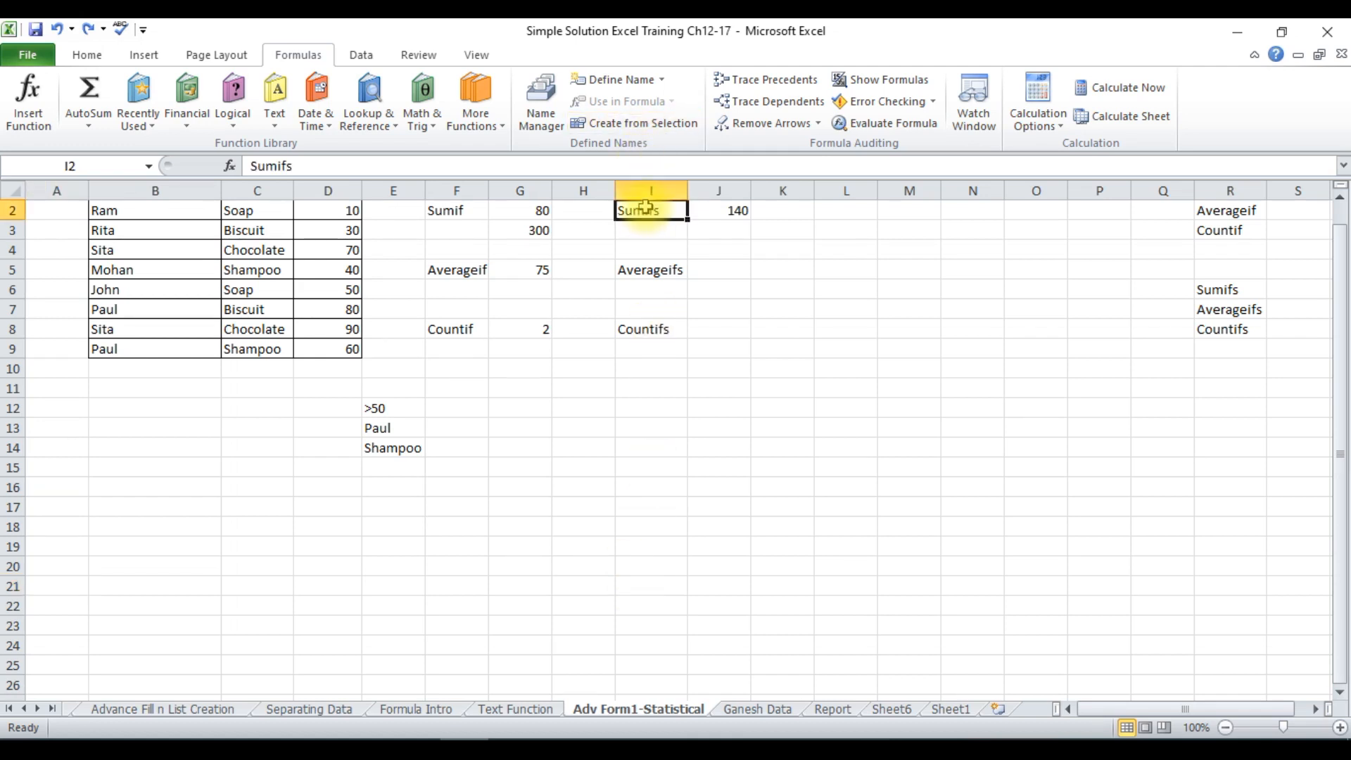
key(Up)
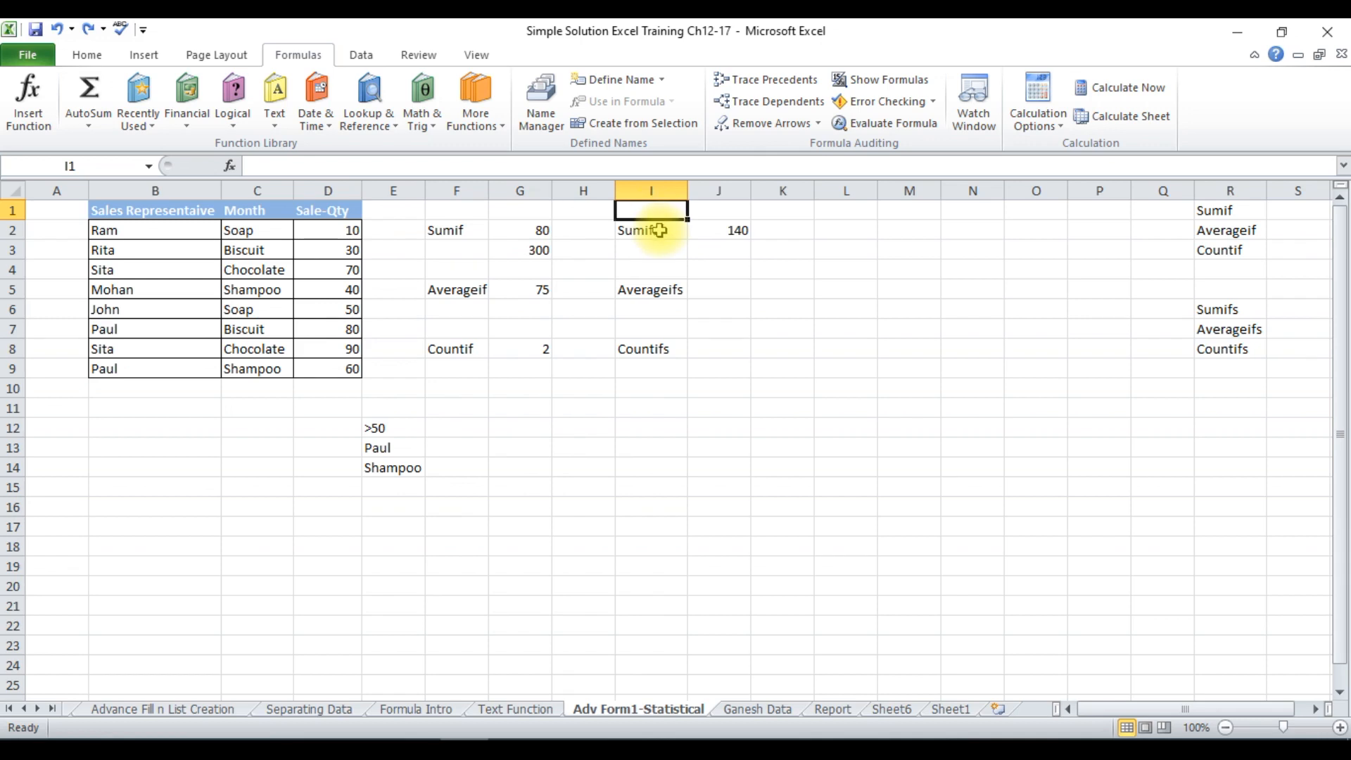
click(659, 231)
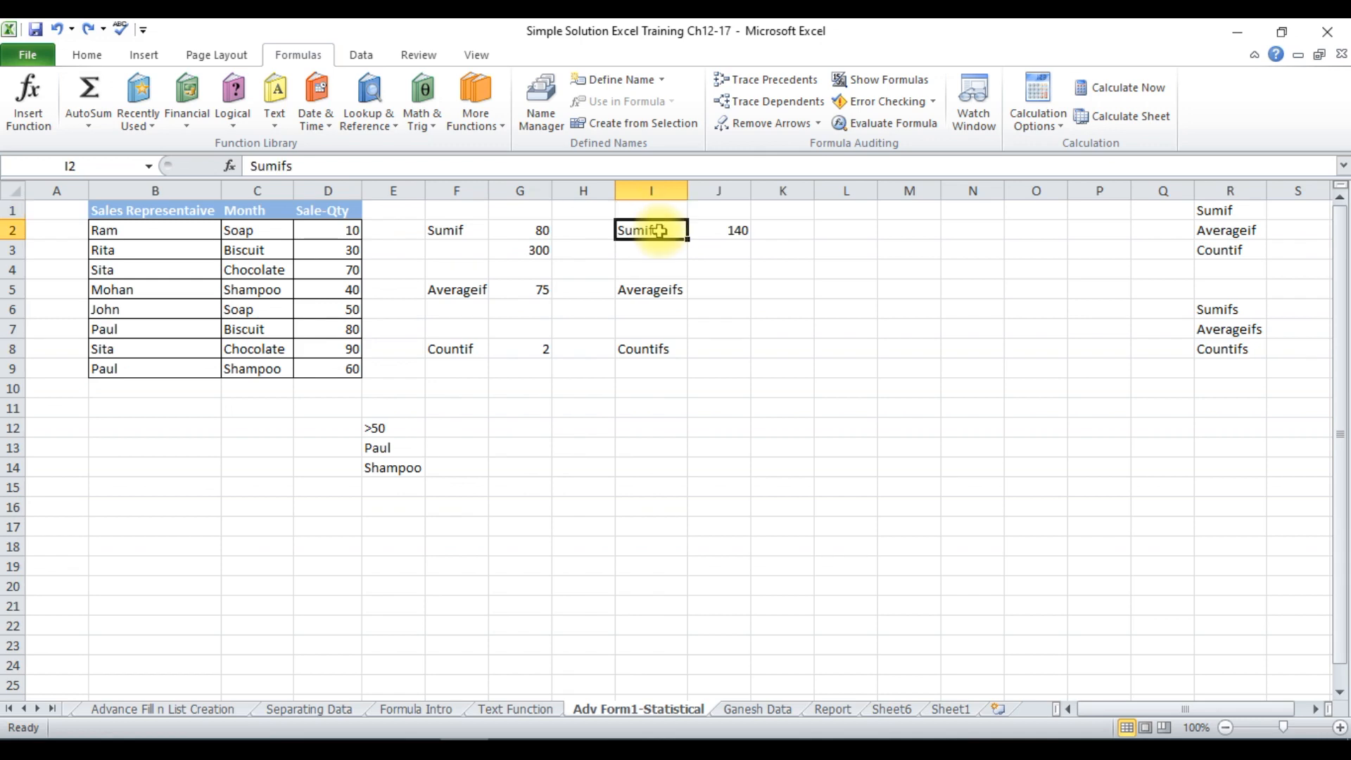
Re-enter the Sumif formula in cell G2 as =SUMIF(D2:D9,"<50") to total the sale quantities below 50.
click(540, 229)
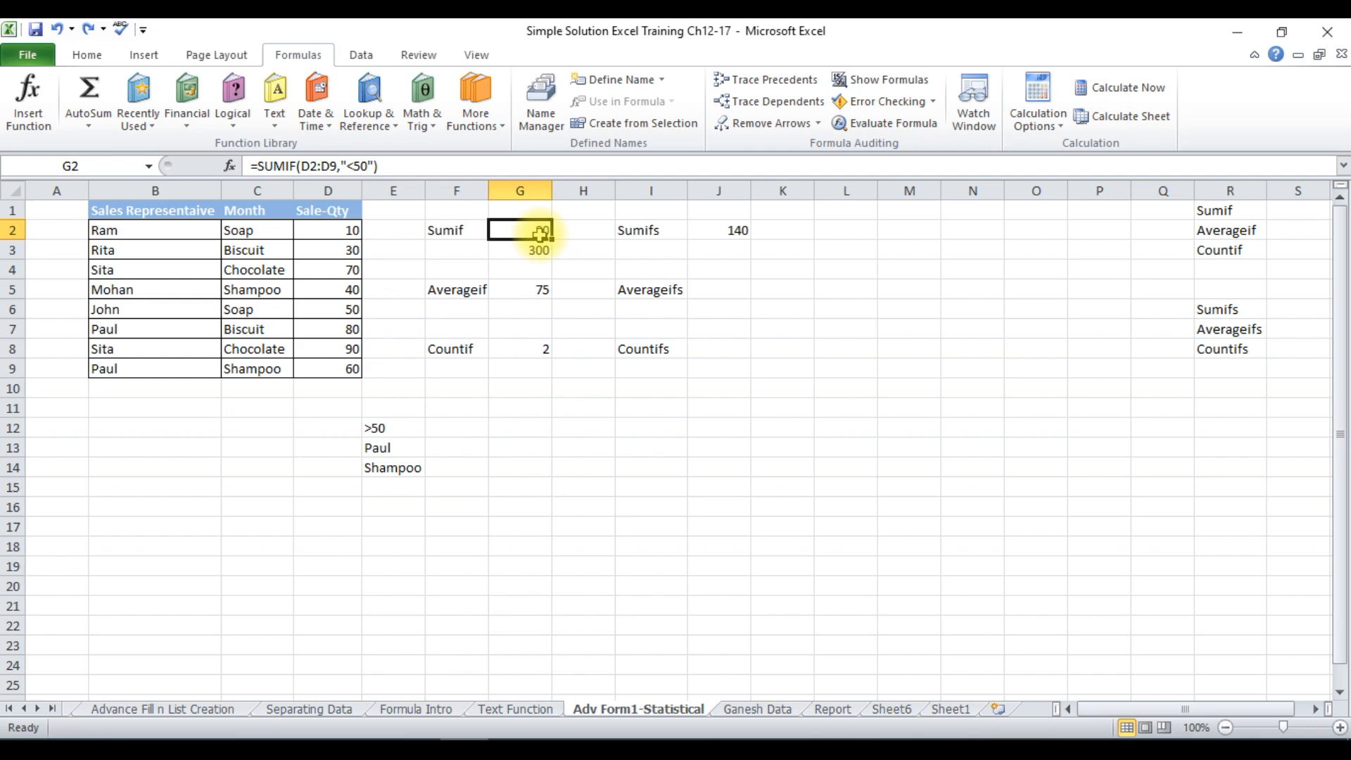
key(BackSpace)
text(=)
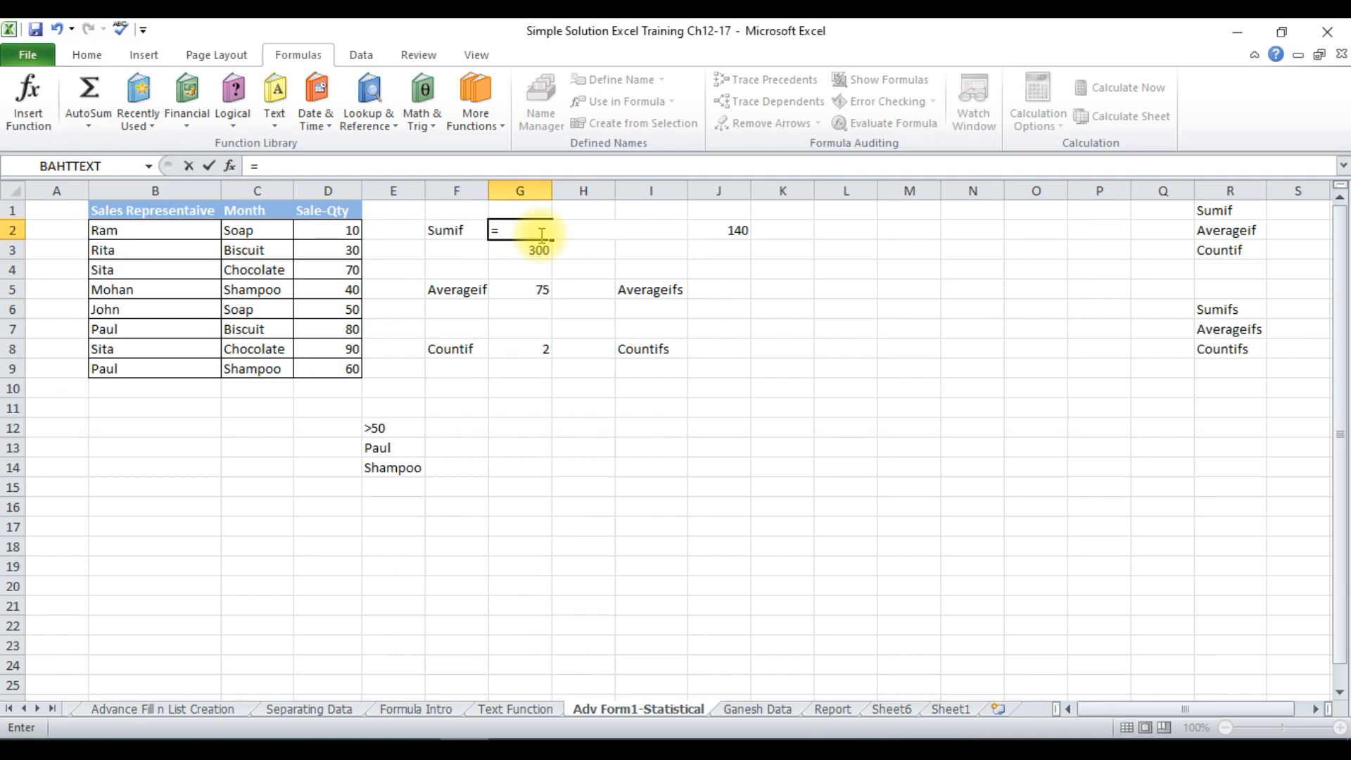
text(sumif)
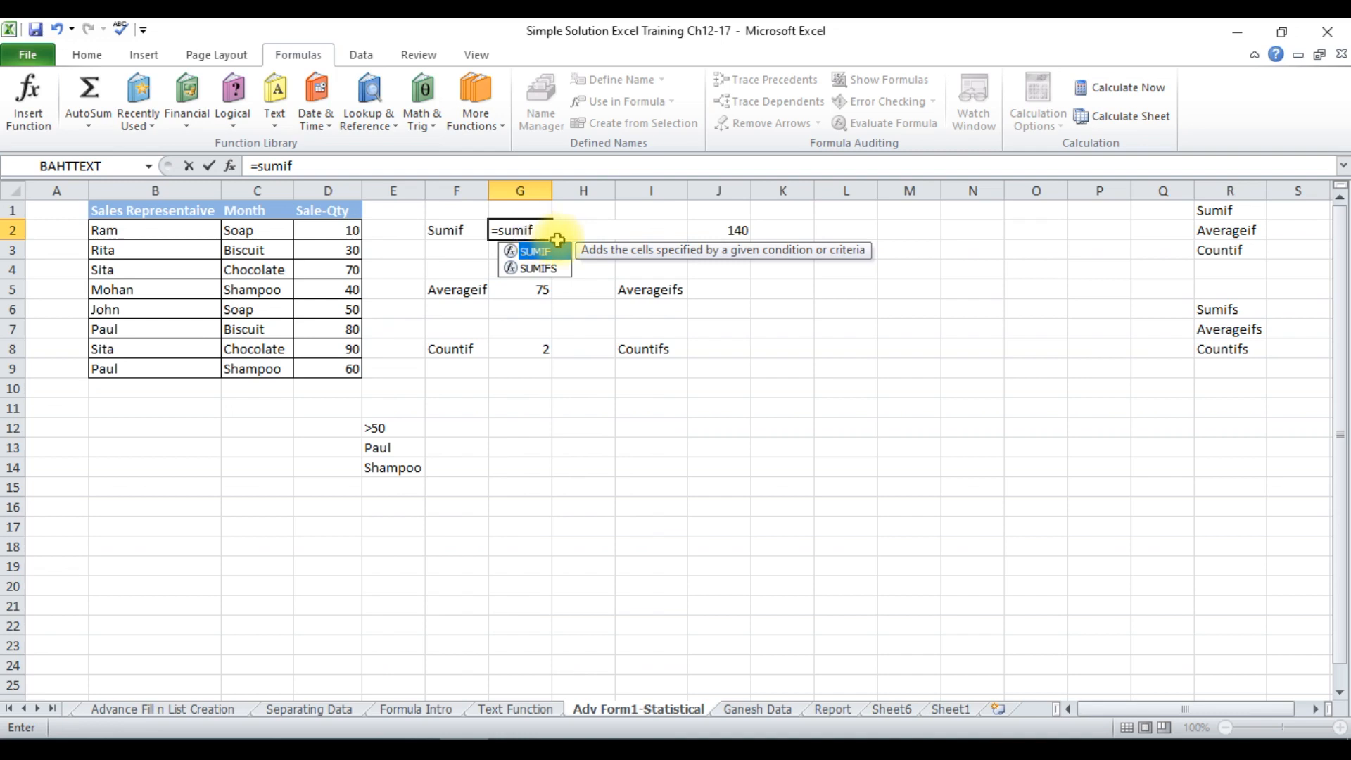
text(()
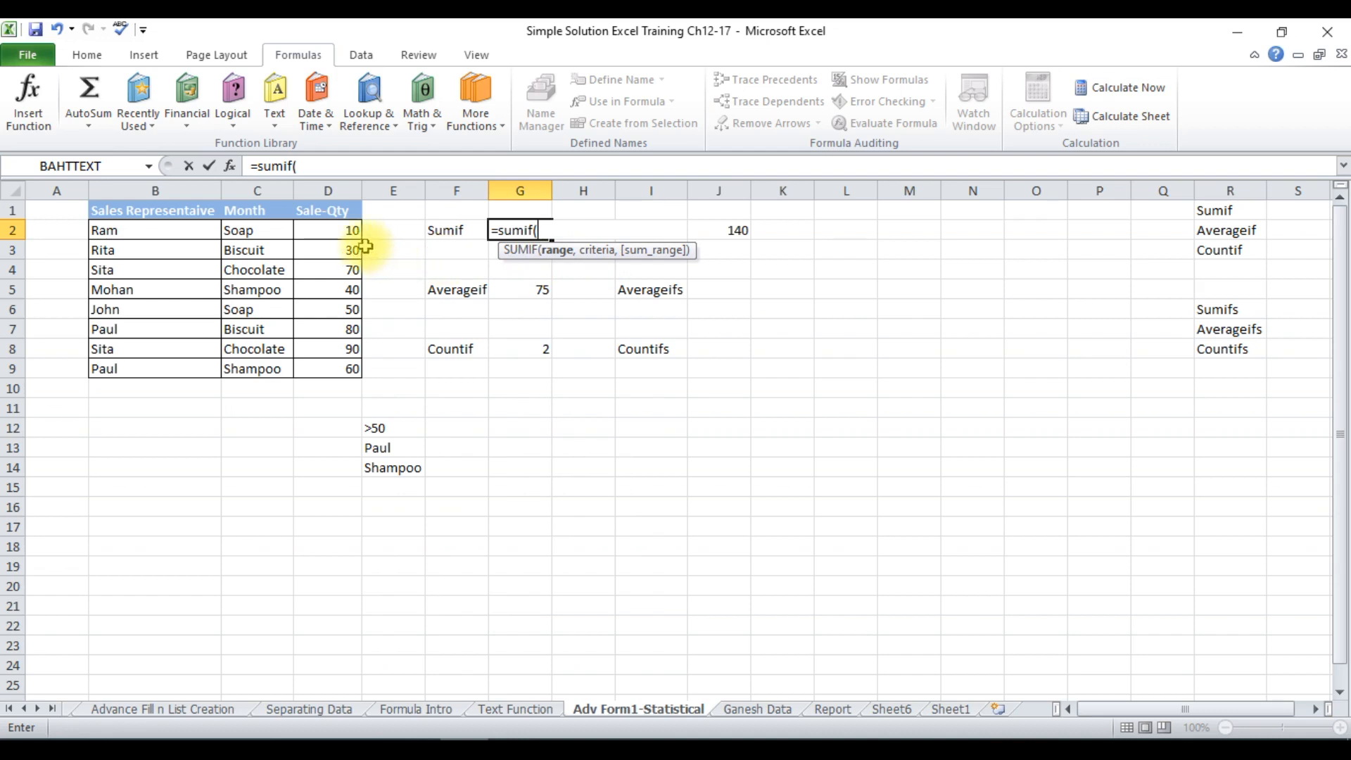
drag(344, 230, 344, 365)
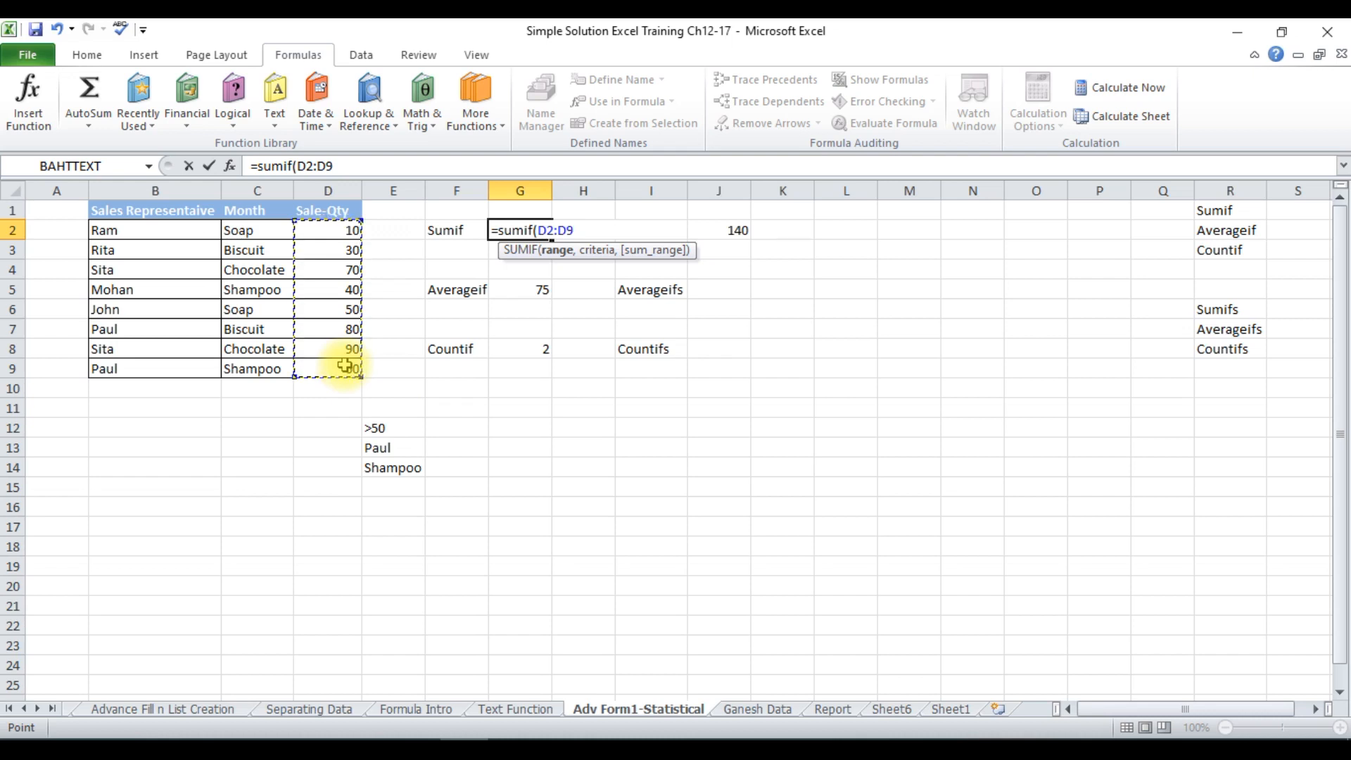
text(,)
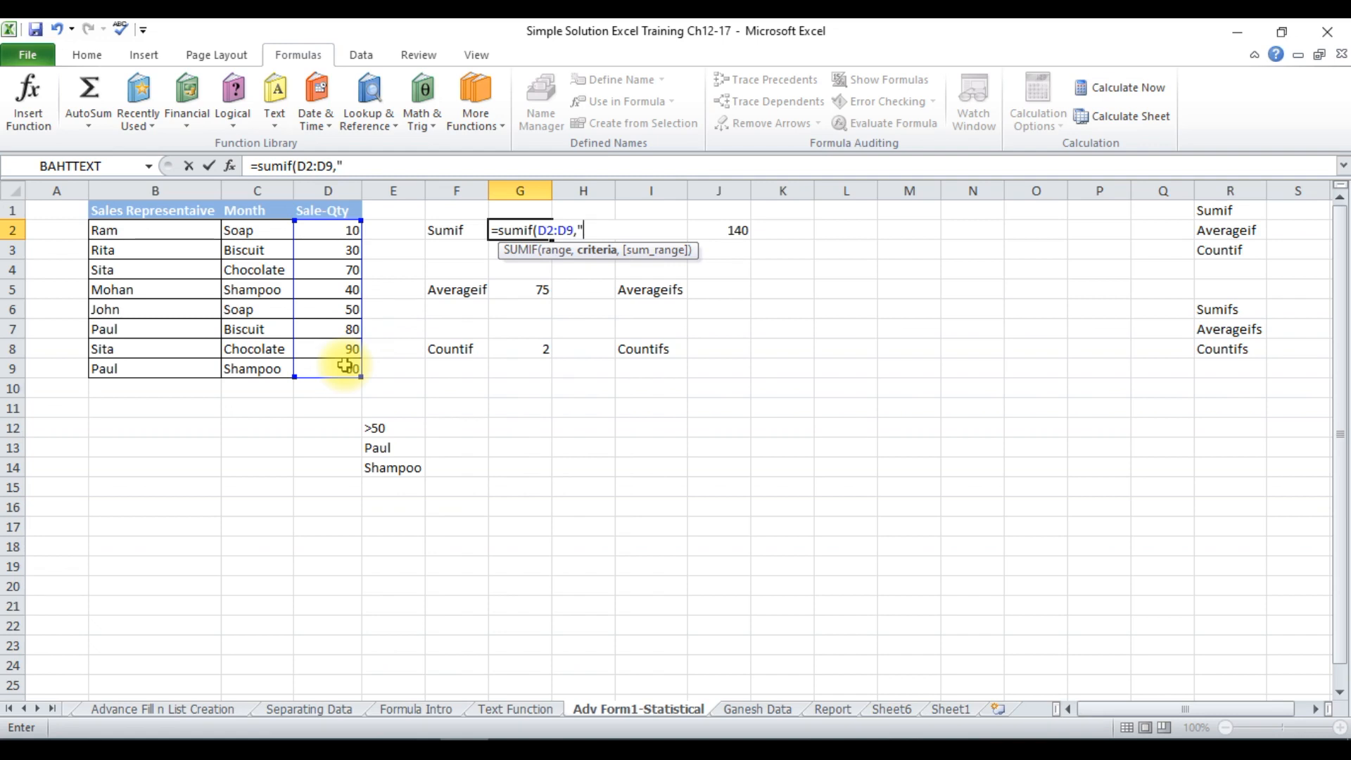
text(<50"))
key(Return)
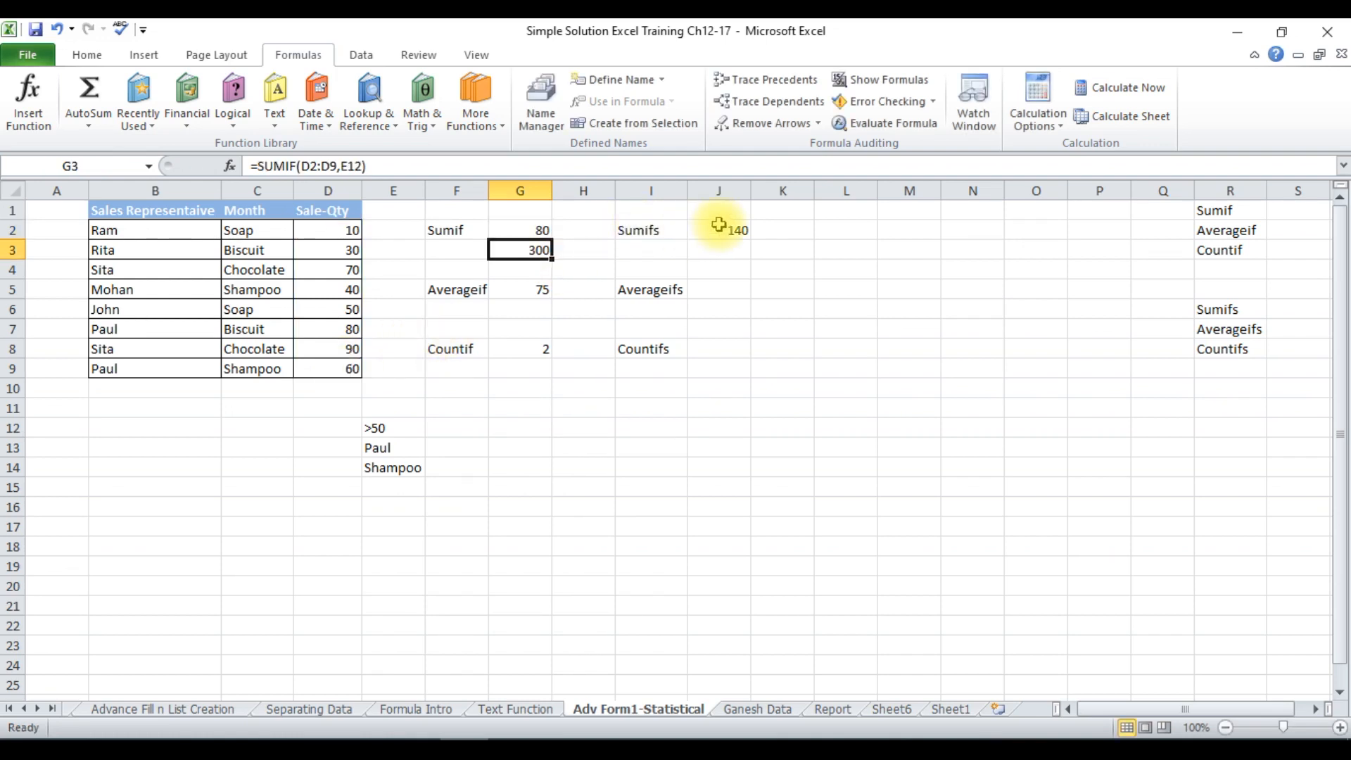
click(519, 226)
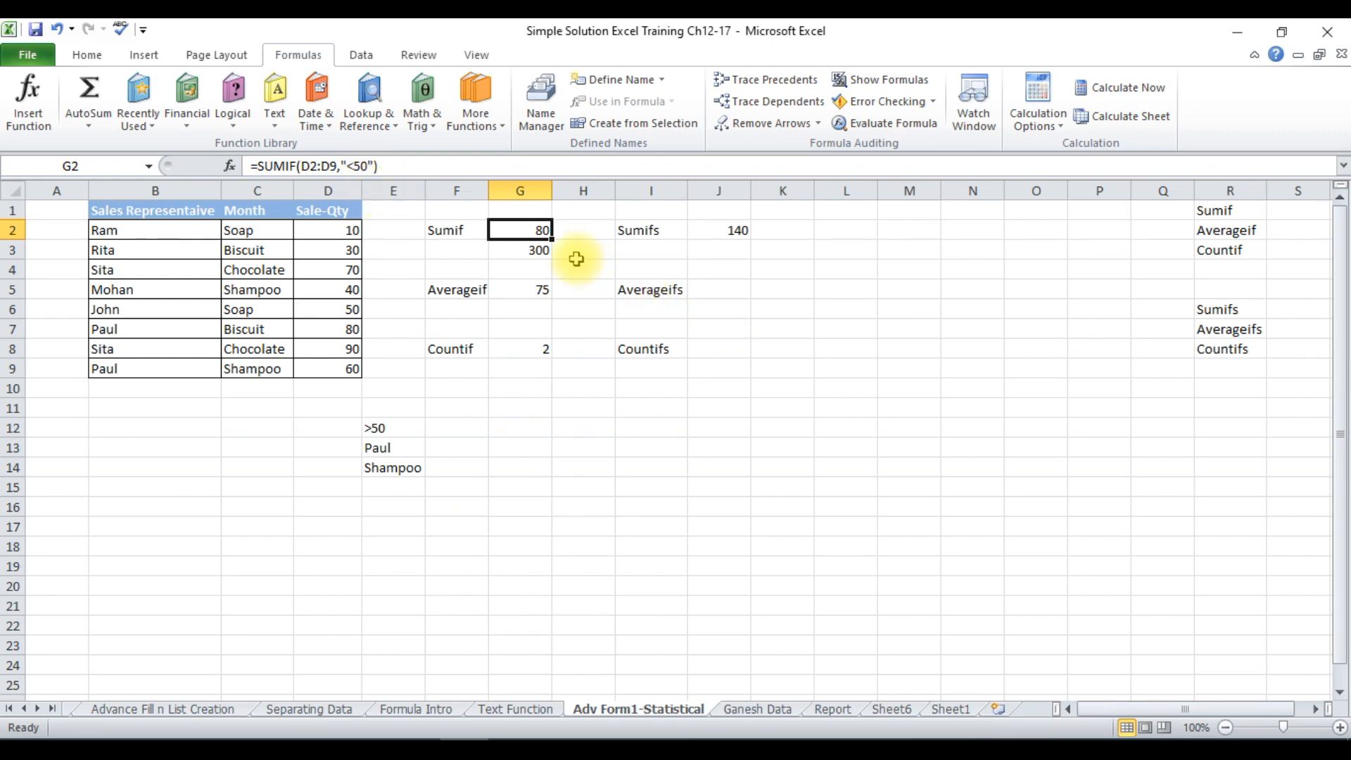
Re-enter the formula in cell G3 as =SUMIF(D2:D9,E12), taking the criterion from cell E12.
click(525, 250)
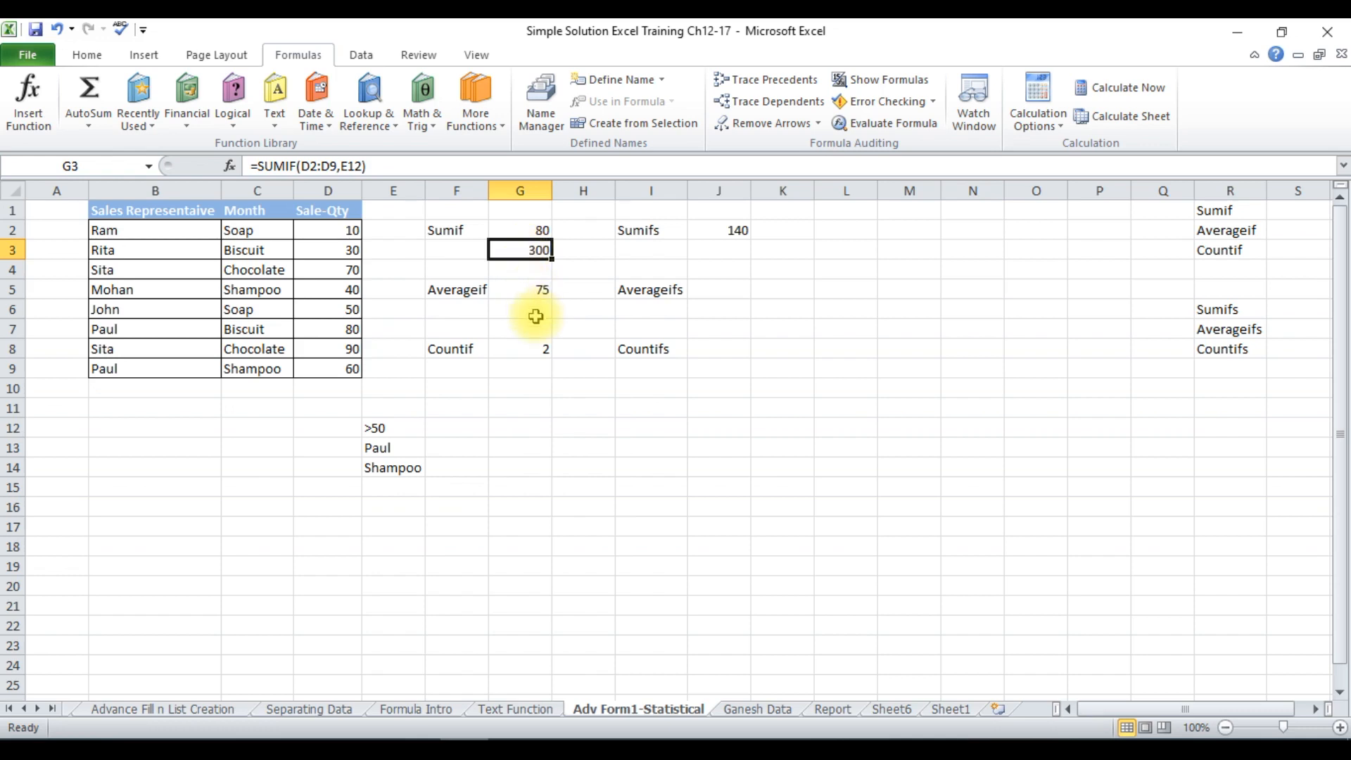
text(=sum)
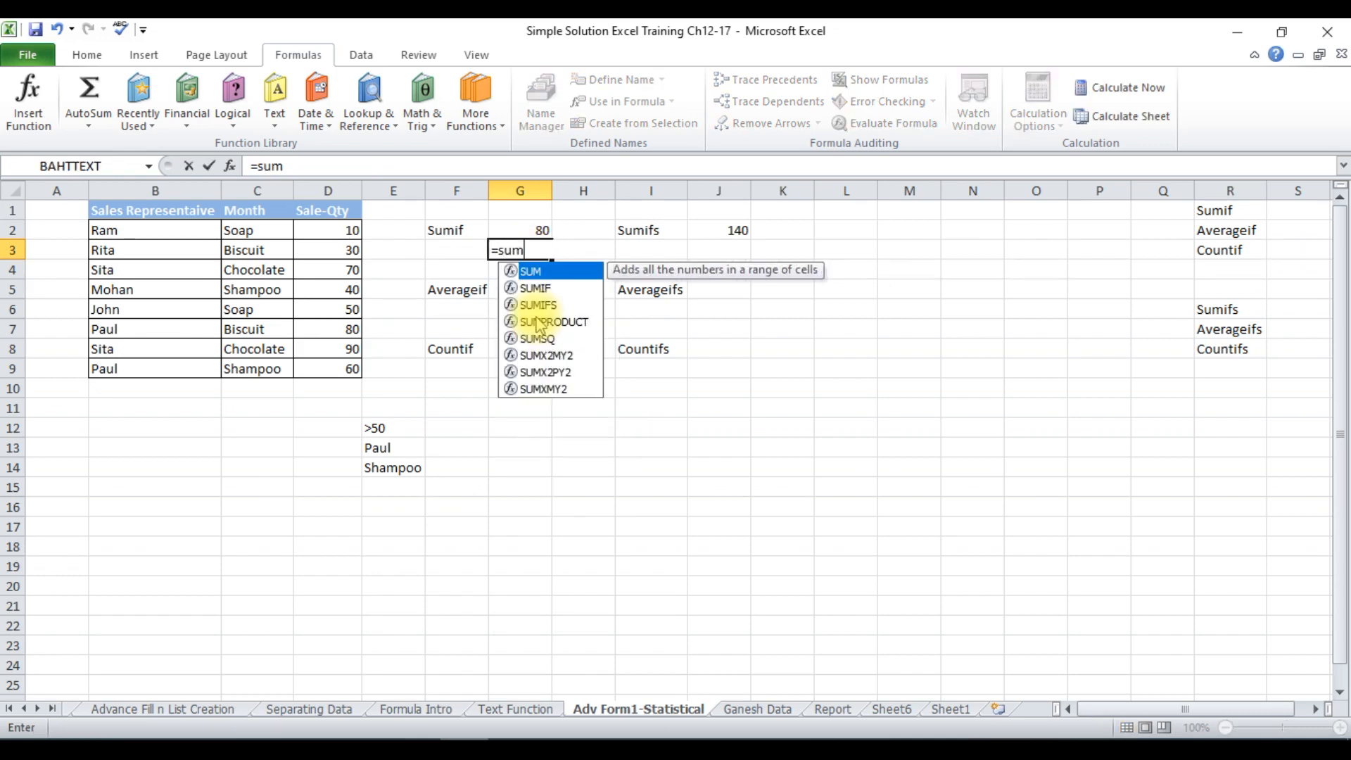
text(if()
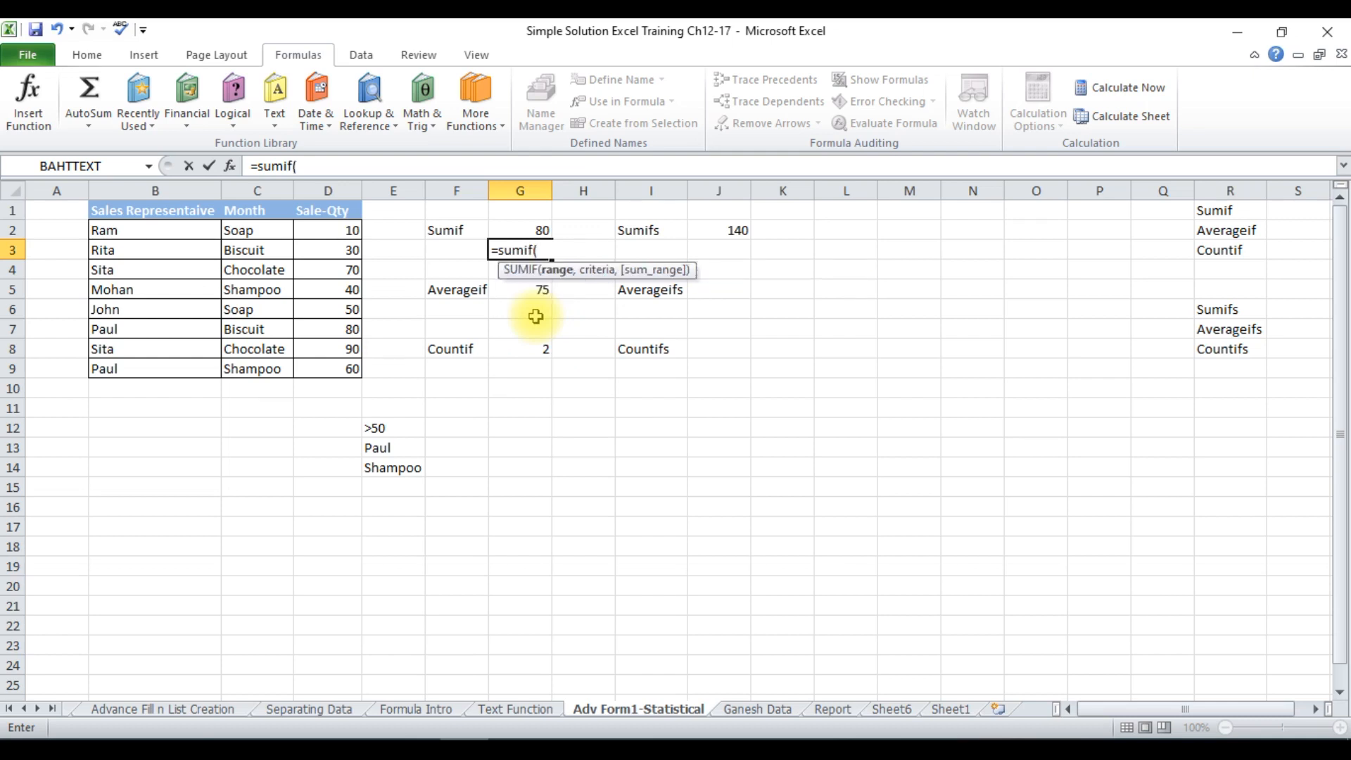
drag(355, 229, 336, 373)
text(,)
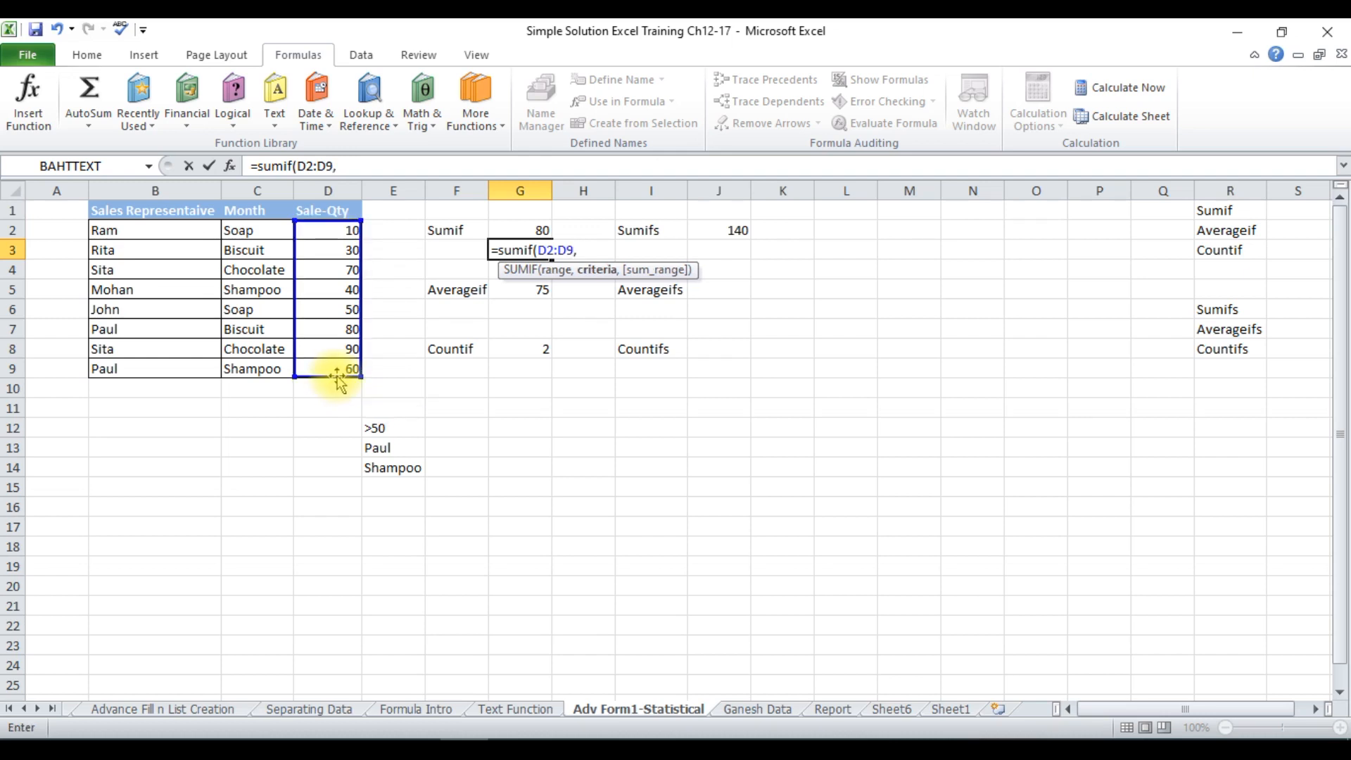
click(391, 426)
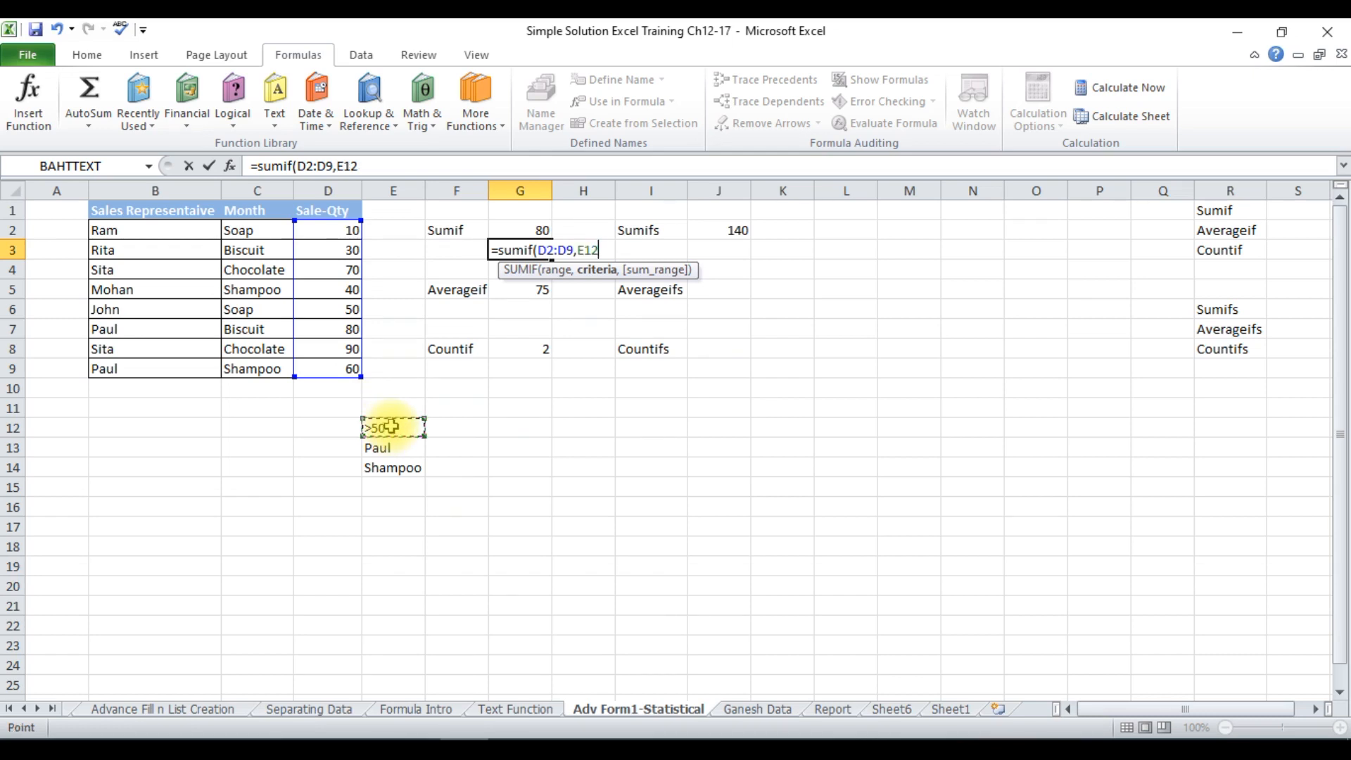
text())
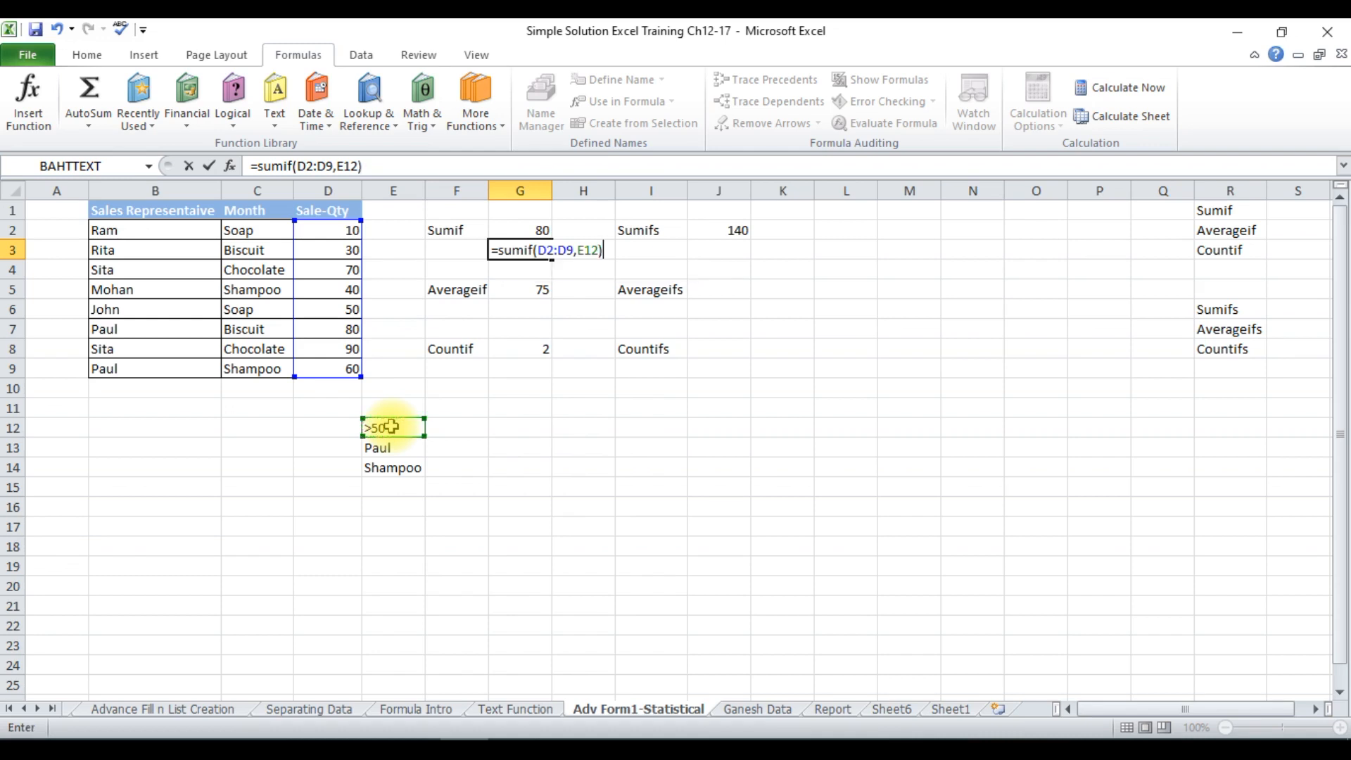
key(Return)
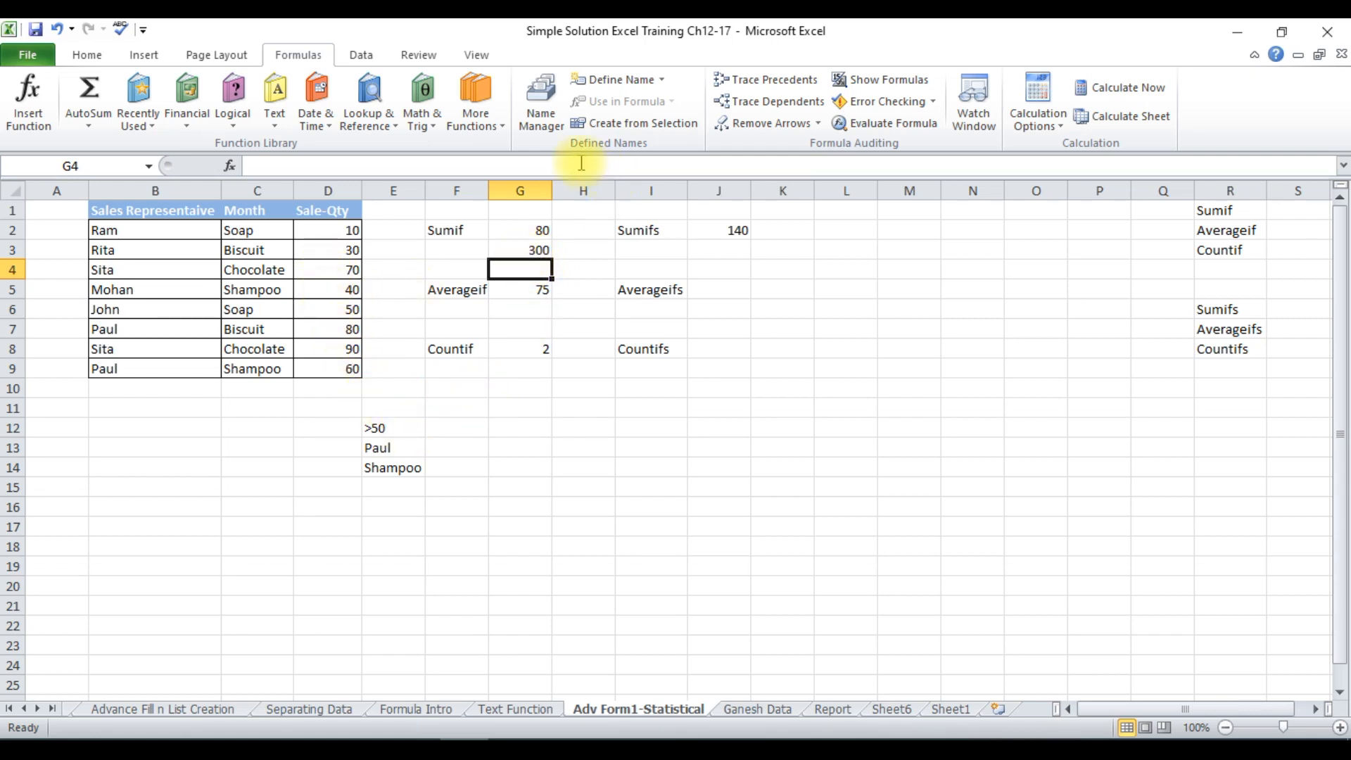
click(334, 328)
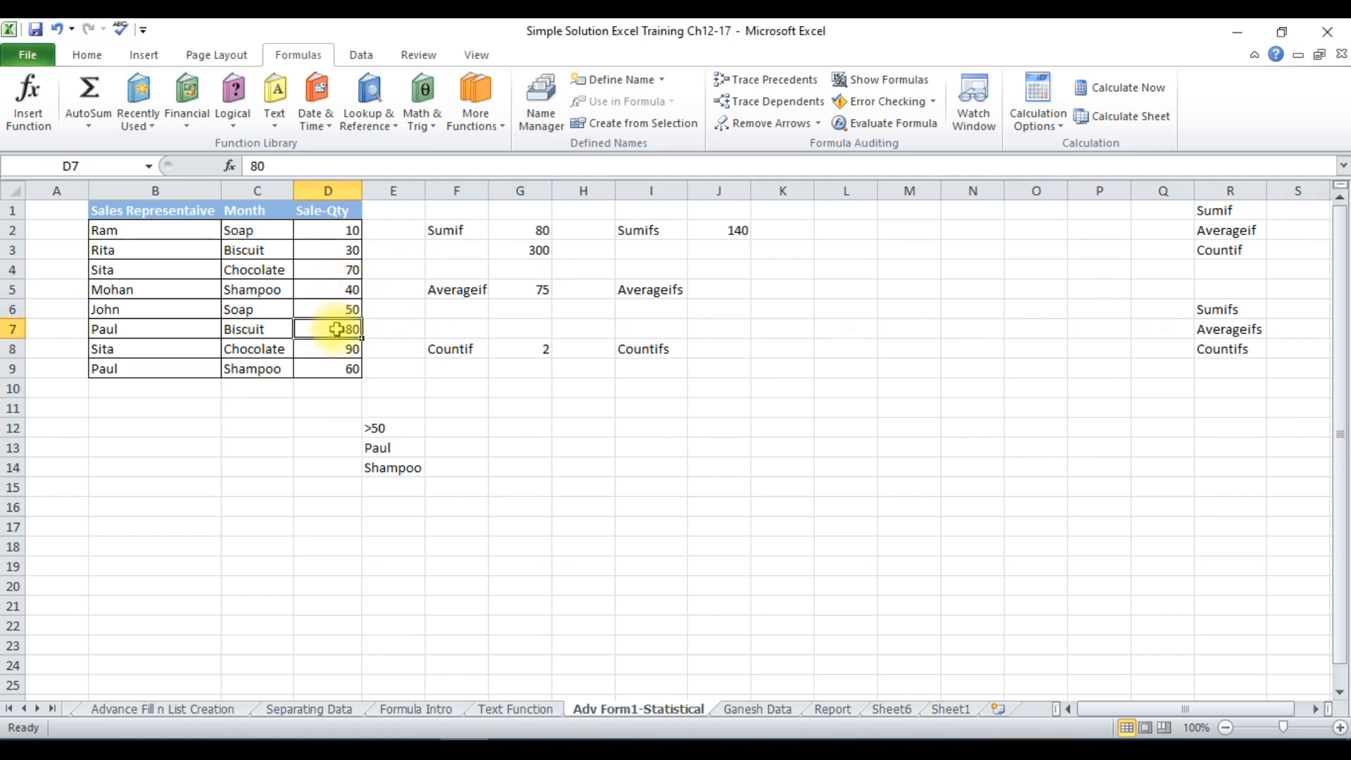
drag(336, 335, 339, 362)
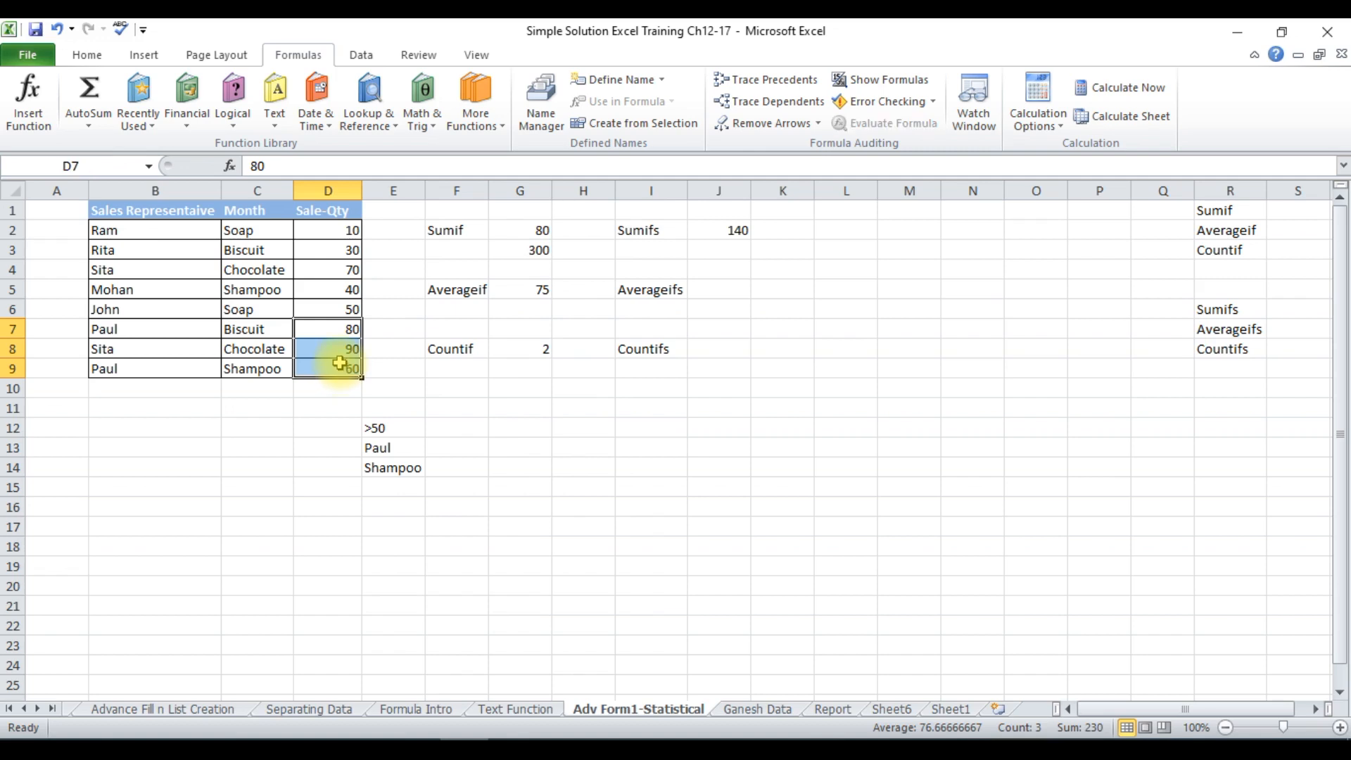
click(532, 247)
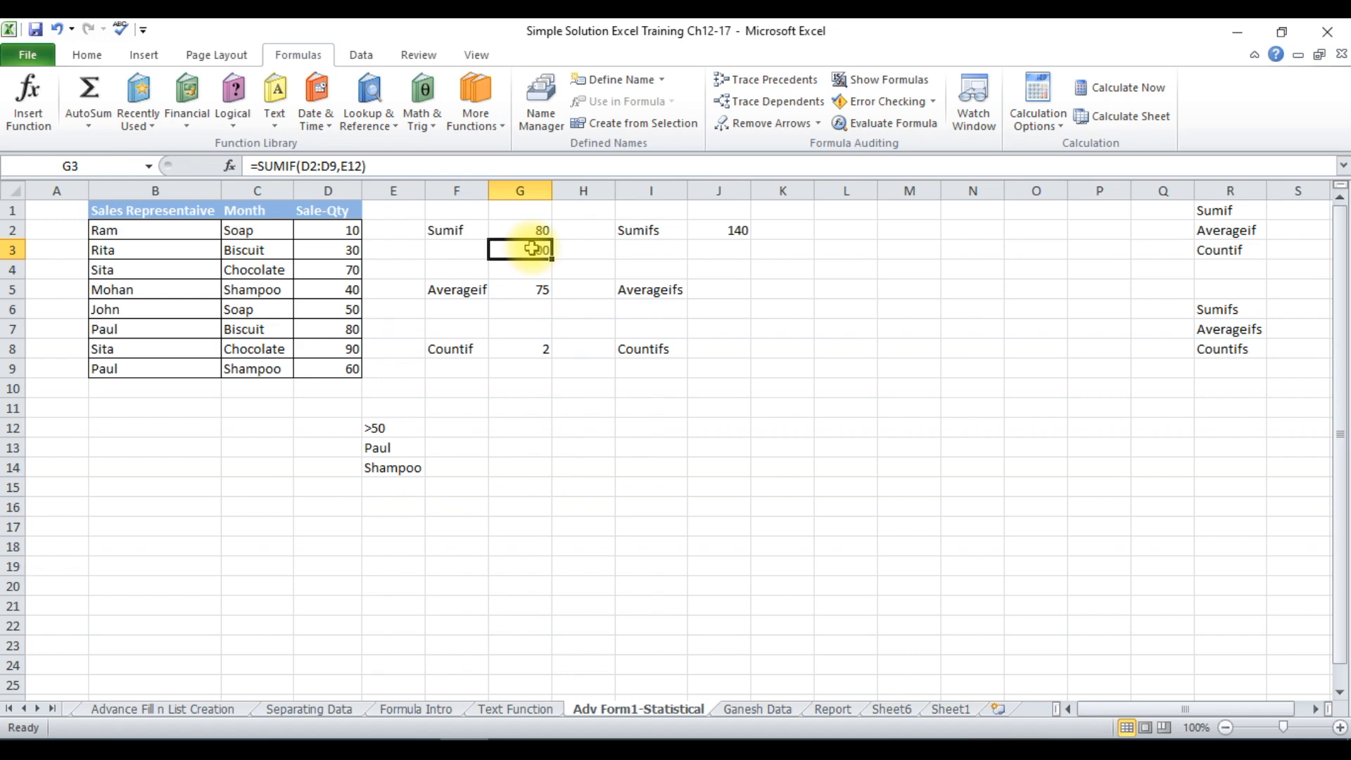
Change the criterion in cell E12 to <50 and compare the SUMIF formulas in G2 and G3.
click(379, 426)
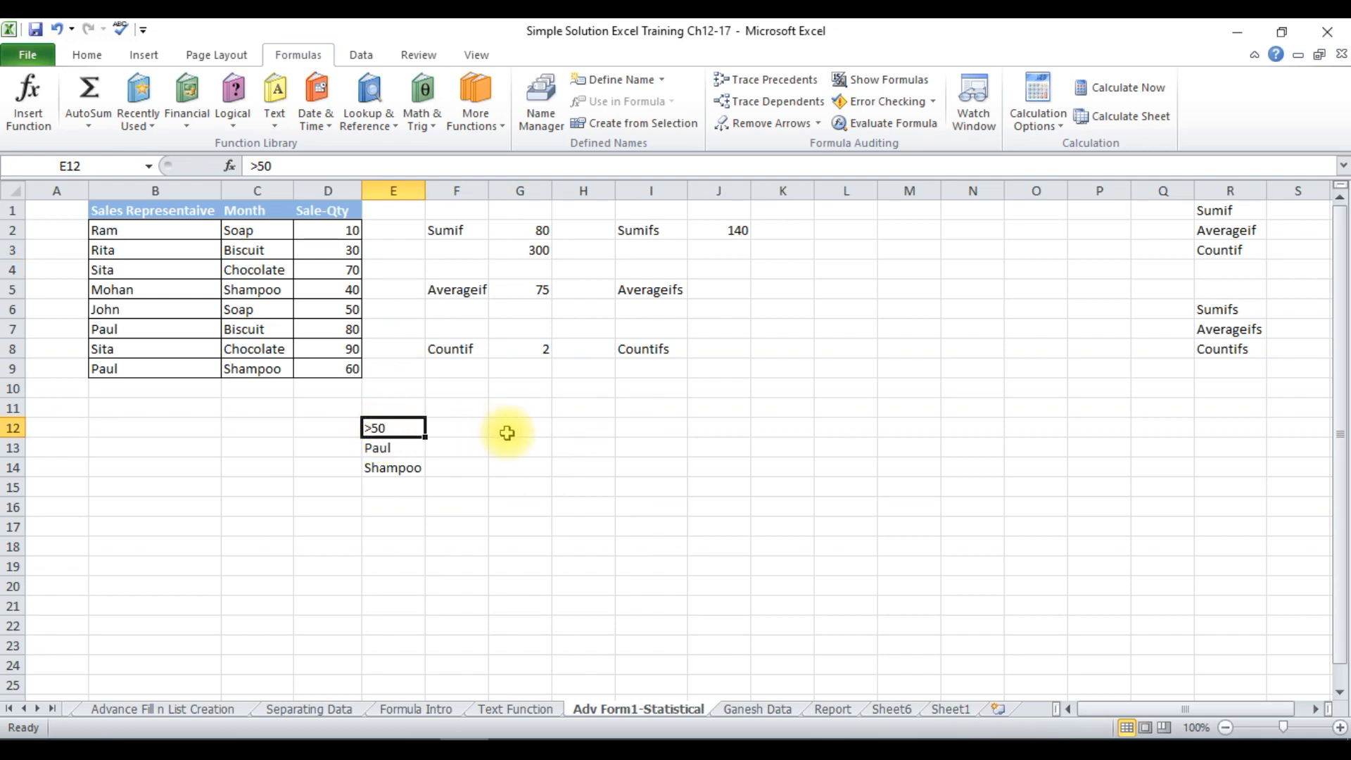
text(<50)
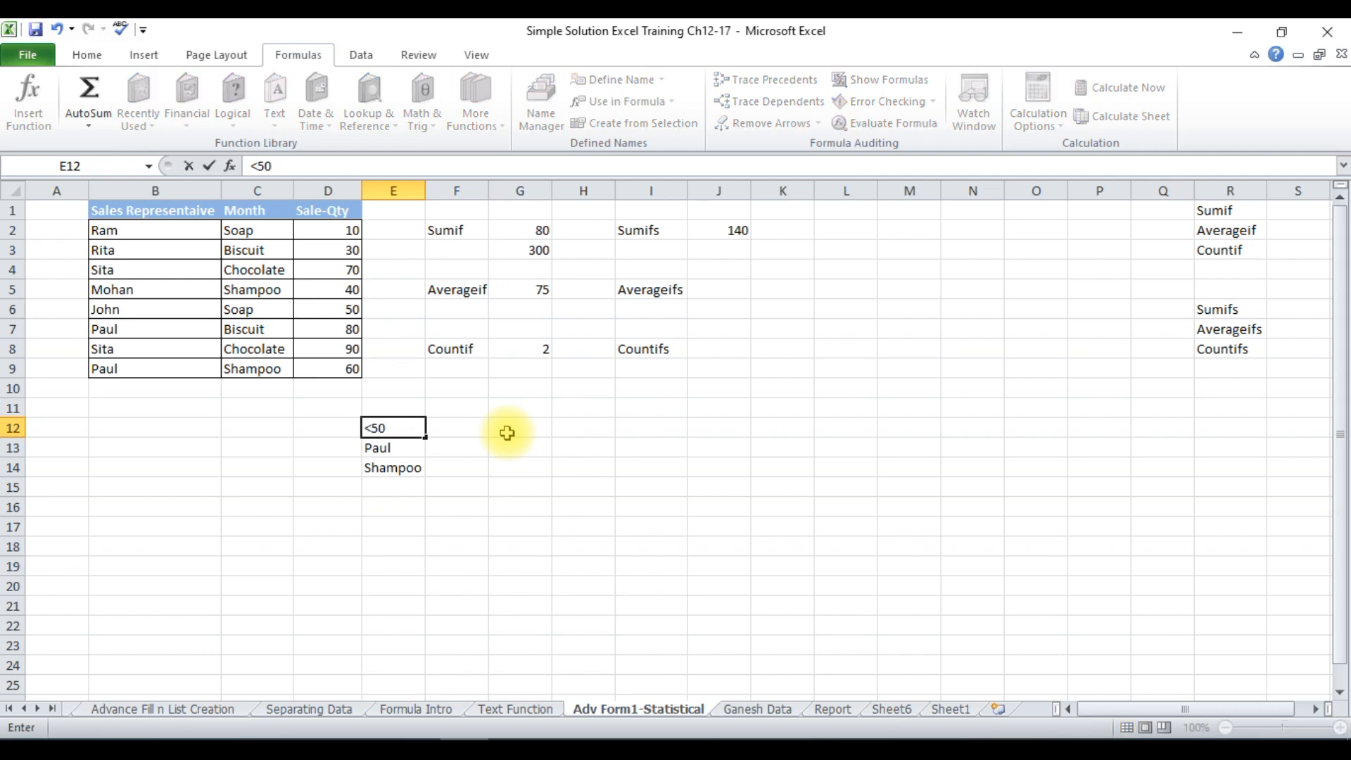
key(Return)
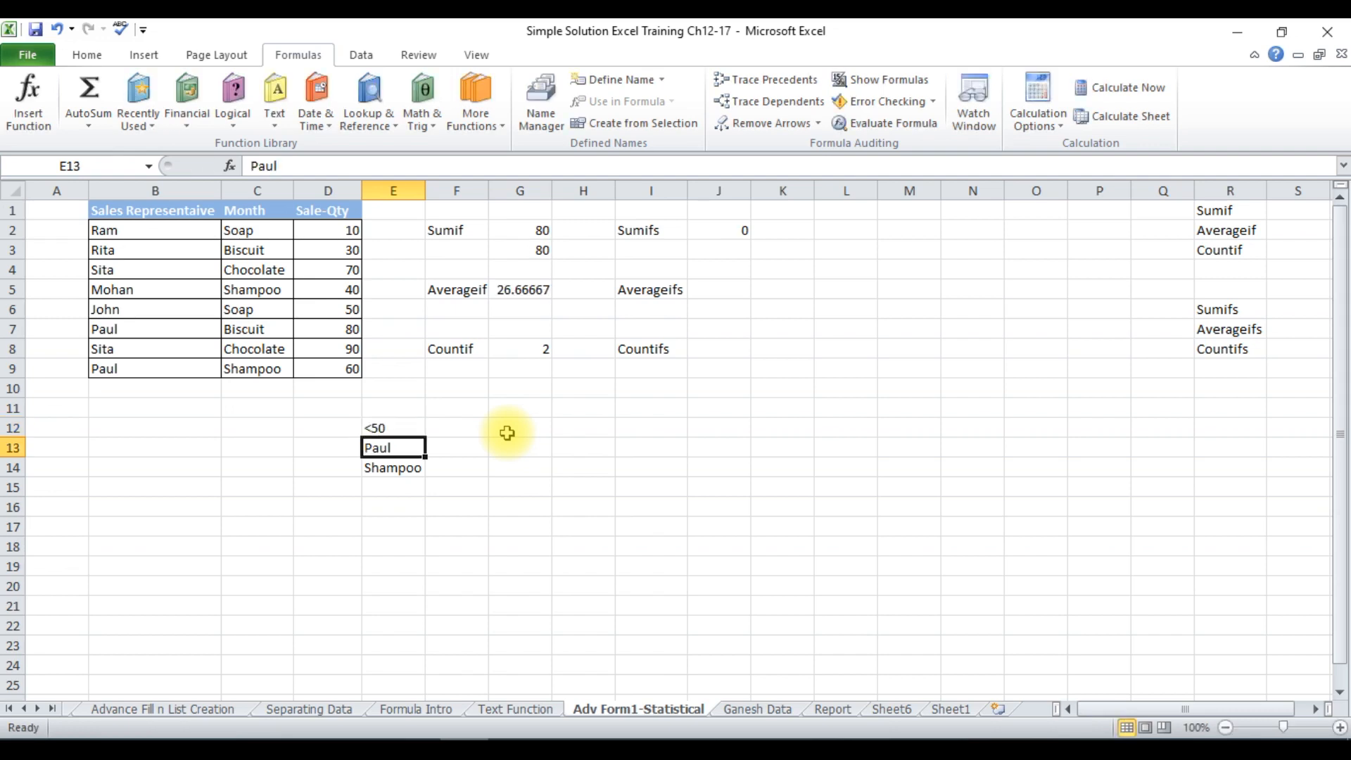
click(531, 234)
click(535, 246)
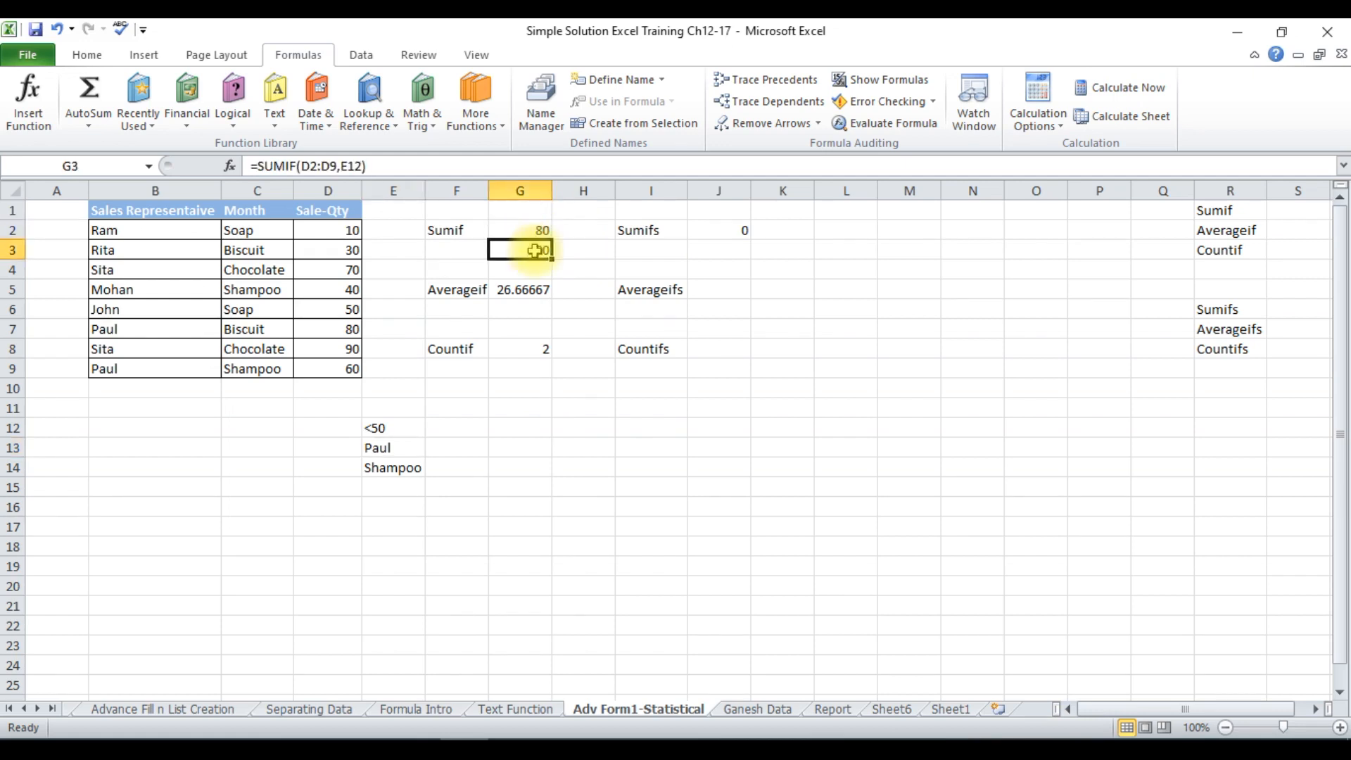
click(534, 230)
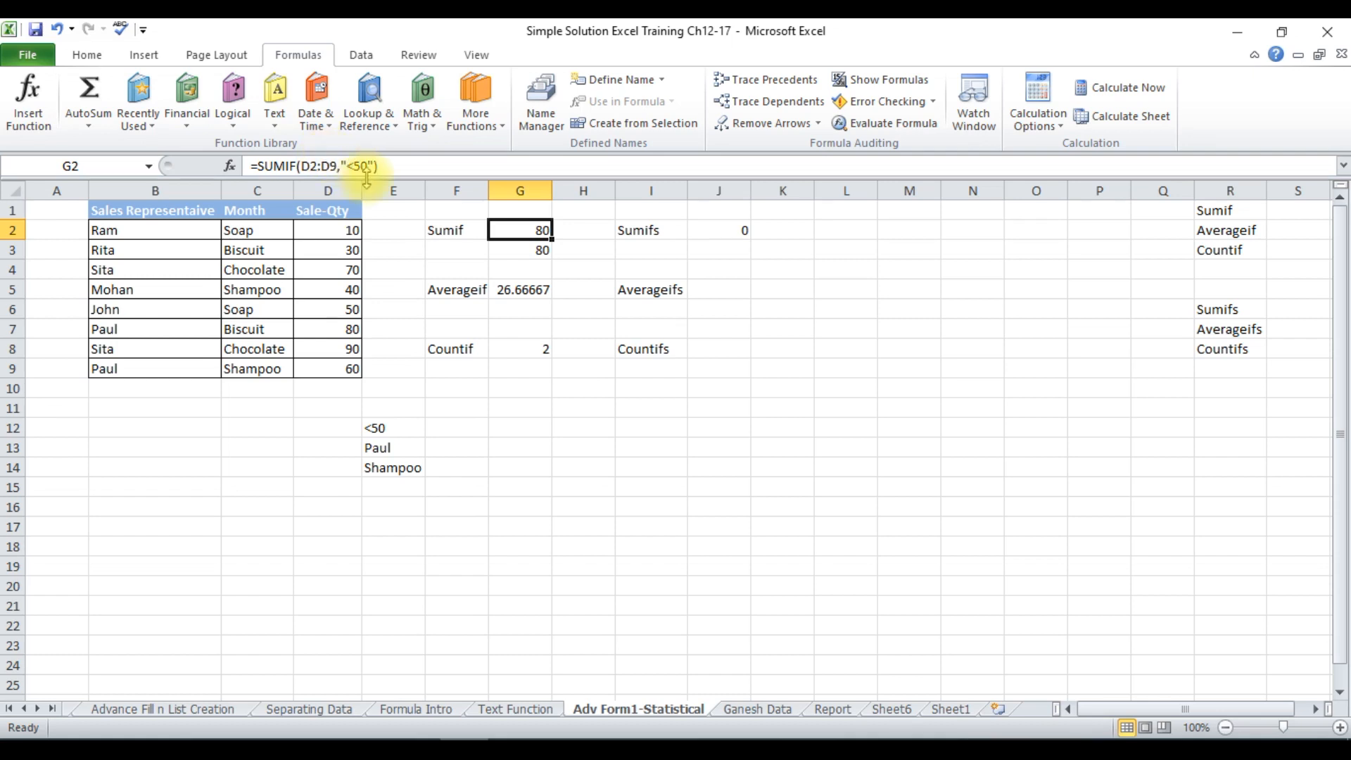
click(454, 230)
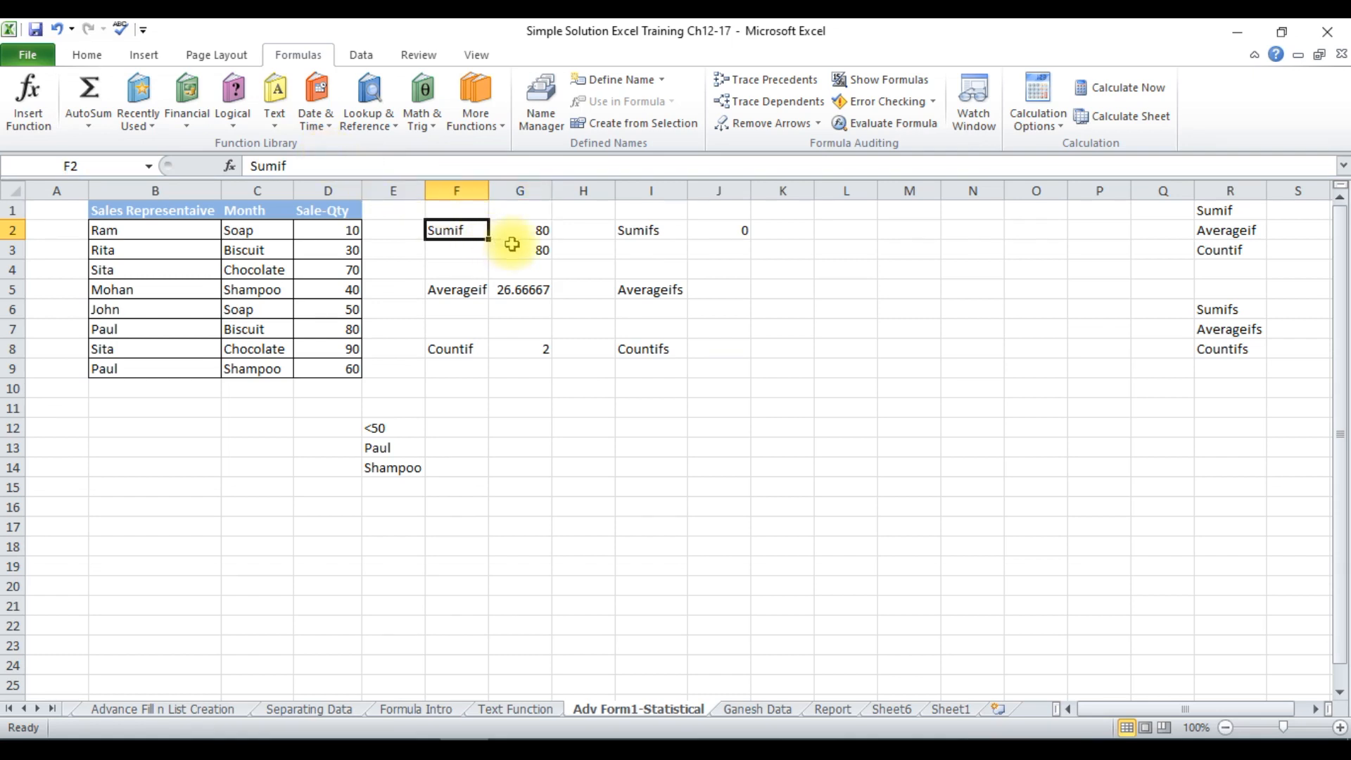
click(516, 247)
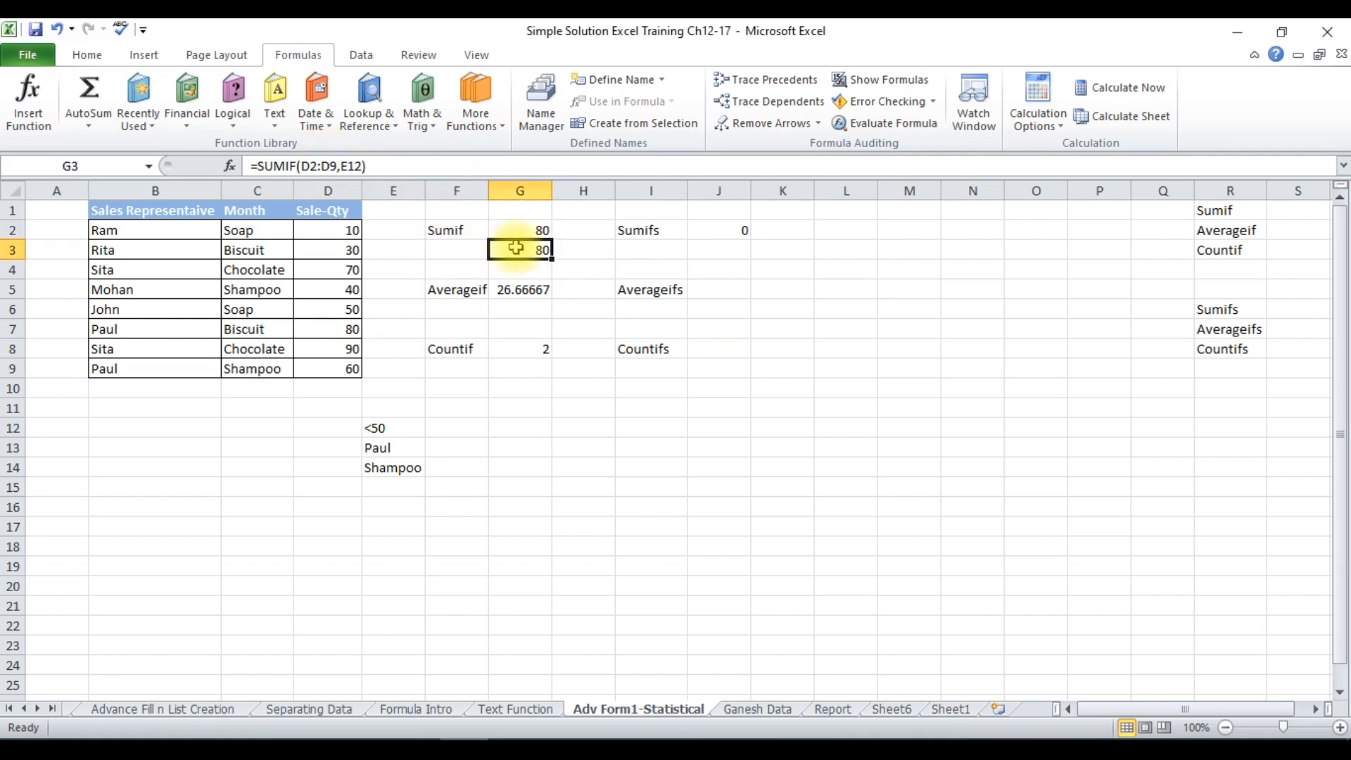
Set the criterion in cell E12 to <90 and check the SUMIF formula in G3.
click(391, 430)
double_click(391, 431)
key(BackSpace)
key(BackSpace)
text(90)
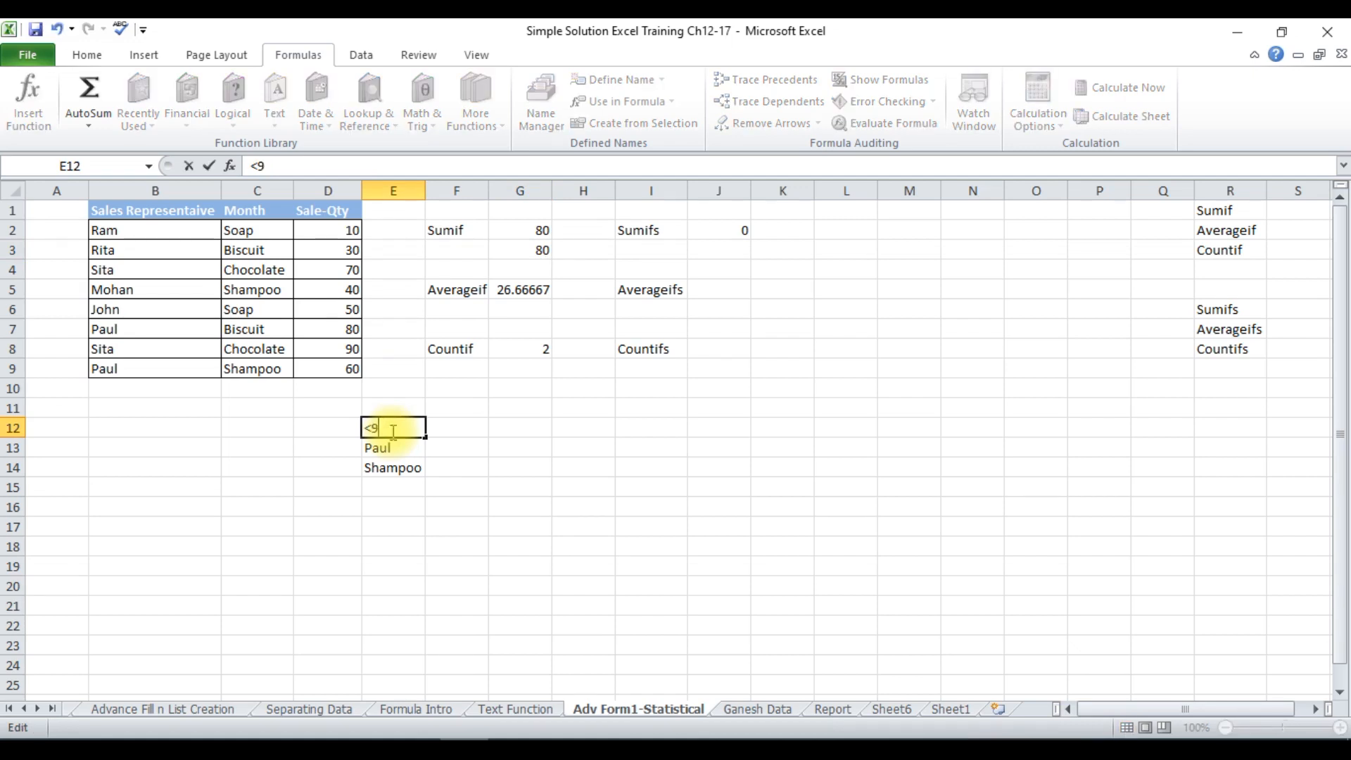
key(Return)
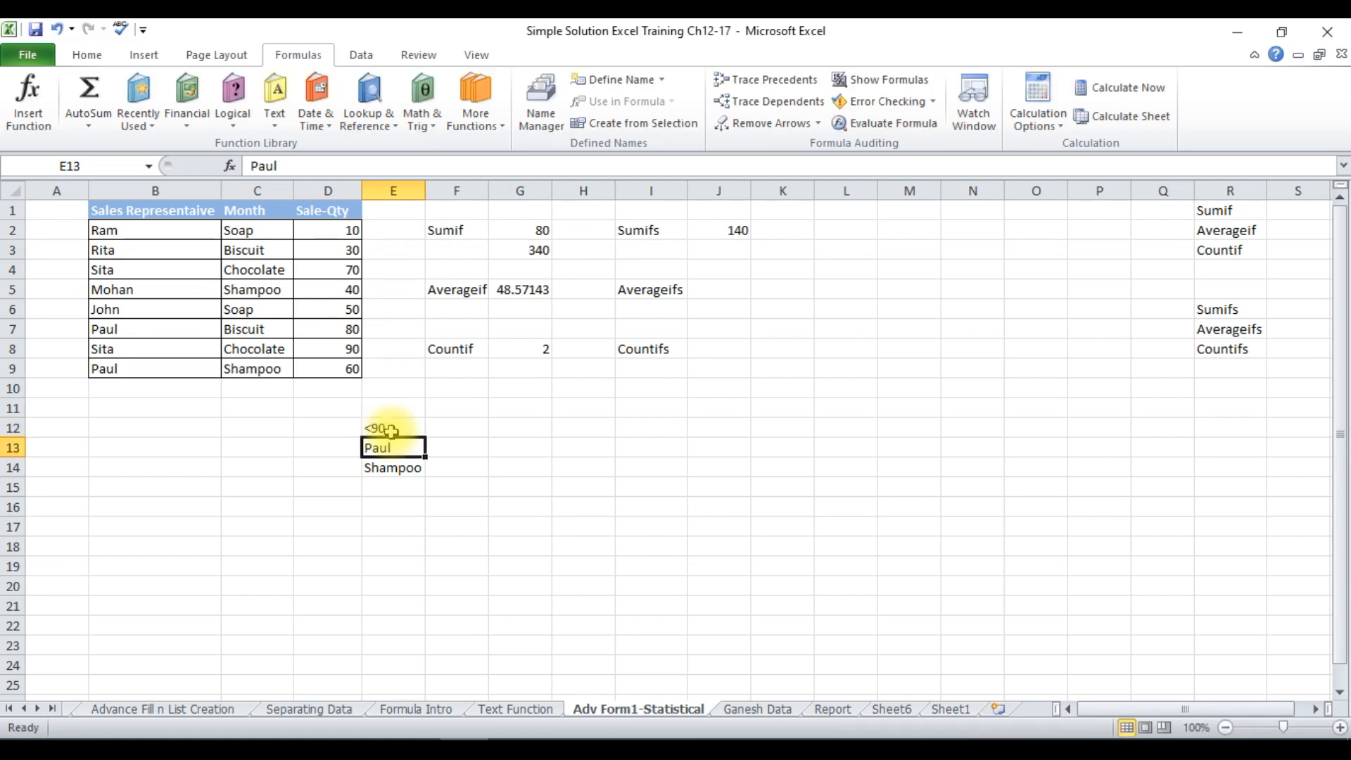
click(540, 250)
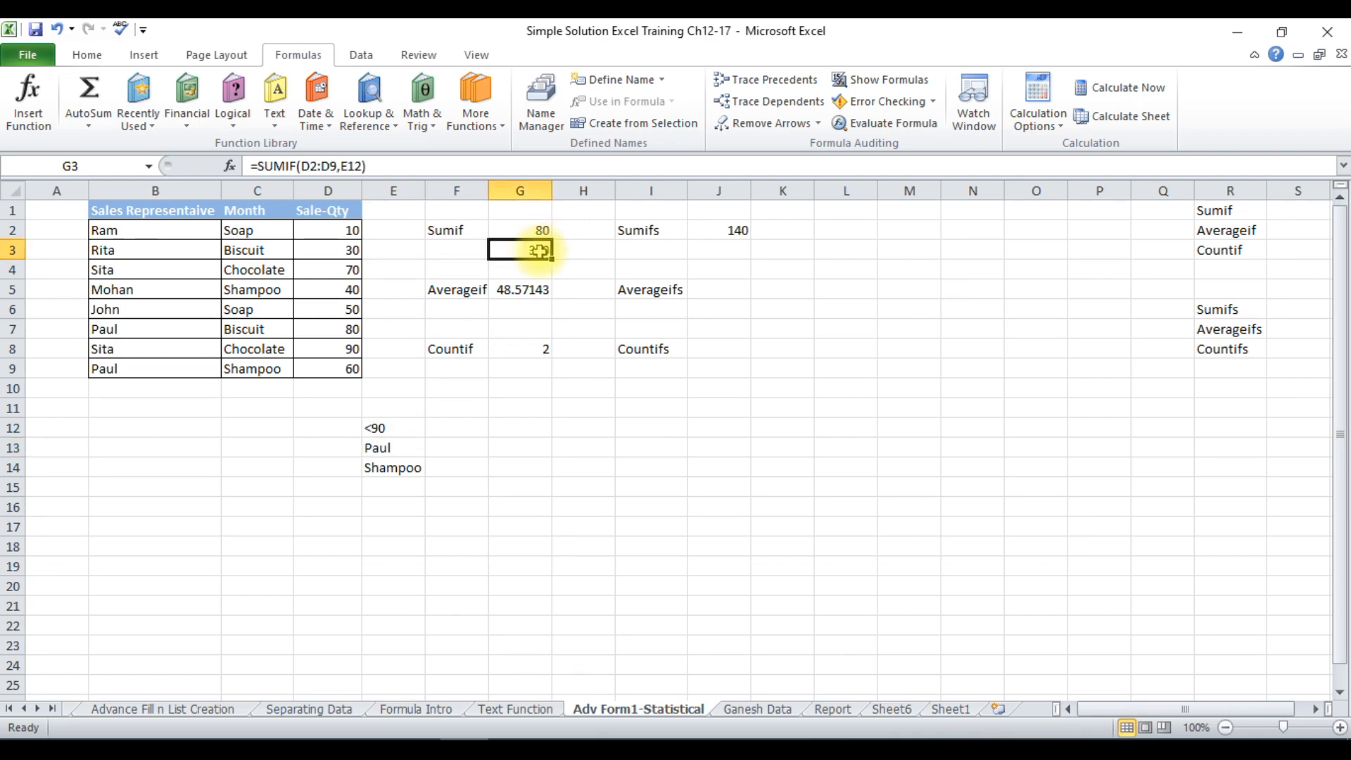
Replace the Averageif formula in cell G5 with =AVERAGEIF(D2:D9,"<50") to average the sale quantities below 50.
click(503, 291)
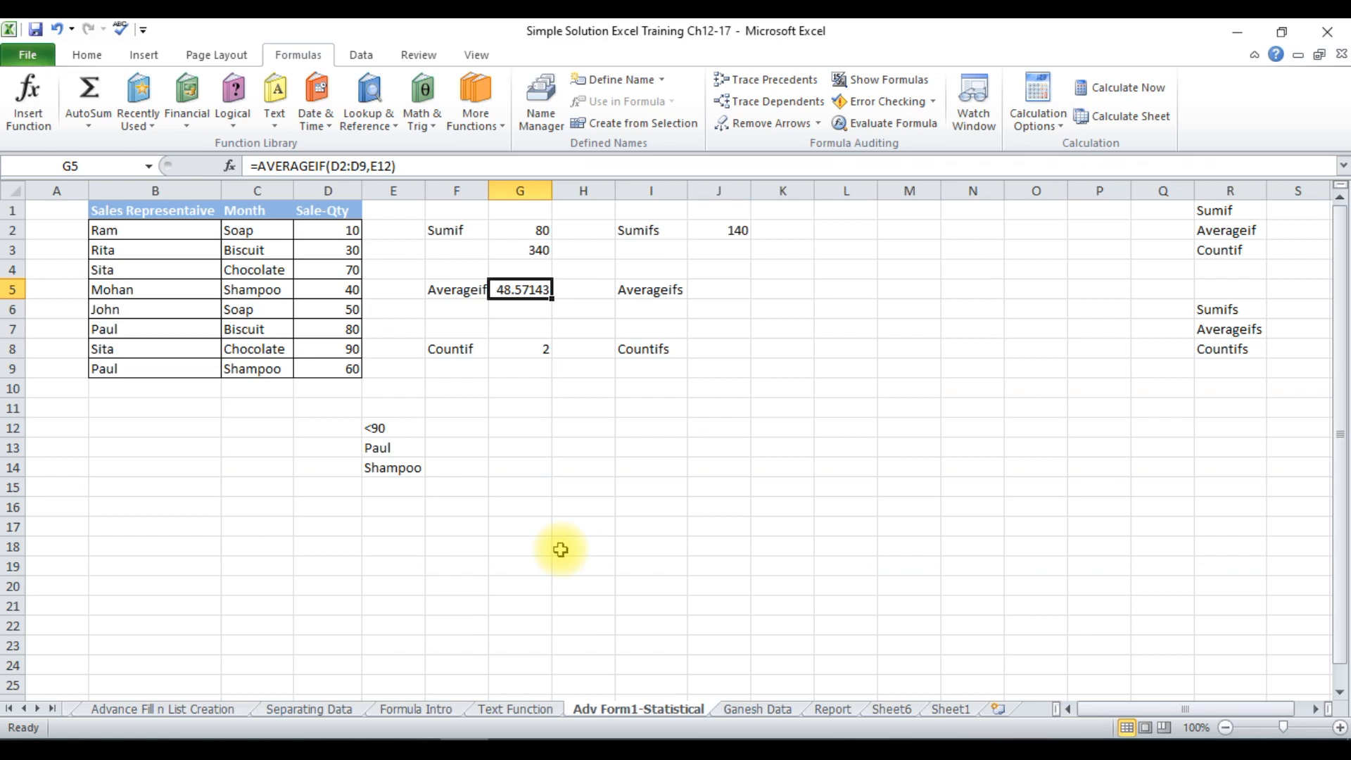
text(=)
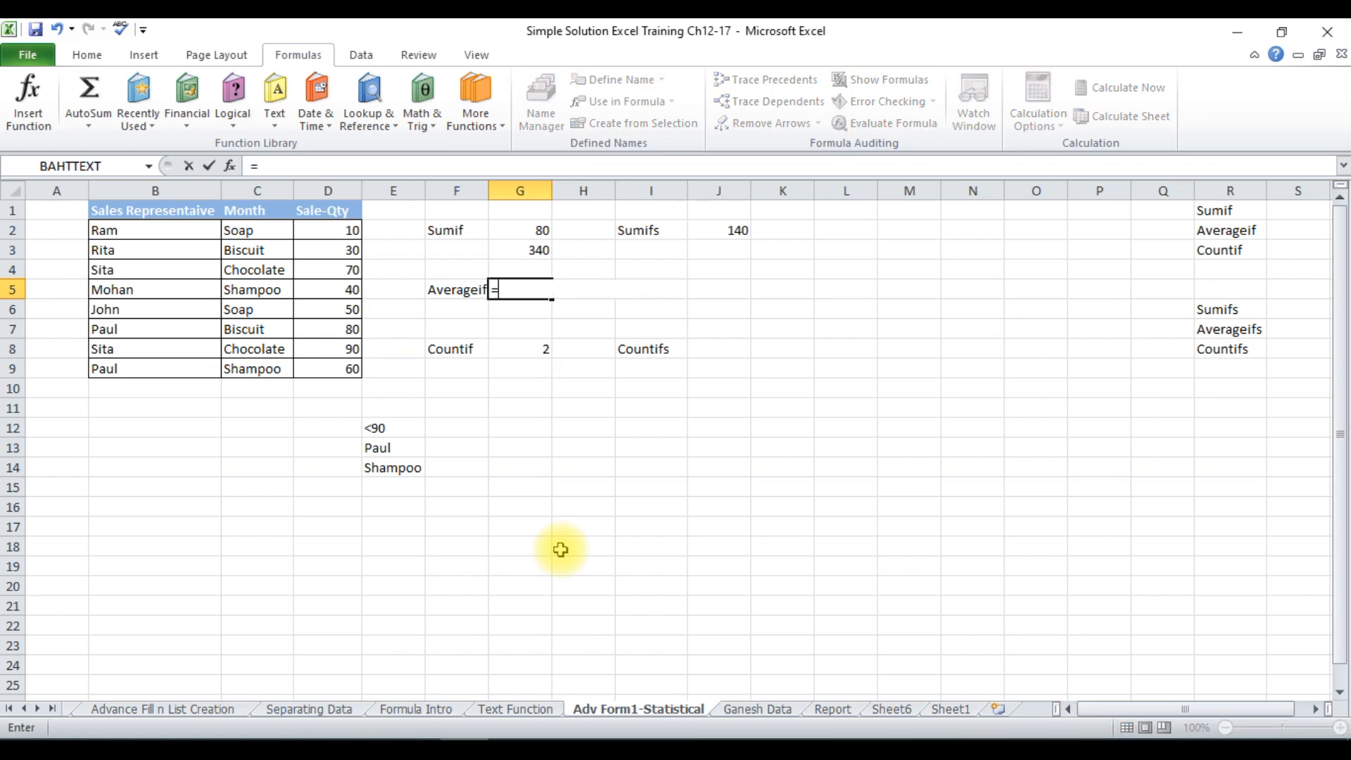
text(av)
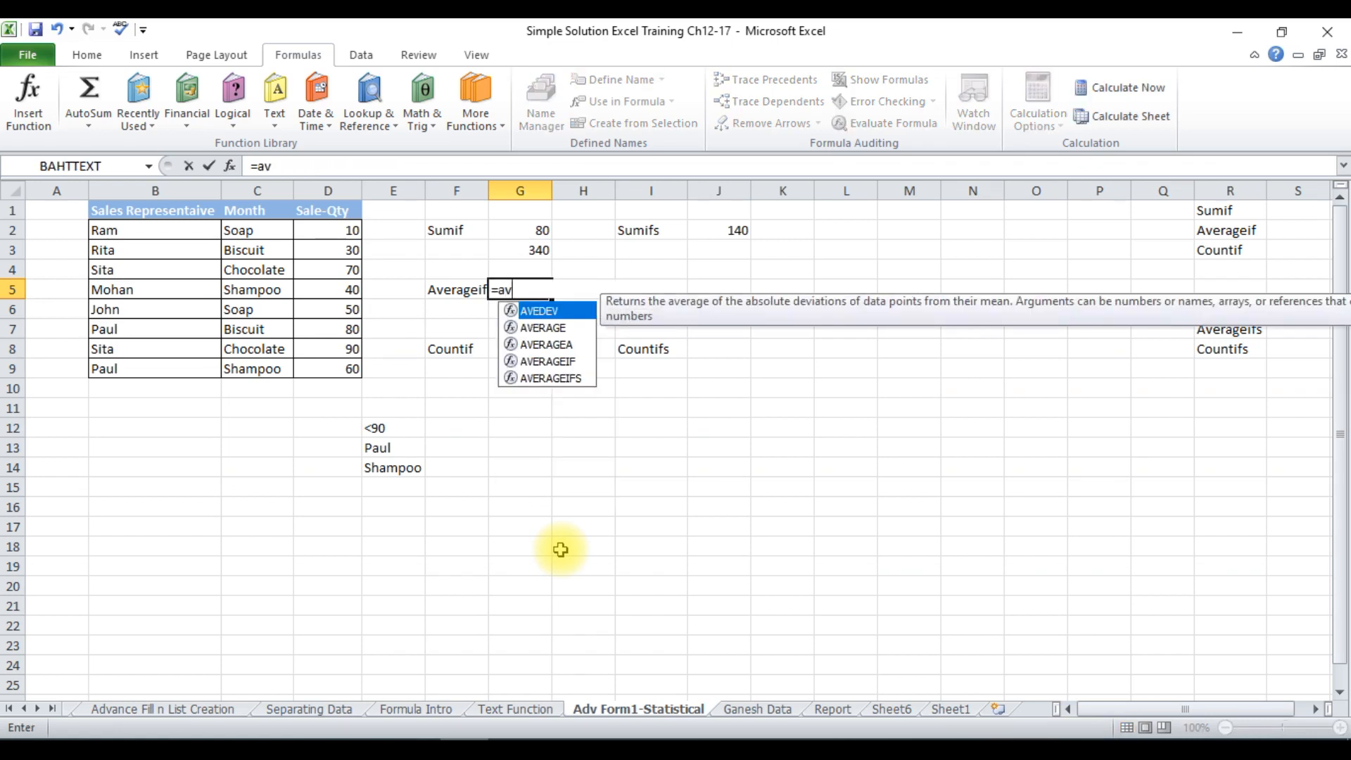
text(eragei)
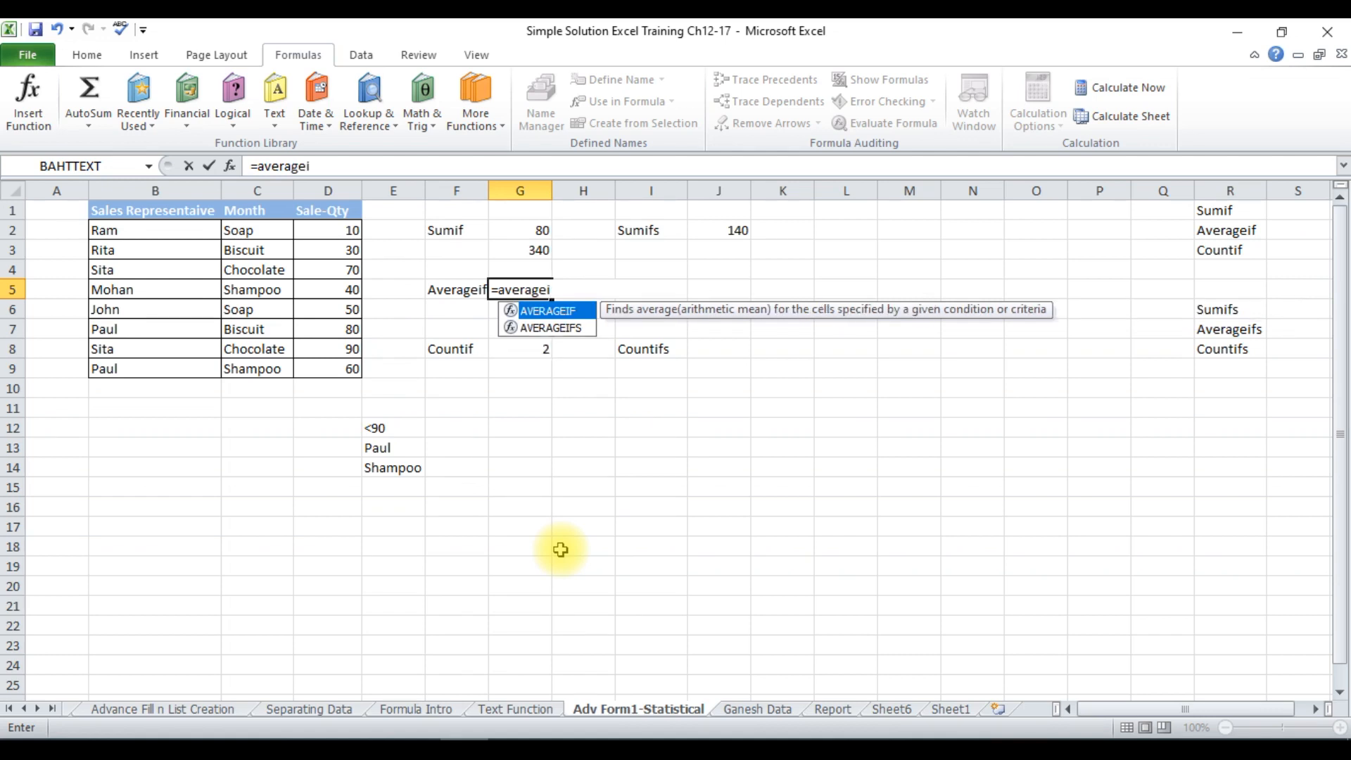
text(f()
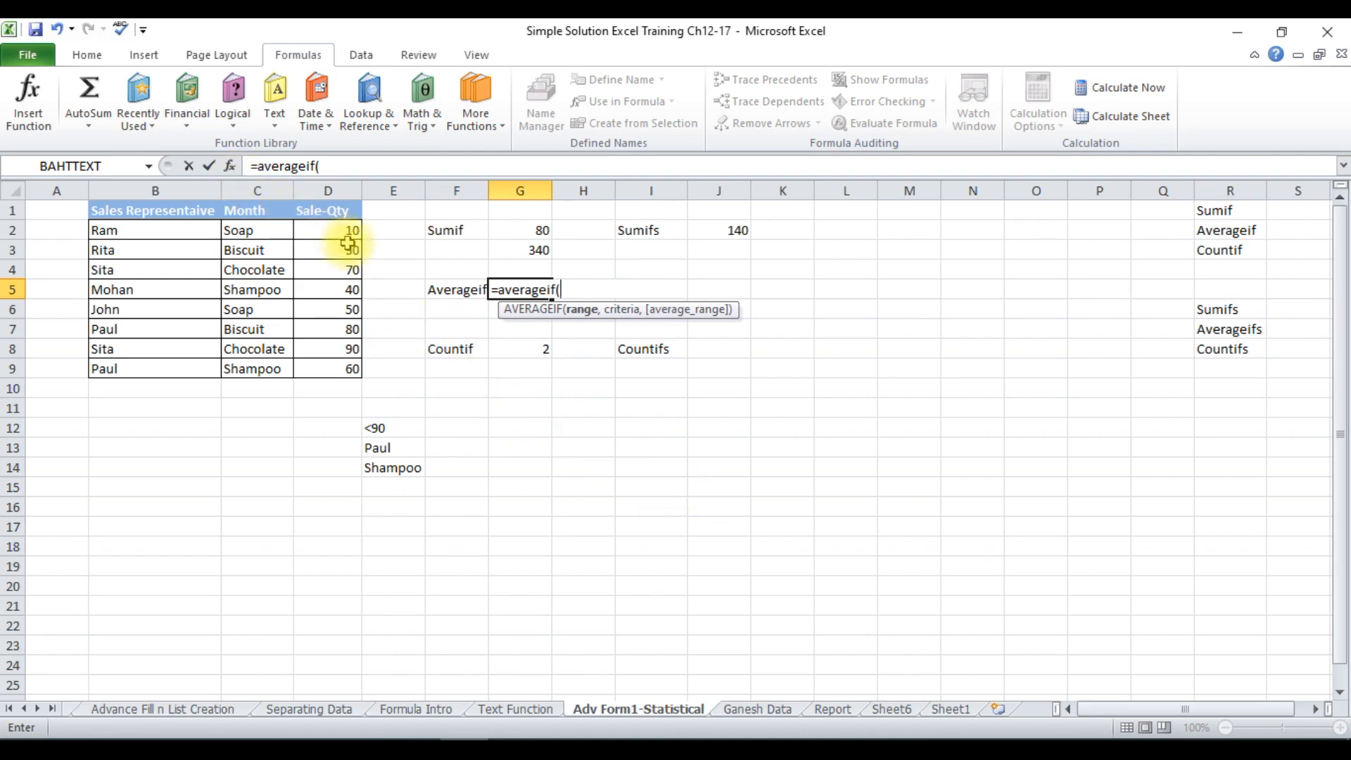
drag(347, 234, 330, 369)
text(,)
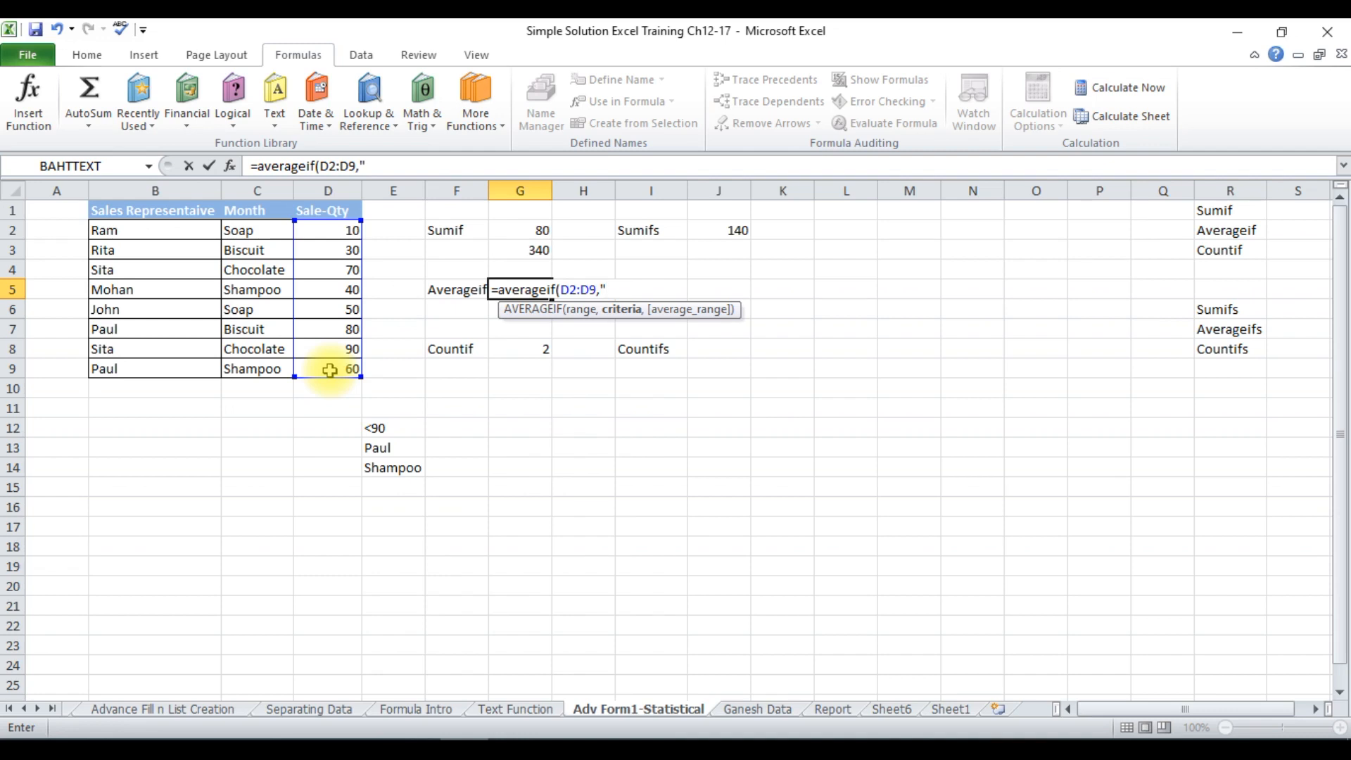
text("<50)
text("))
key(Return)
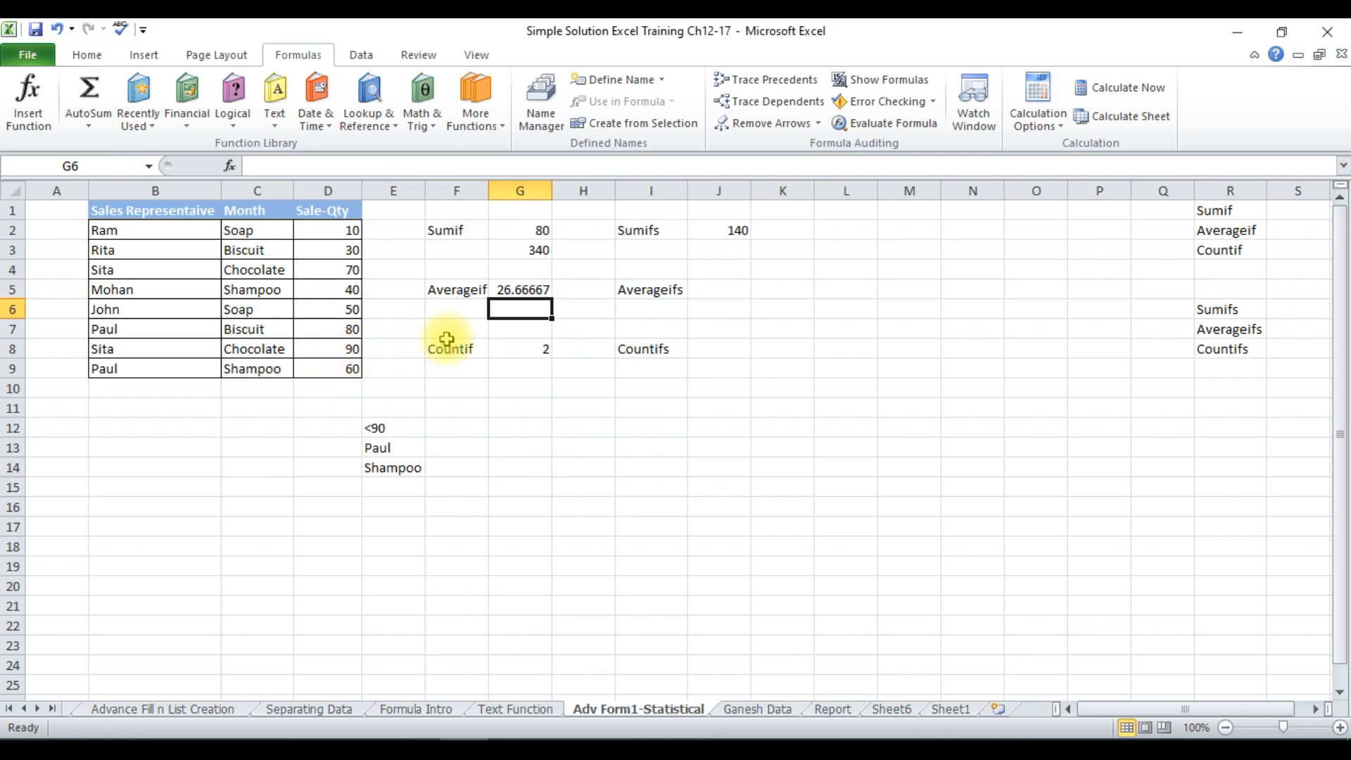
Change the criterion in cell G5's AVERAGEIF formula to "<40".
click(529, 289)
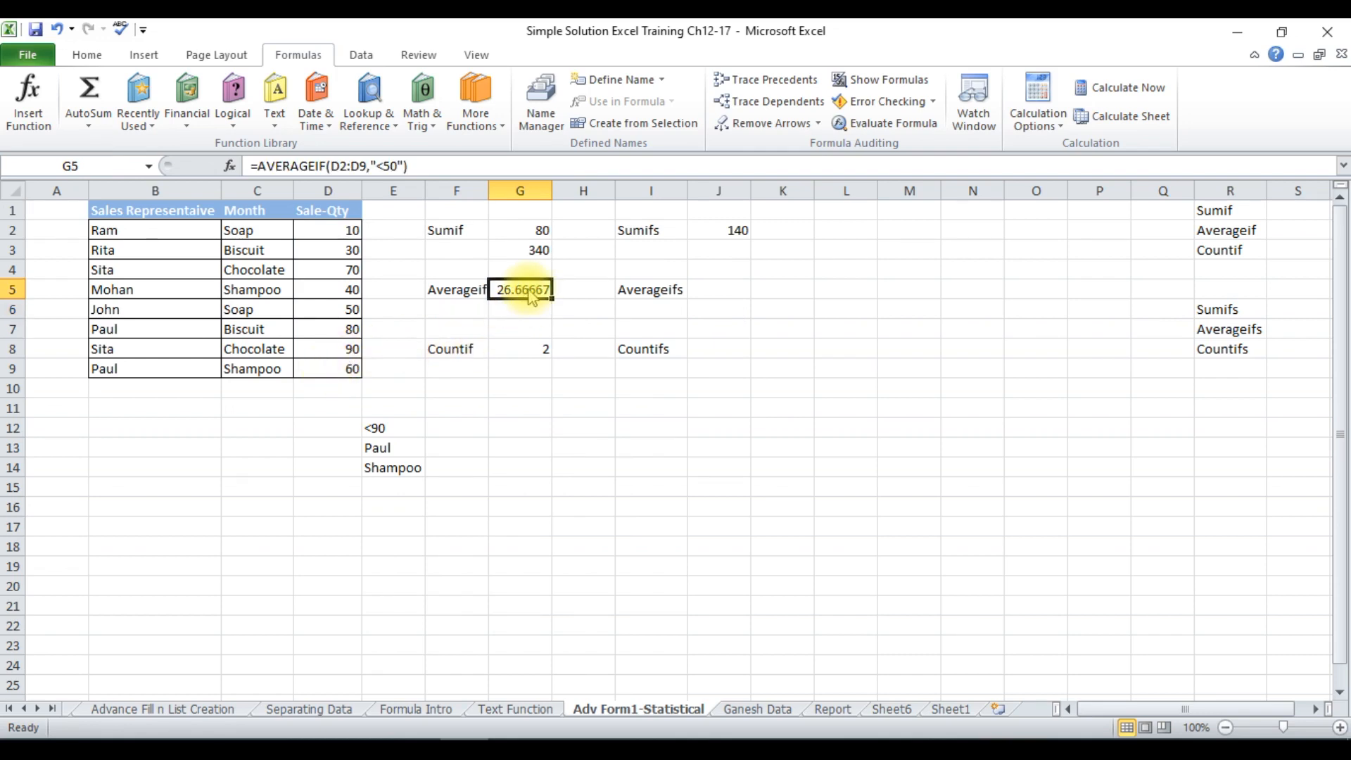
click(393, 166)
key(BackSpace)
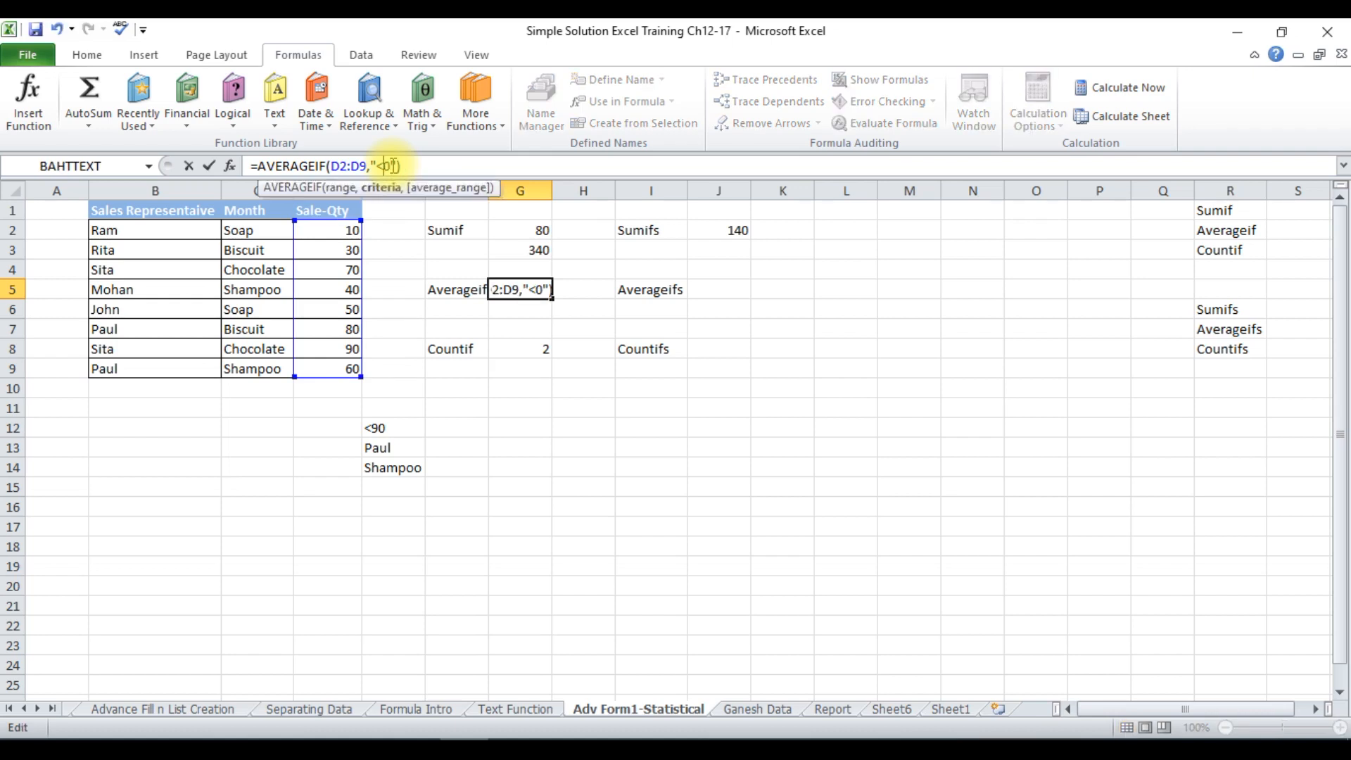
text(4)
key(Return)
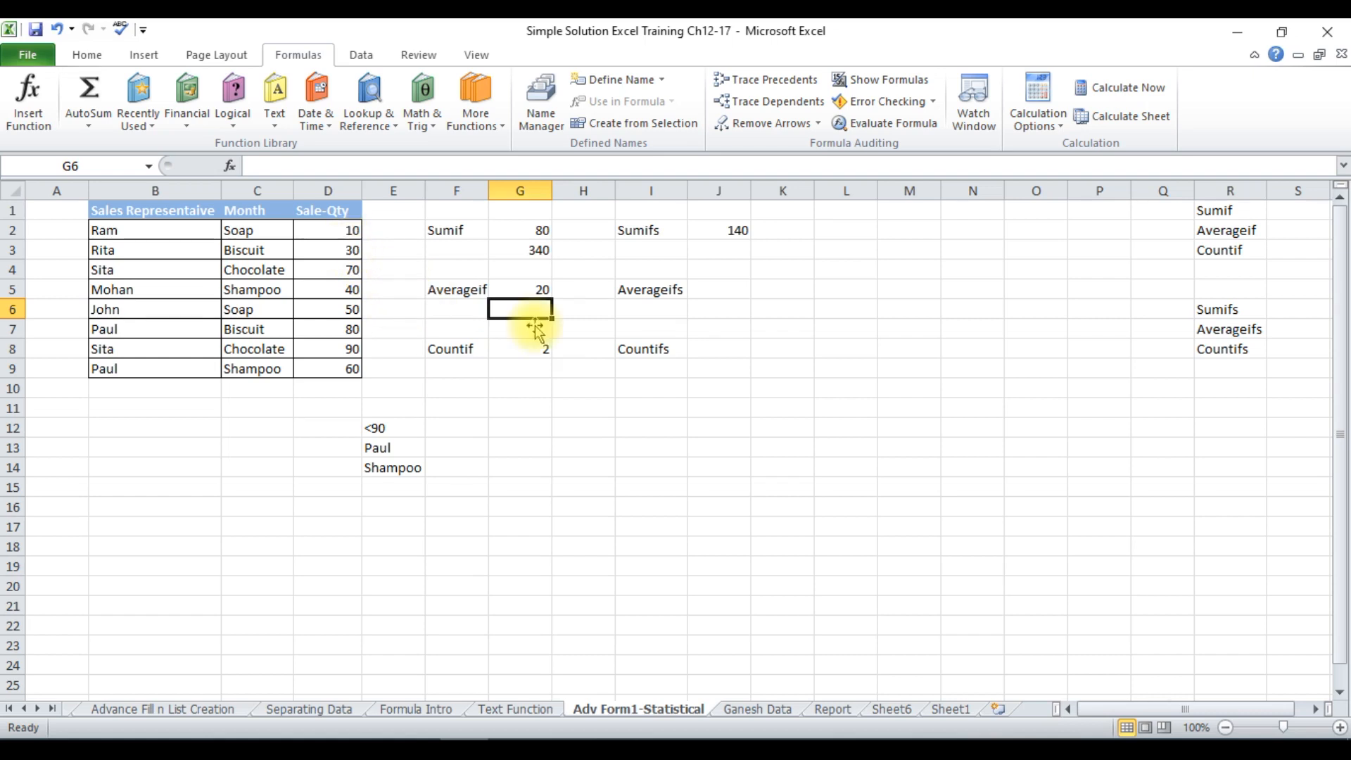
Replace the typed criterion in cell G5 with a cell reference, making the formula =AVERAGEIF(D2:D9,E12).
click(535, 292)
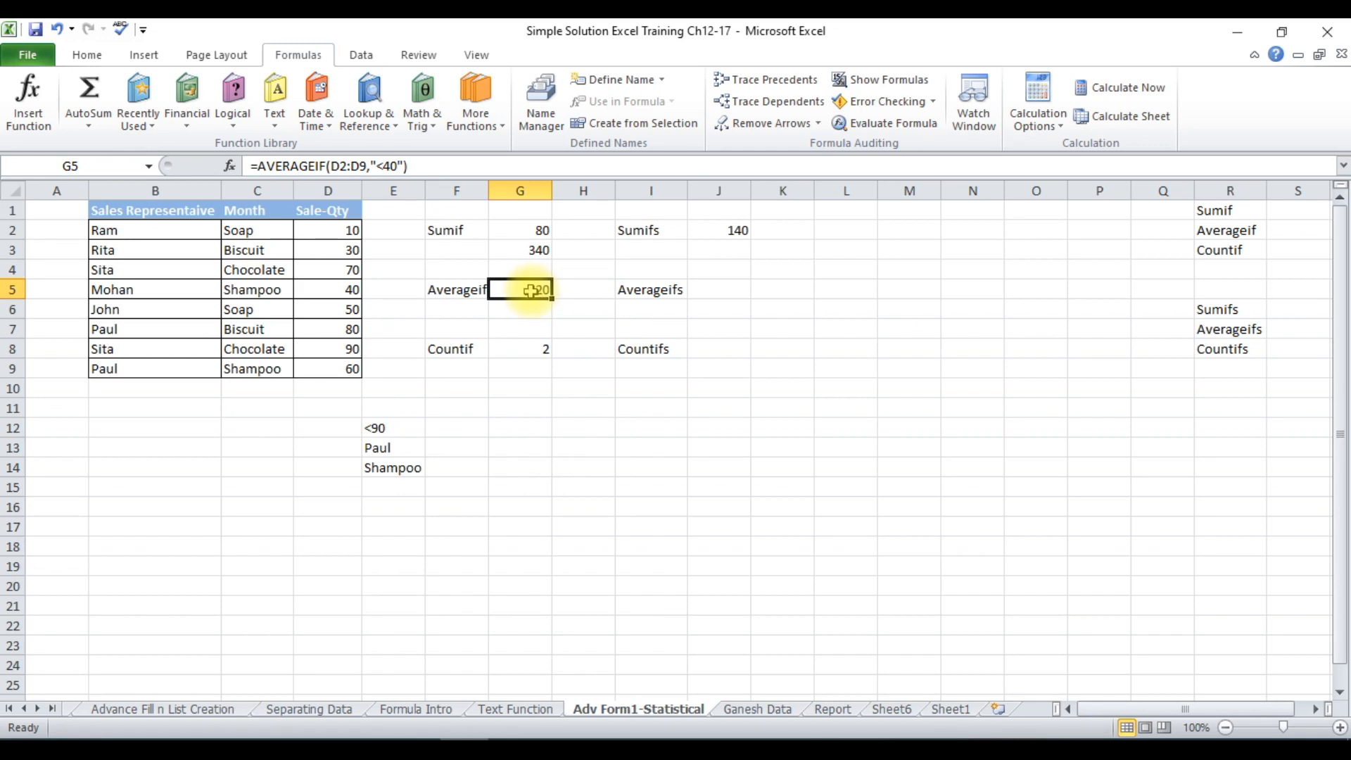
click(401, 164)
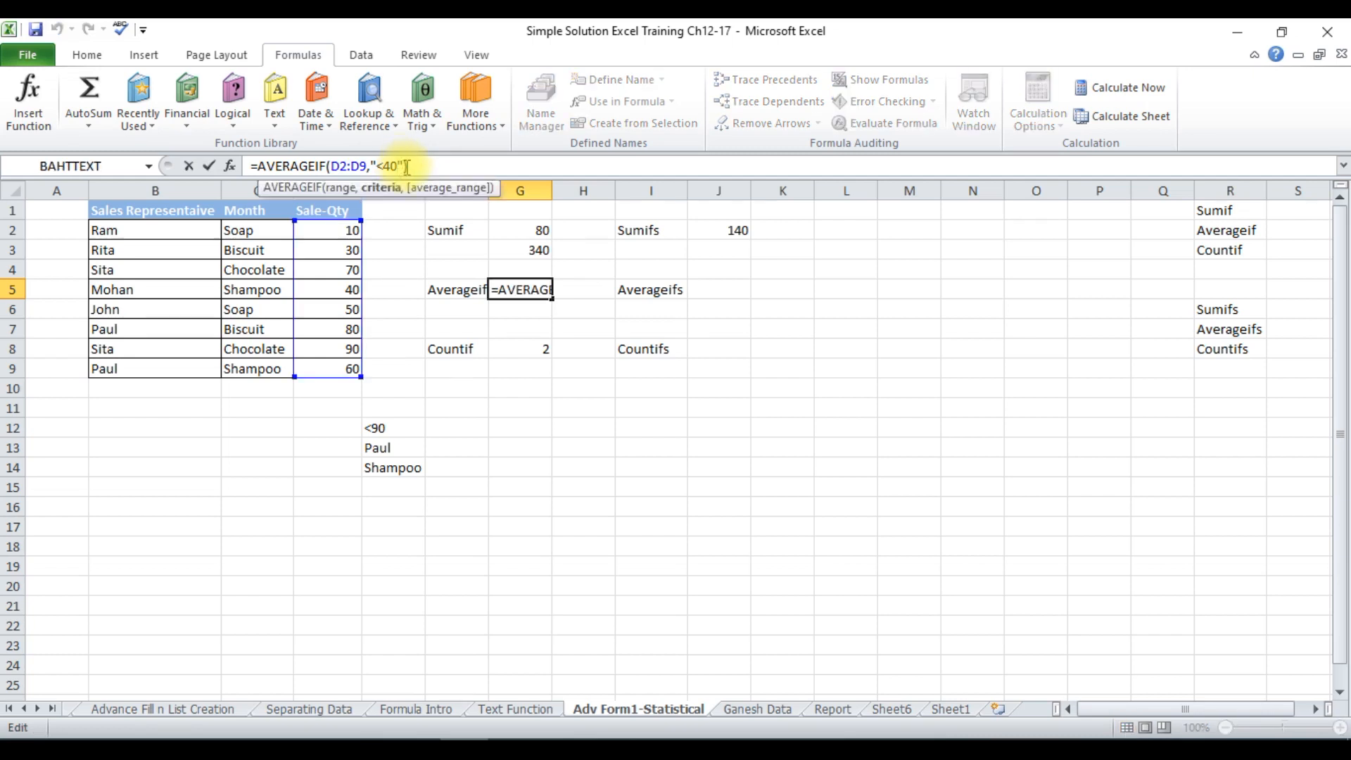
key(BackSpace)
key(BackSpace)
key(BackSpace)
key(BackSpace)
key(BackSpace)
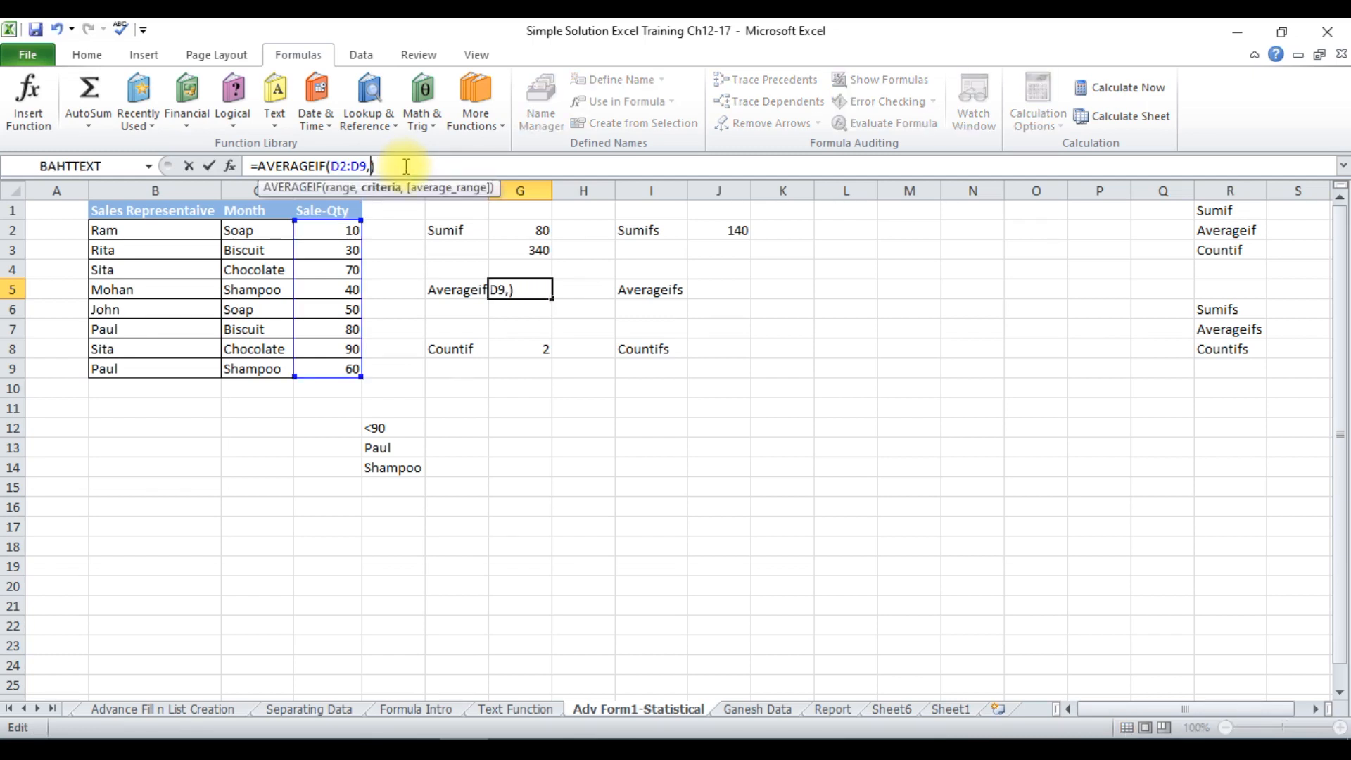
click(389, 433)
key(Return)
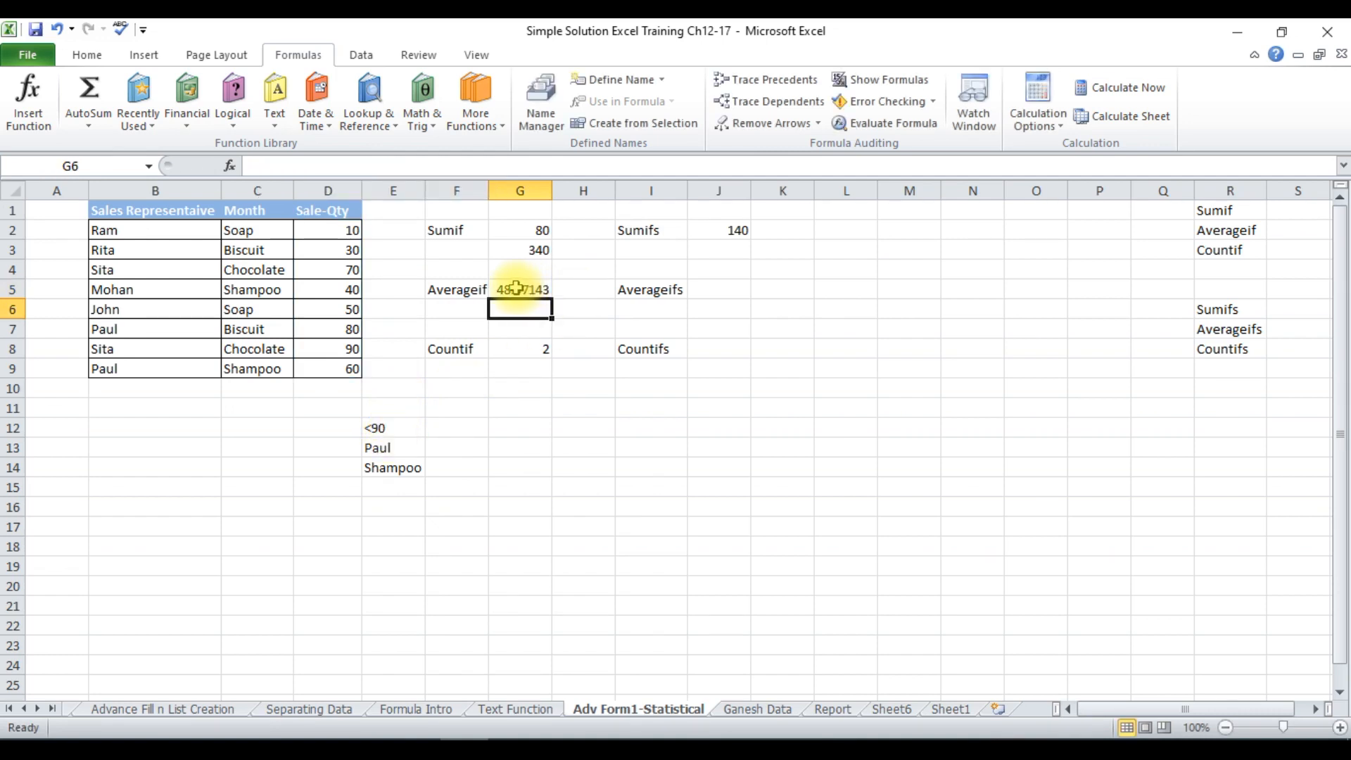
Set the criterion in cell E12 to <50 to recalculate the formulas that refer to it.
double_click(388, 426)
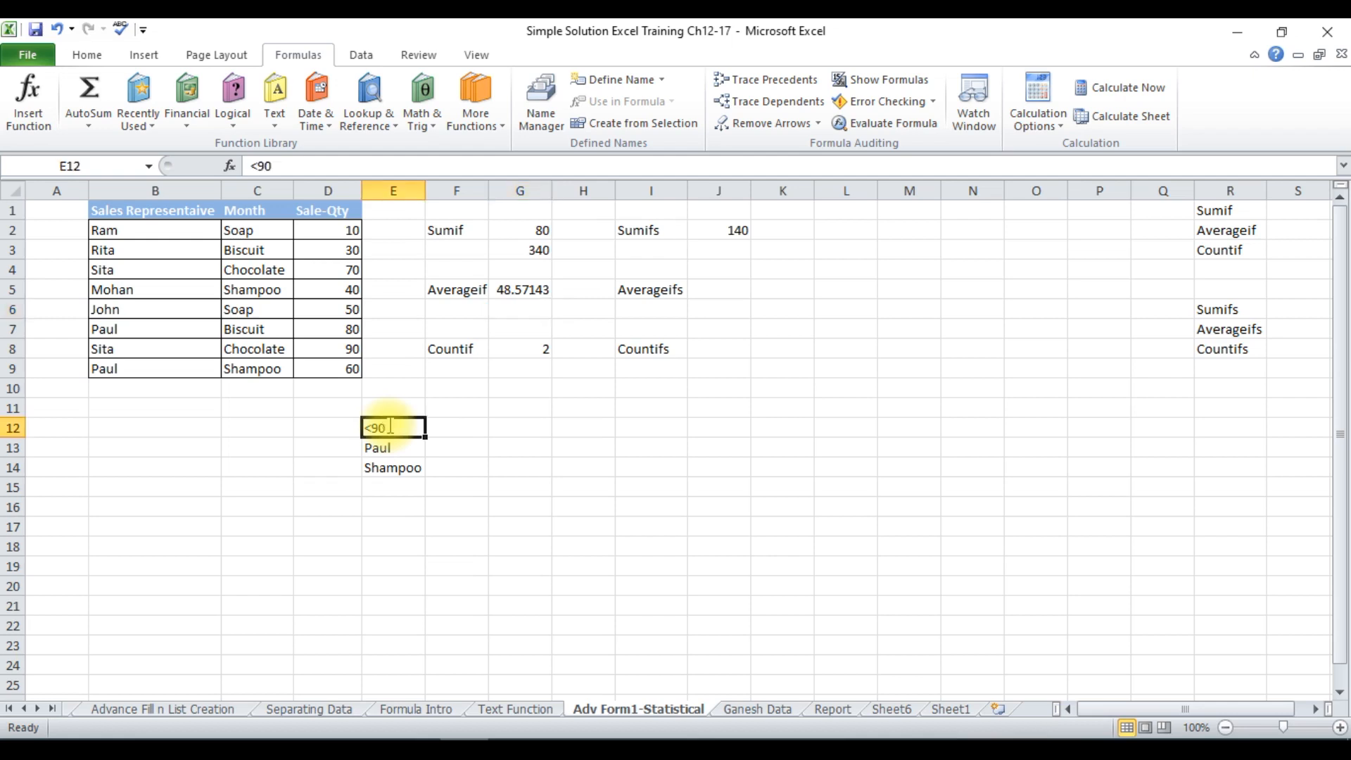
key(BackSpace)
key(BackSpace)
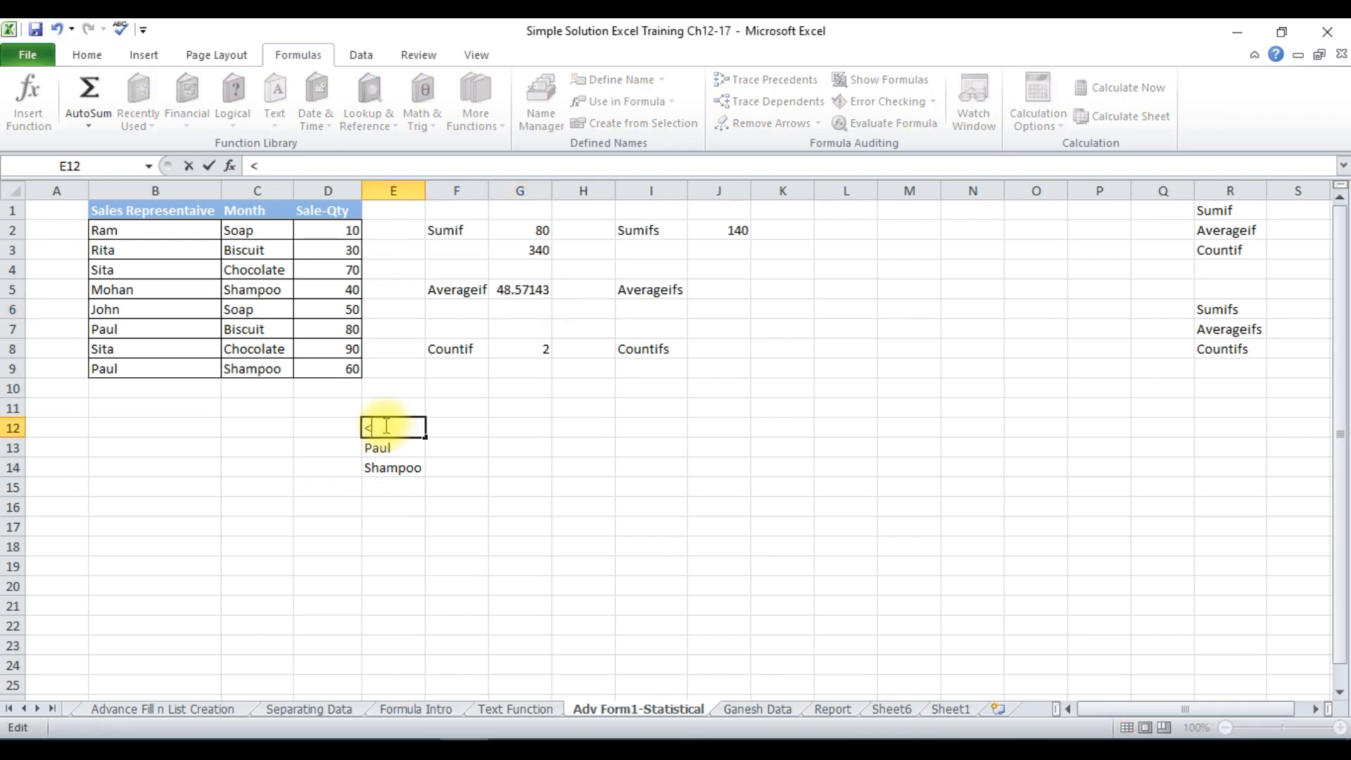
text(50)
key(Return)
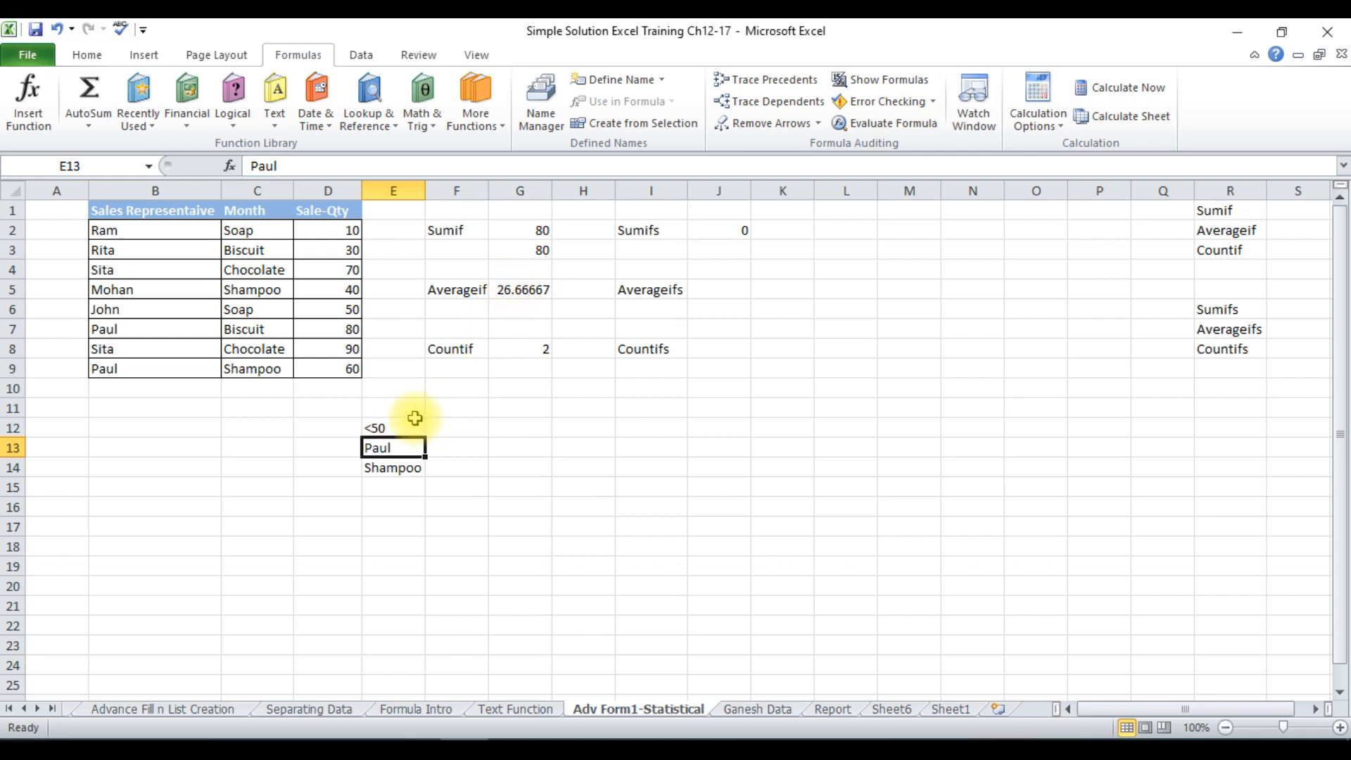
Set the criterion in cell E12 to <40 and check the AVERAGEIF formula in G5.
click(417, 427)
double_click(416, 427)
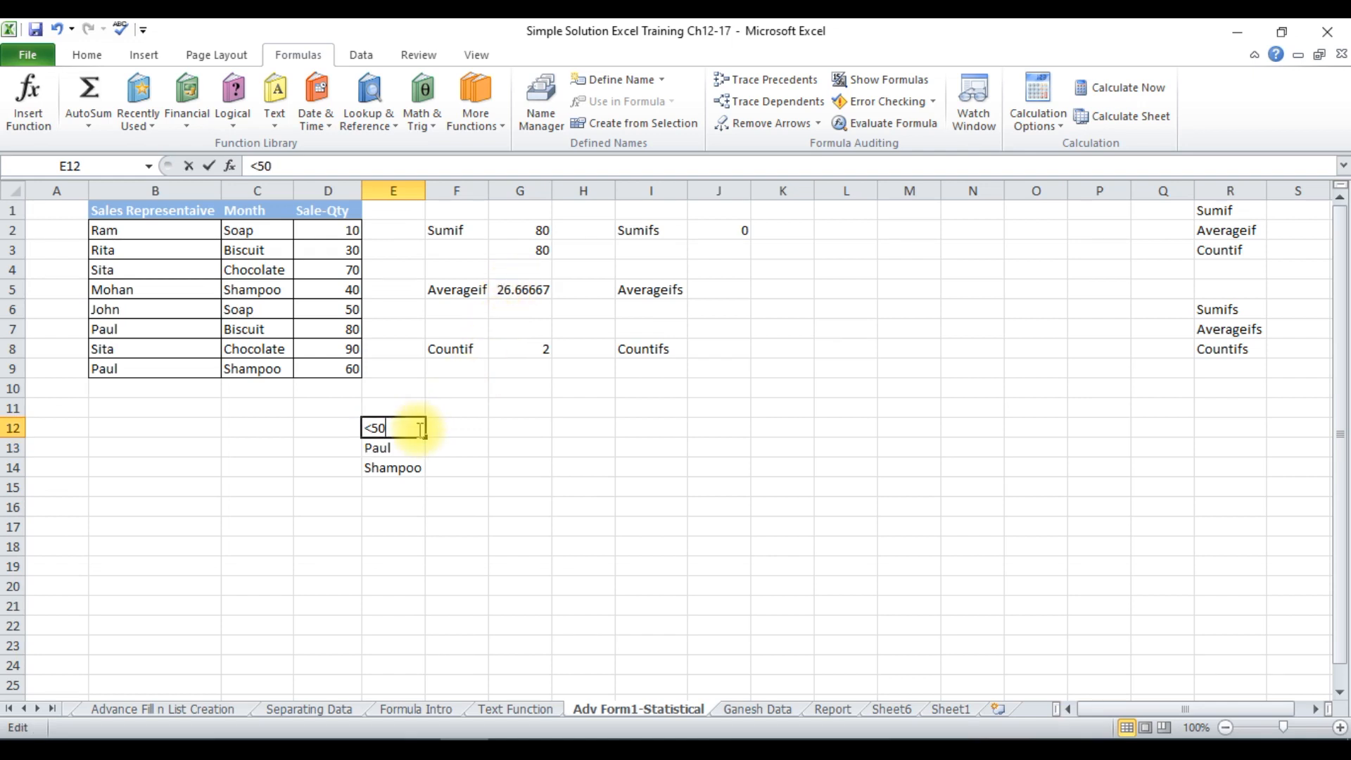
key(BackSpace)
key(BackSpace)
text(40)
key(Return)
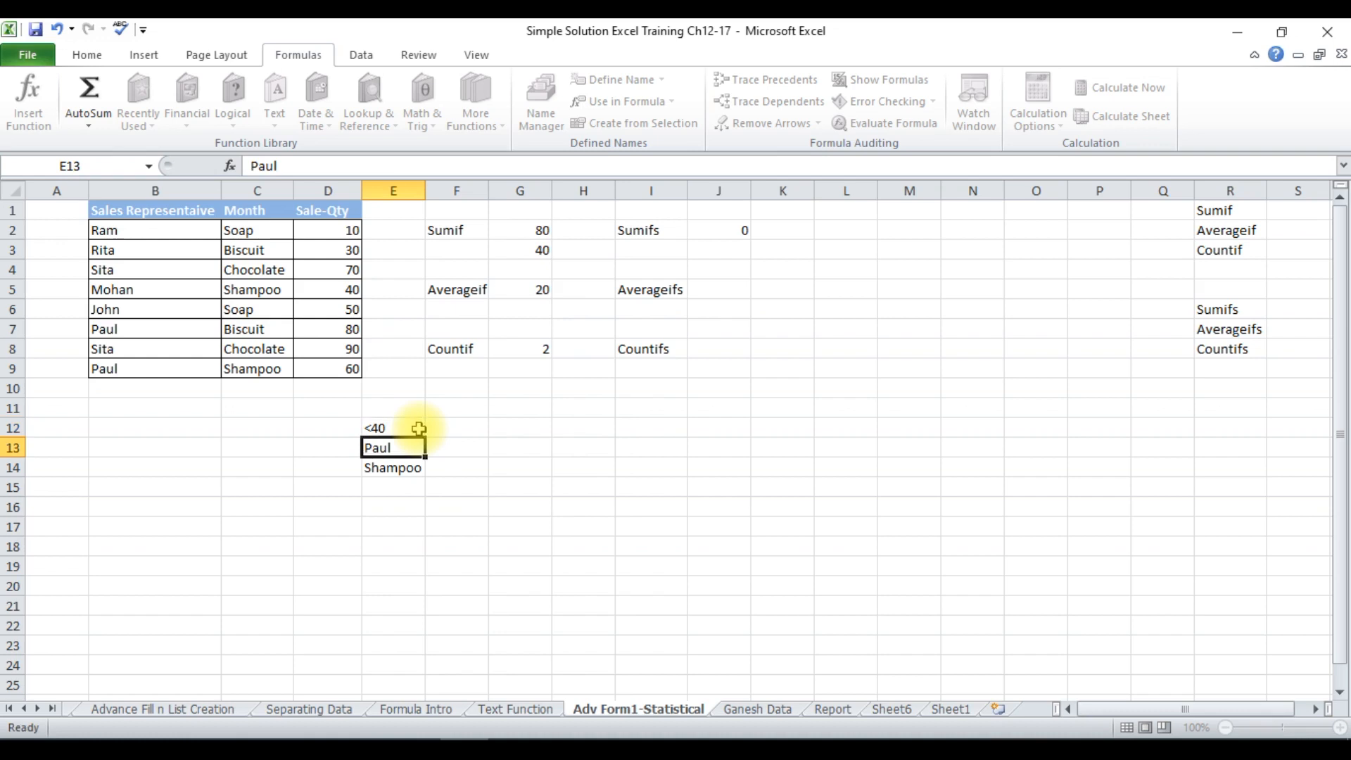
click(540, 290)
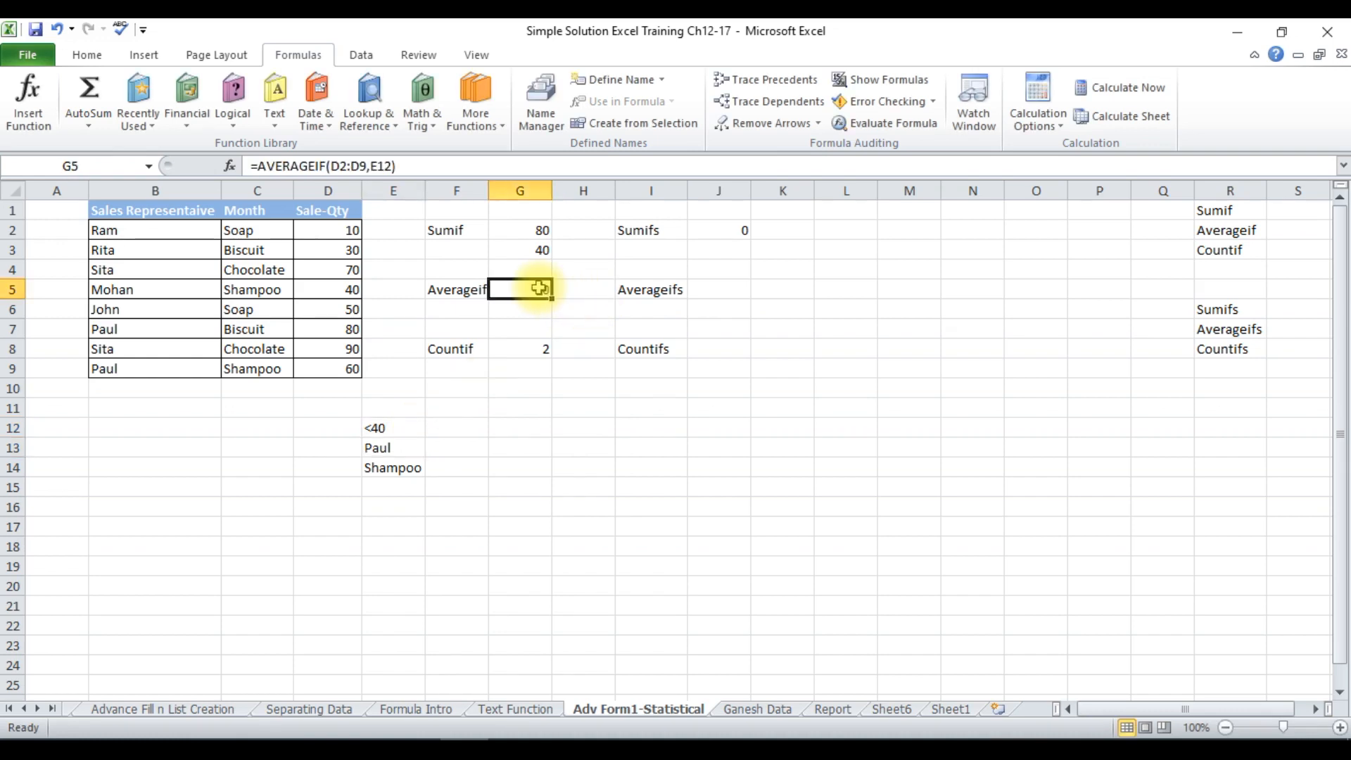
Replace the Countif formula in cell G8 with =COUNTIF(D2:D9,E12) to count the sale quantities meeting the criterion in E12.
click(528, 344)
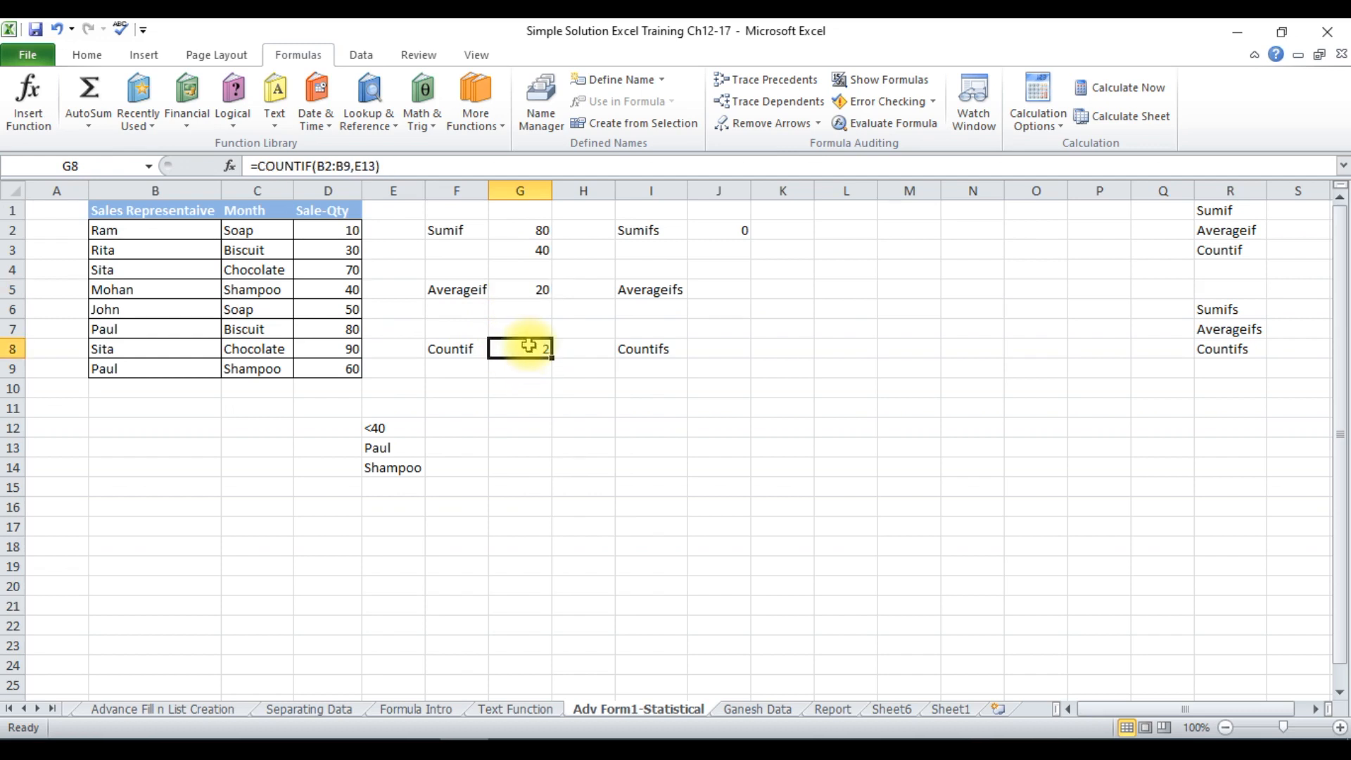
text(=)
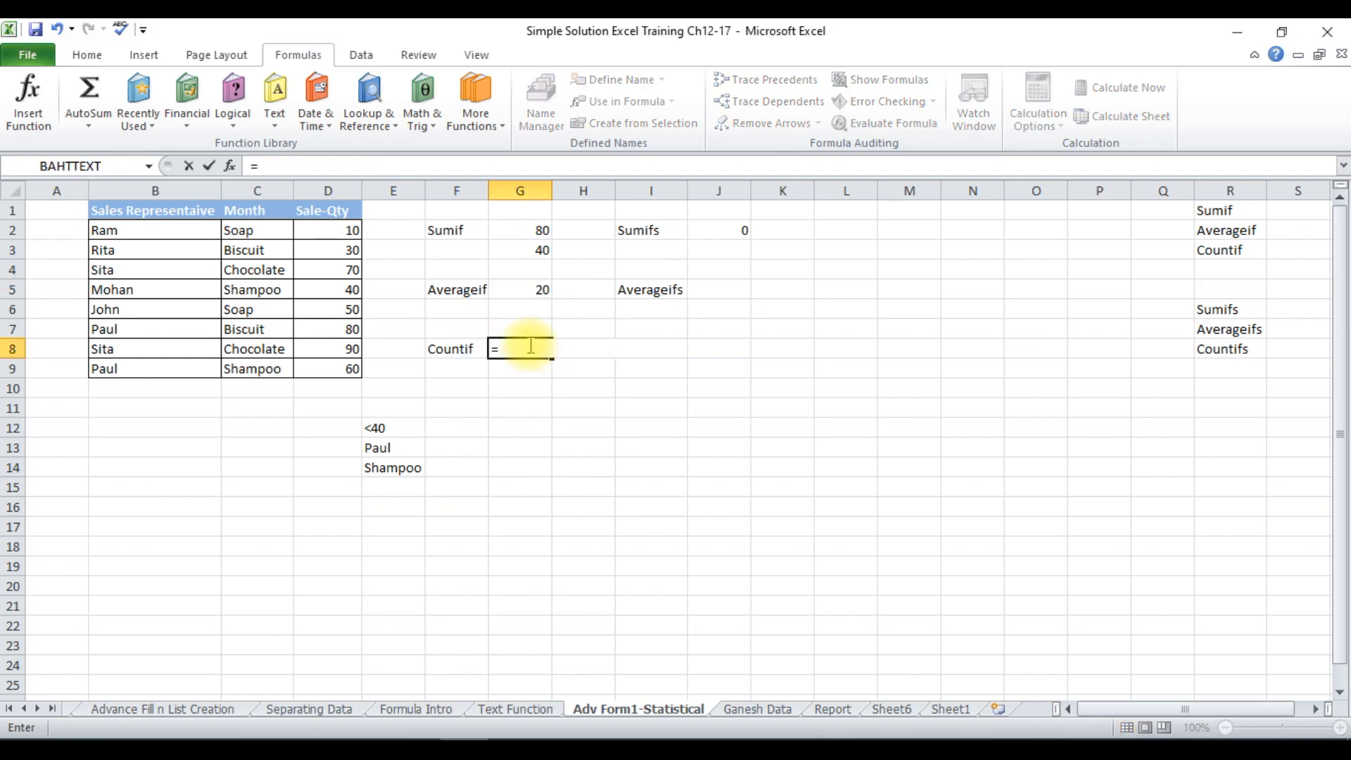
text(count)
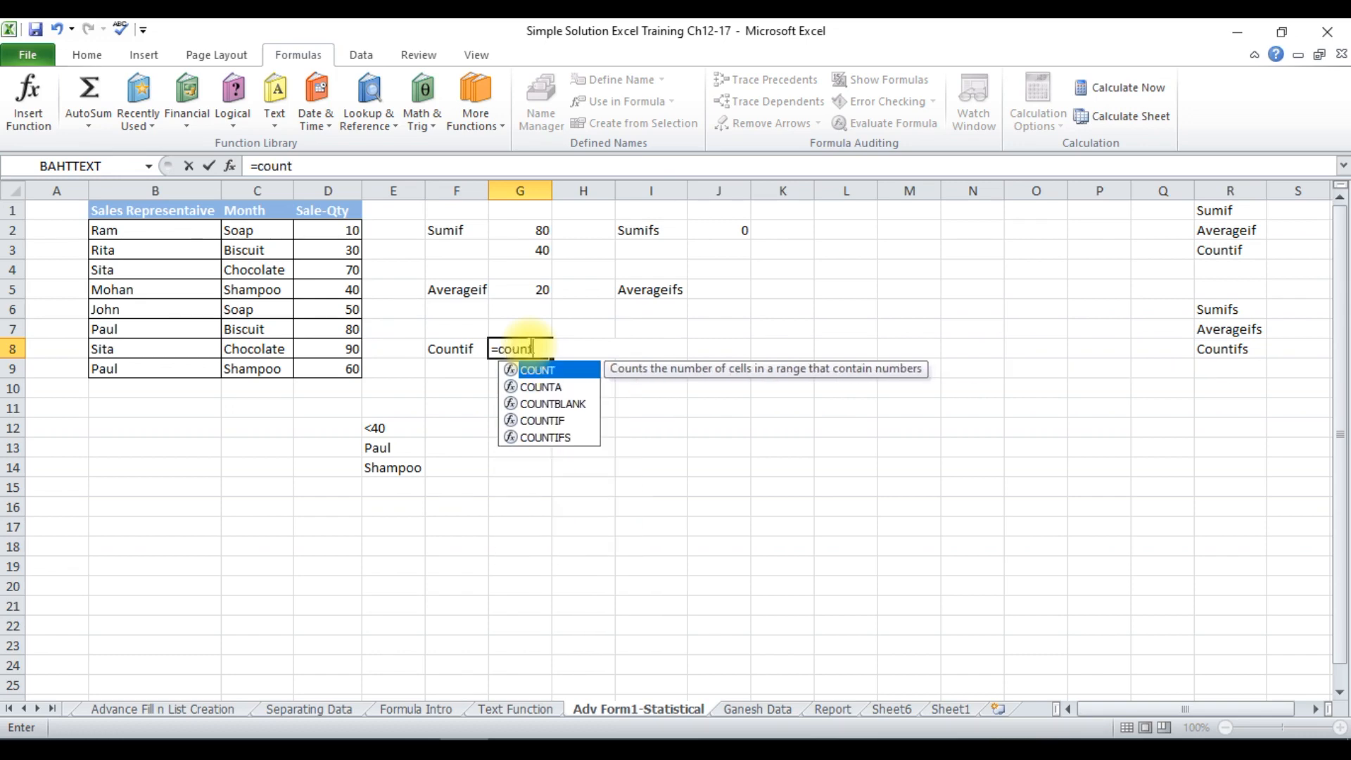
text(if)
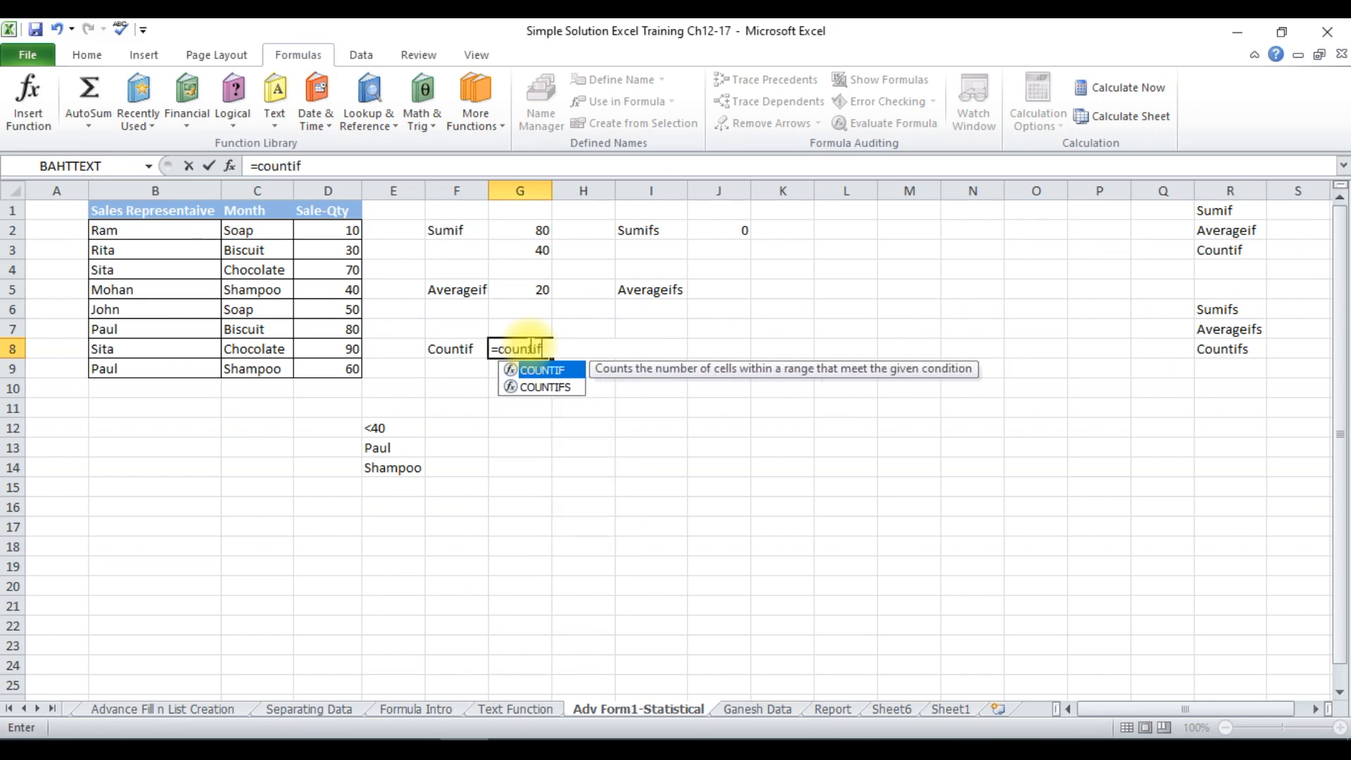
text(()
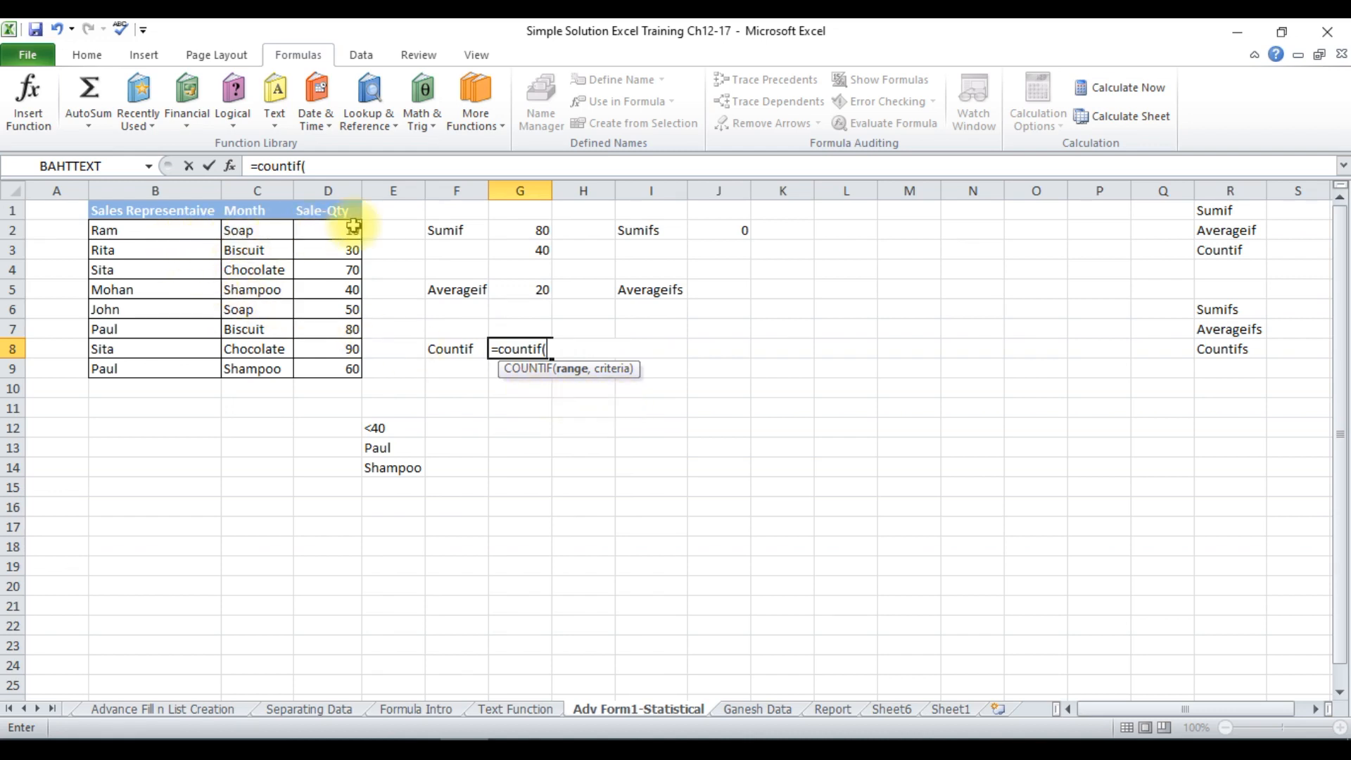
drag(353, 227, 331, 365)
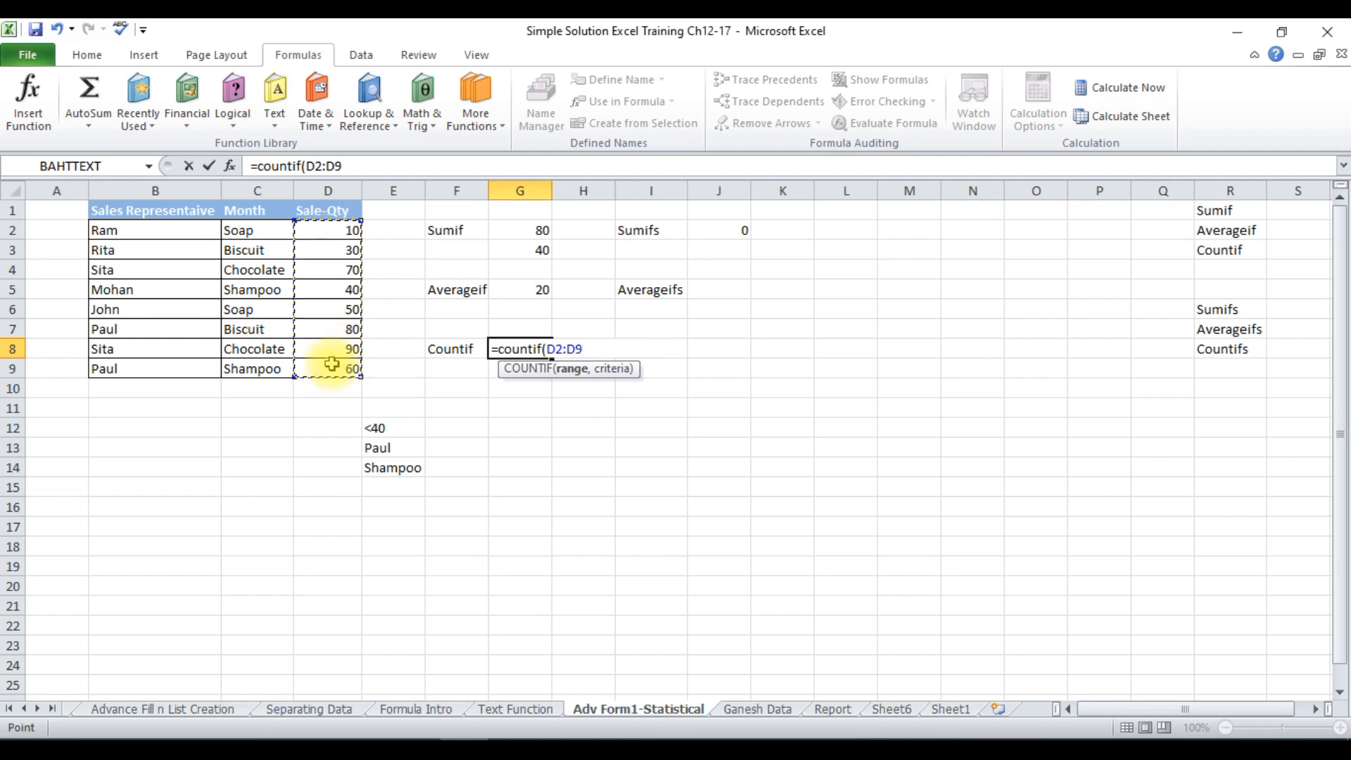
text(,)
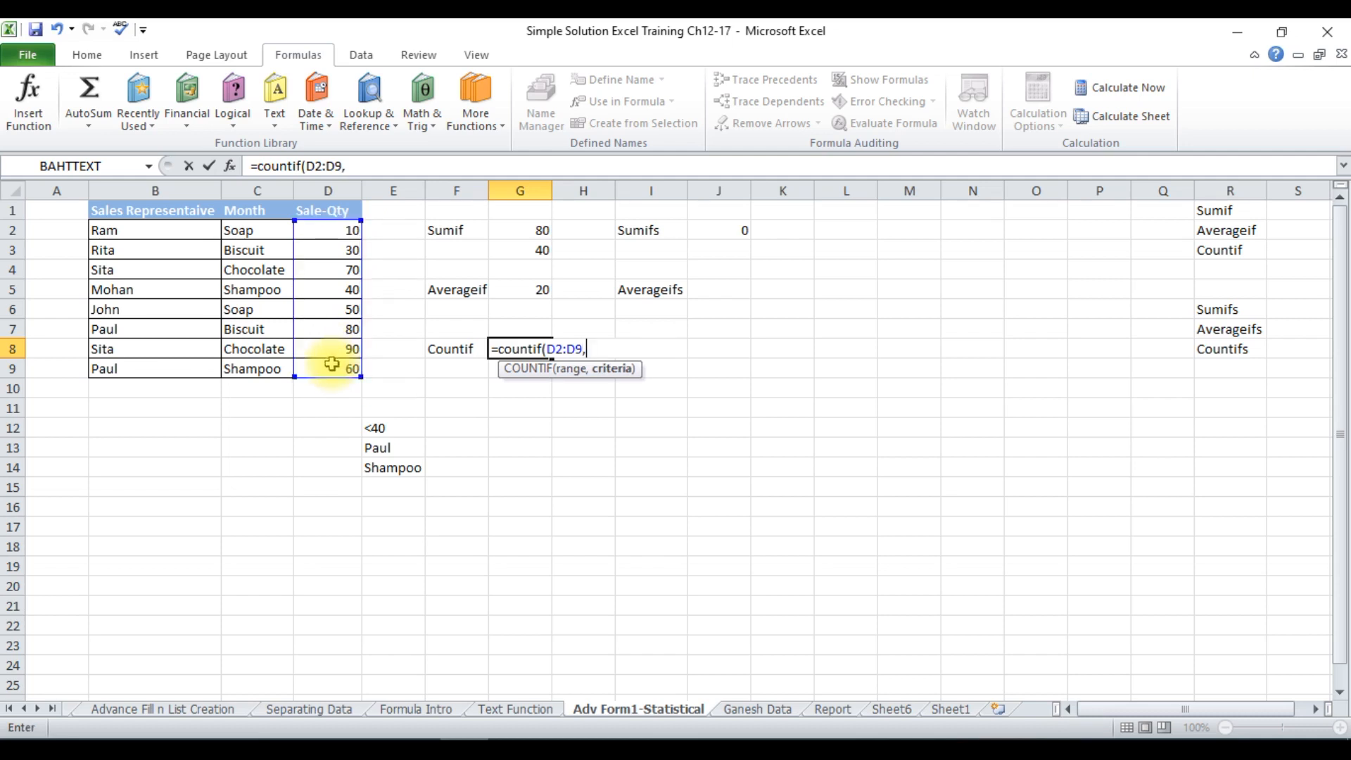
click(380, 431)
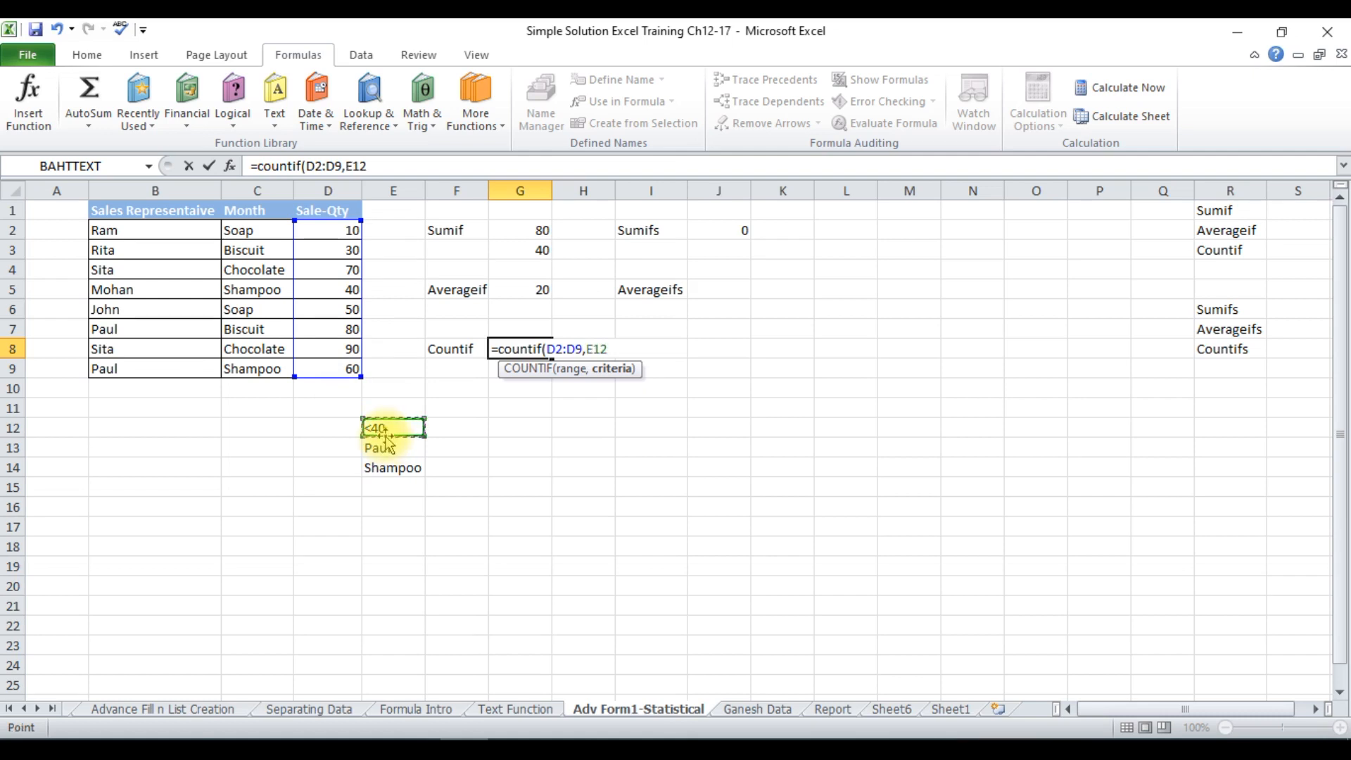
text())
key(Return)
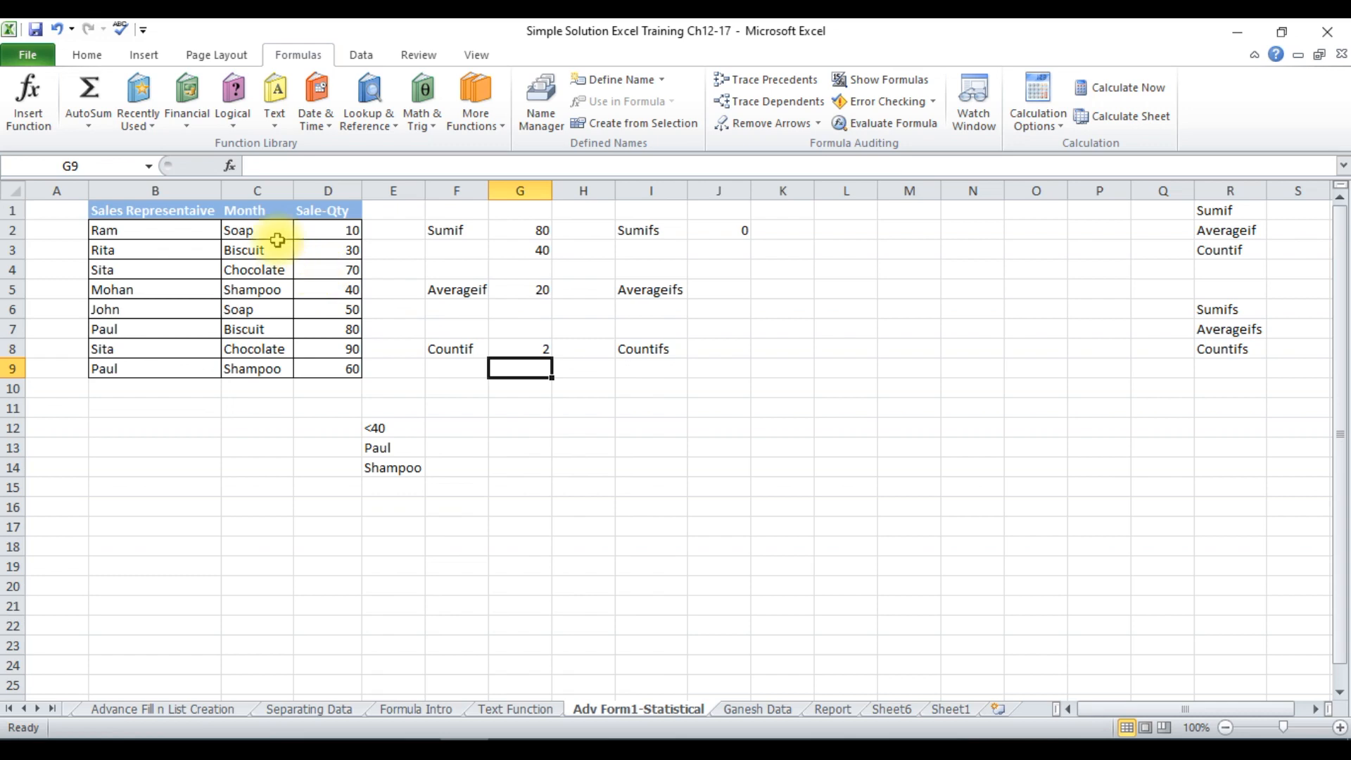
click(522, 348)
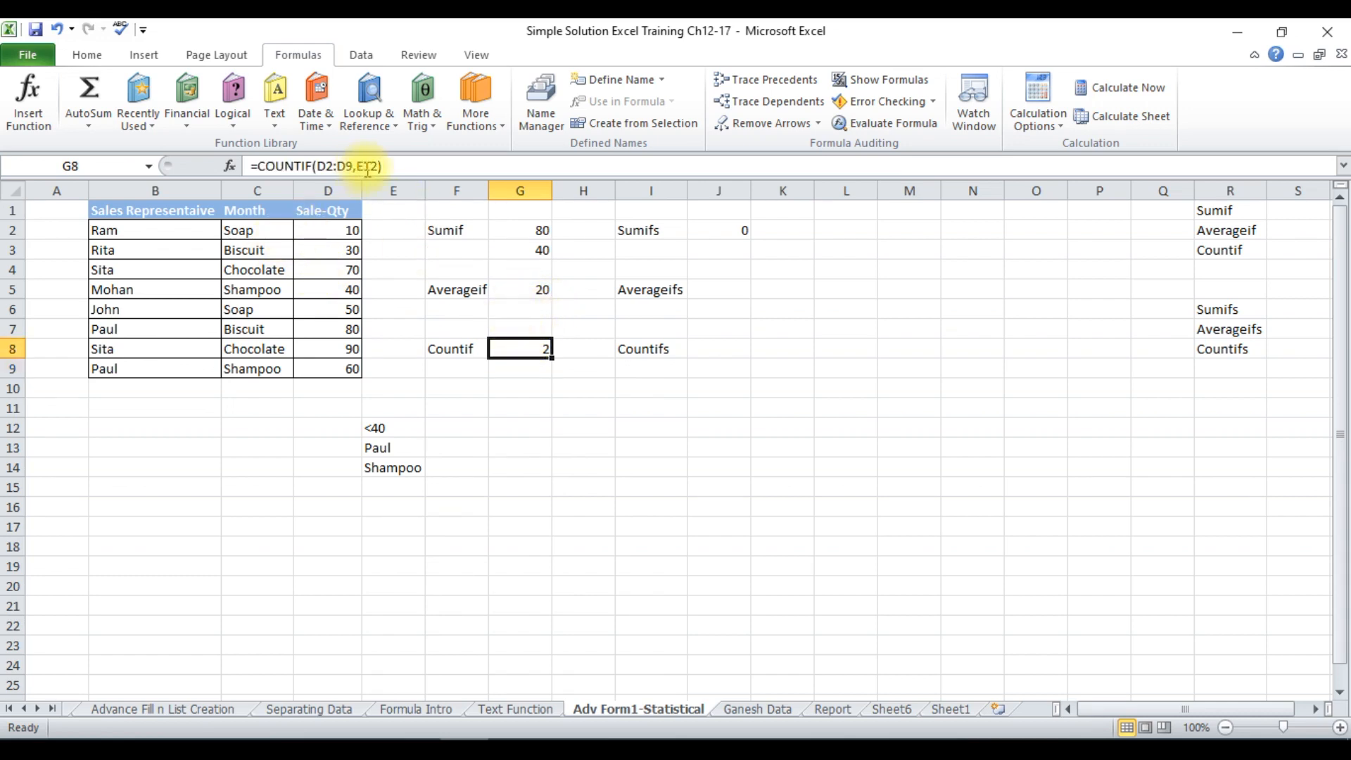
Enter =COUNTIF(B2:B9,E13) in cell G9 to count the representative named in E13, and check the matching rows in column B.
click(518, 367)
text(=count)
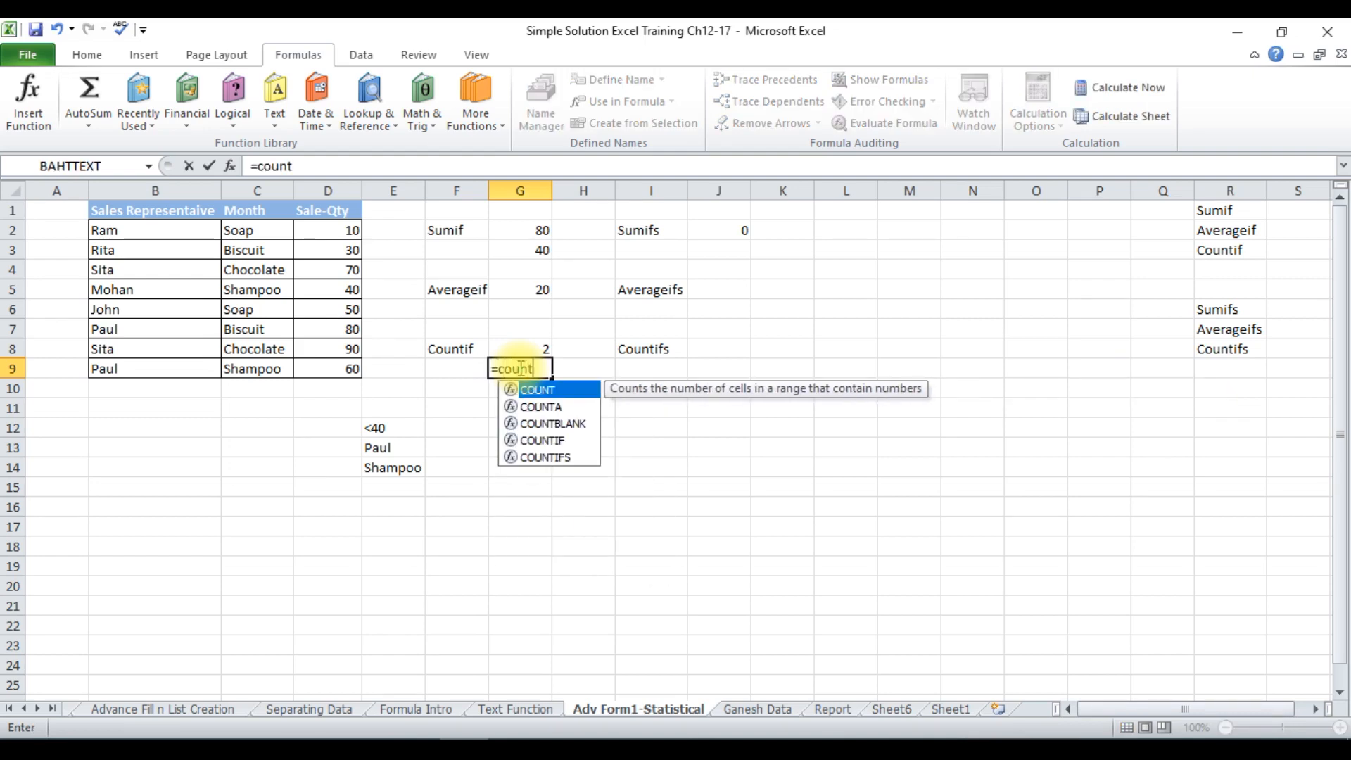
text(if()
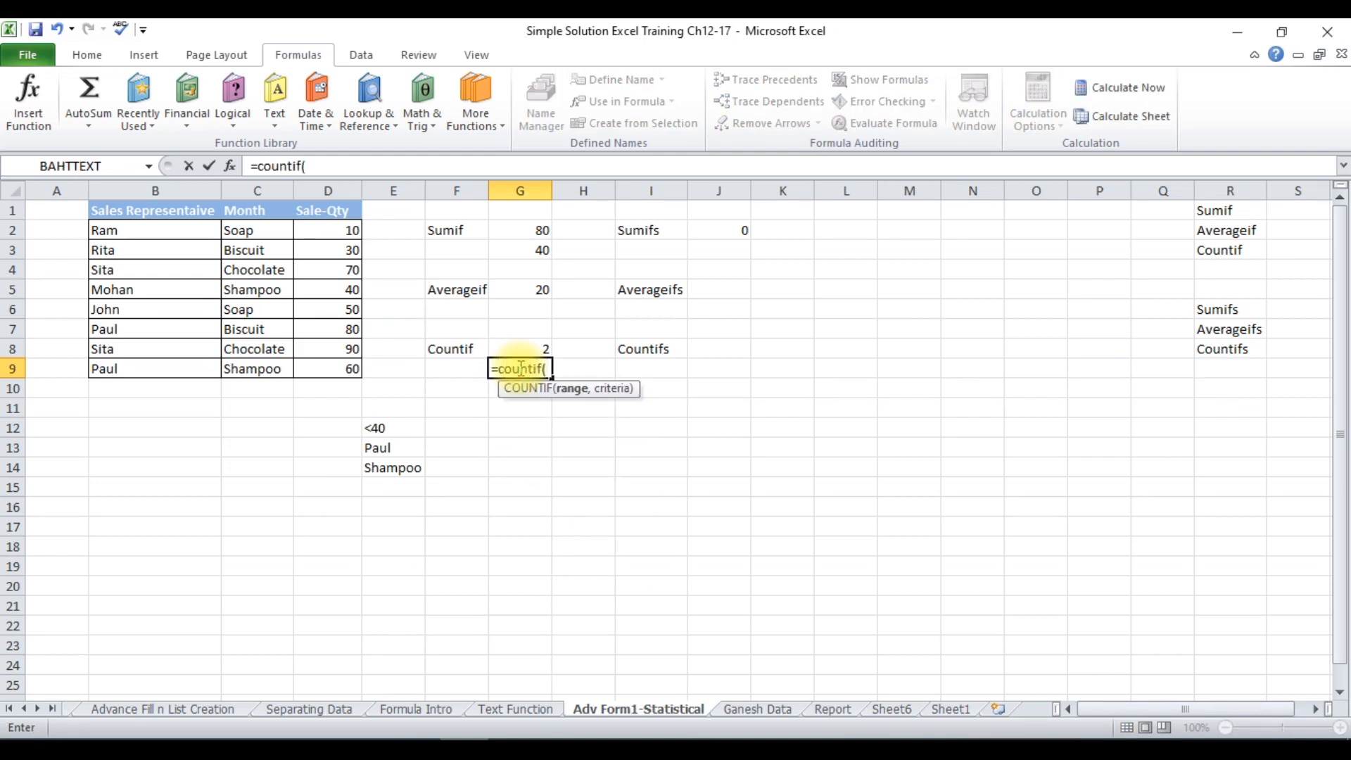
click(155, 234)
drag(155, 233, 165, 375)
text(,)
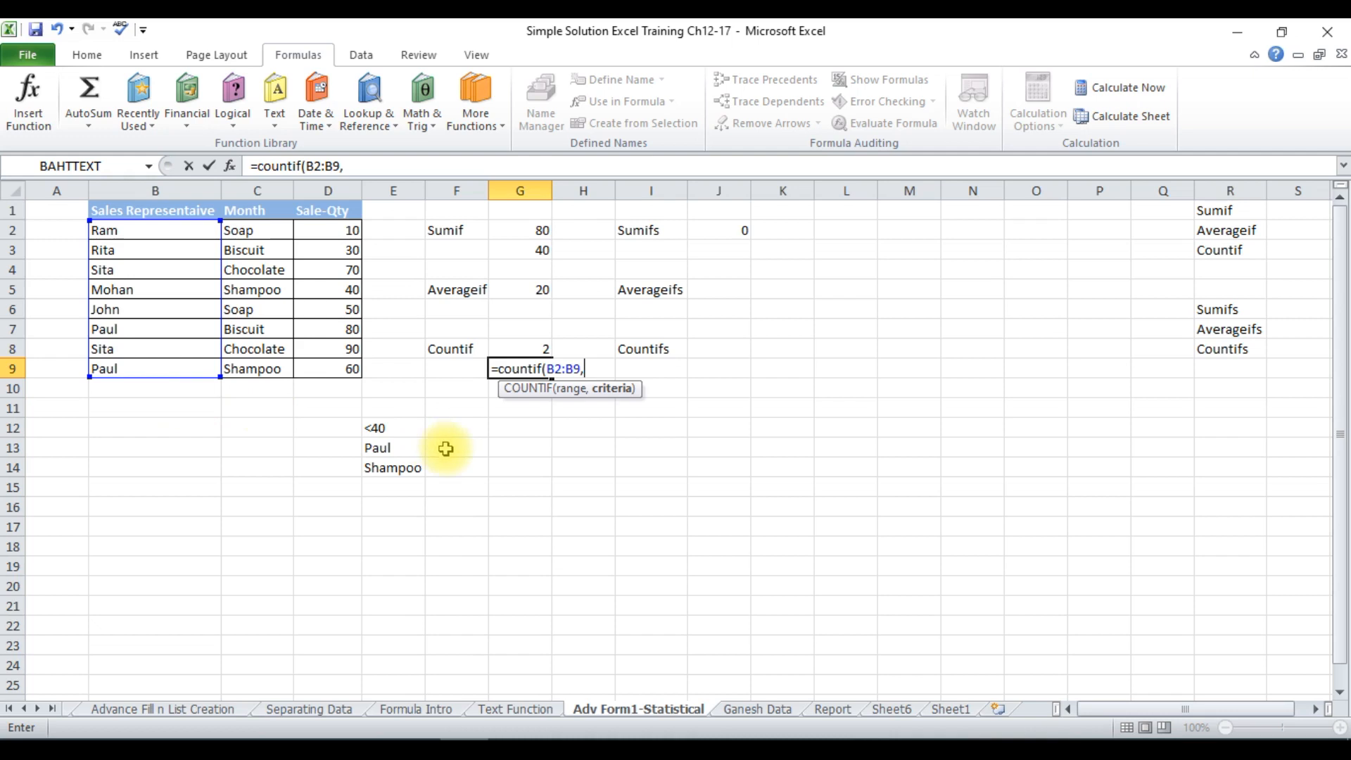
click(410, 448)
text())
key(Return)
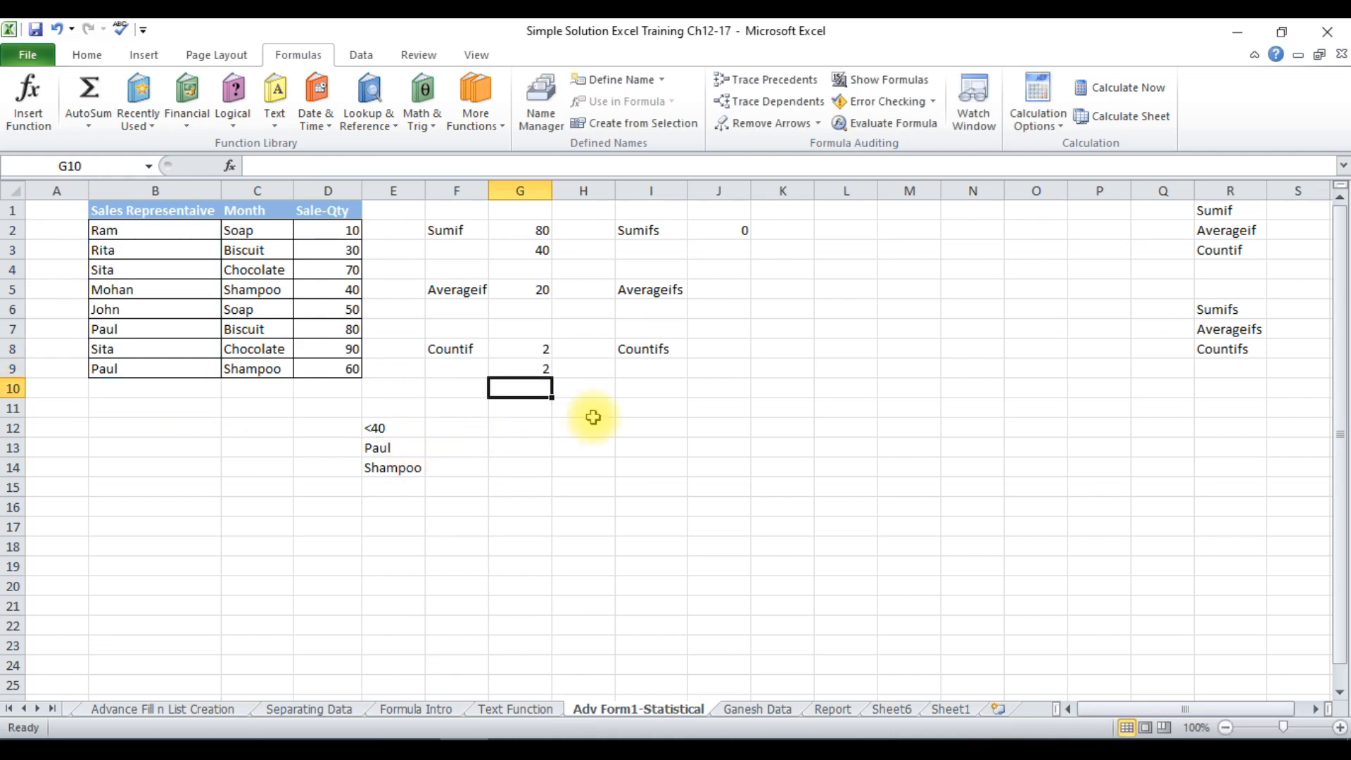
click(542, 370)
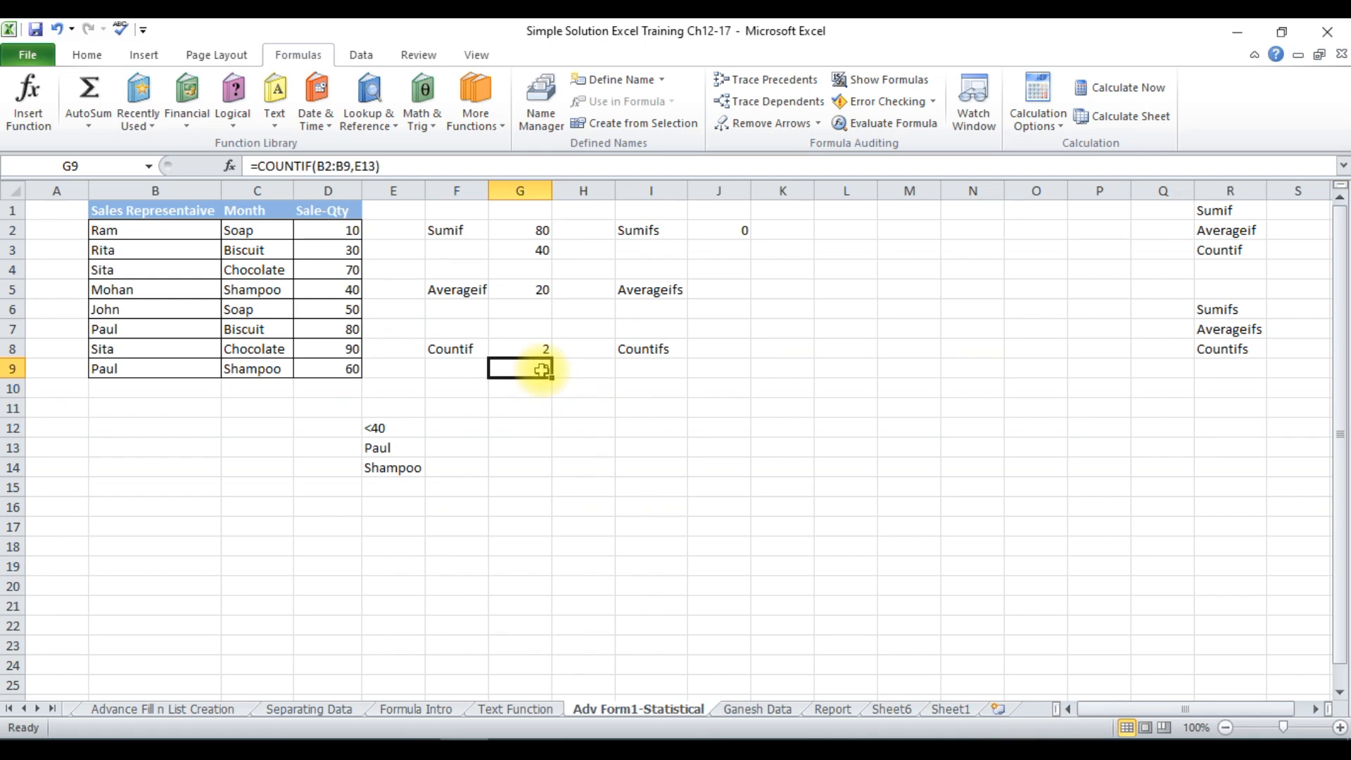
click(137, 367)
click(123, 331)
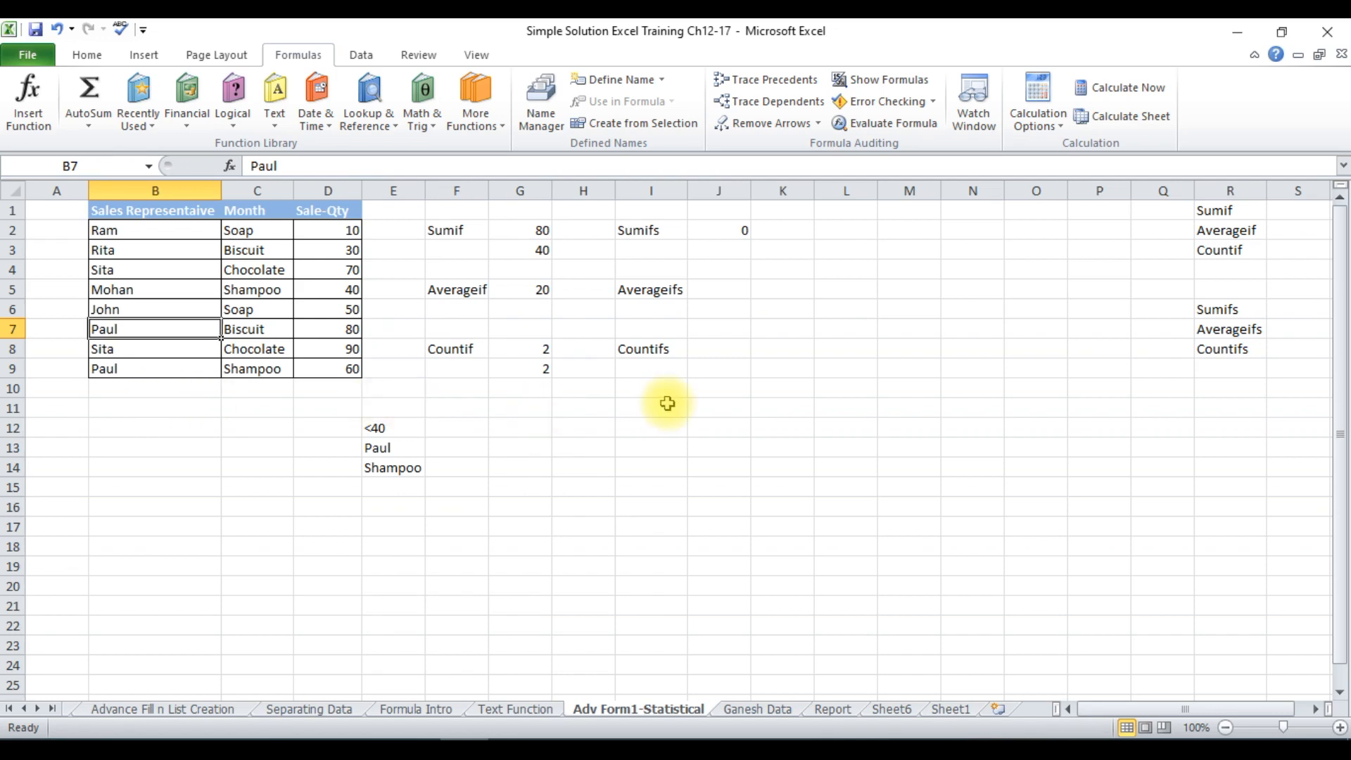
Start a replacement SUMIFS formula in cell J2 with sum range D2:D9, first criteria range B2:B9 and criterion E13.
click(719, 233)
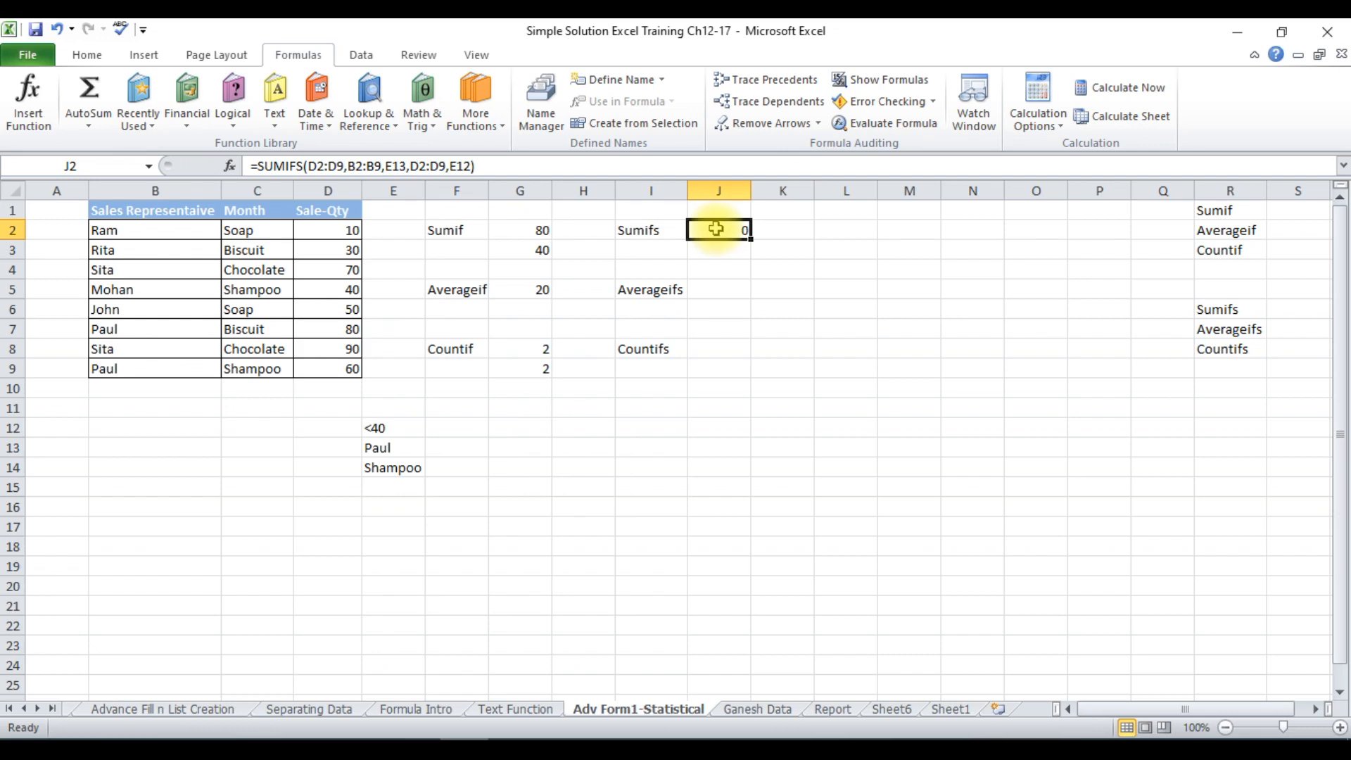
text(=)
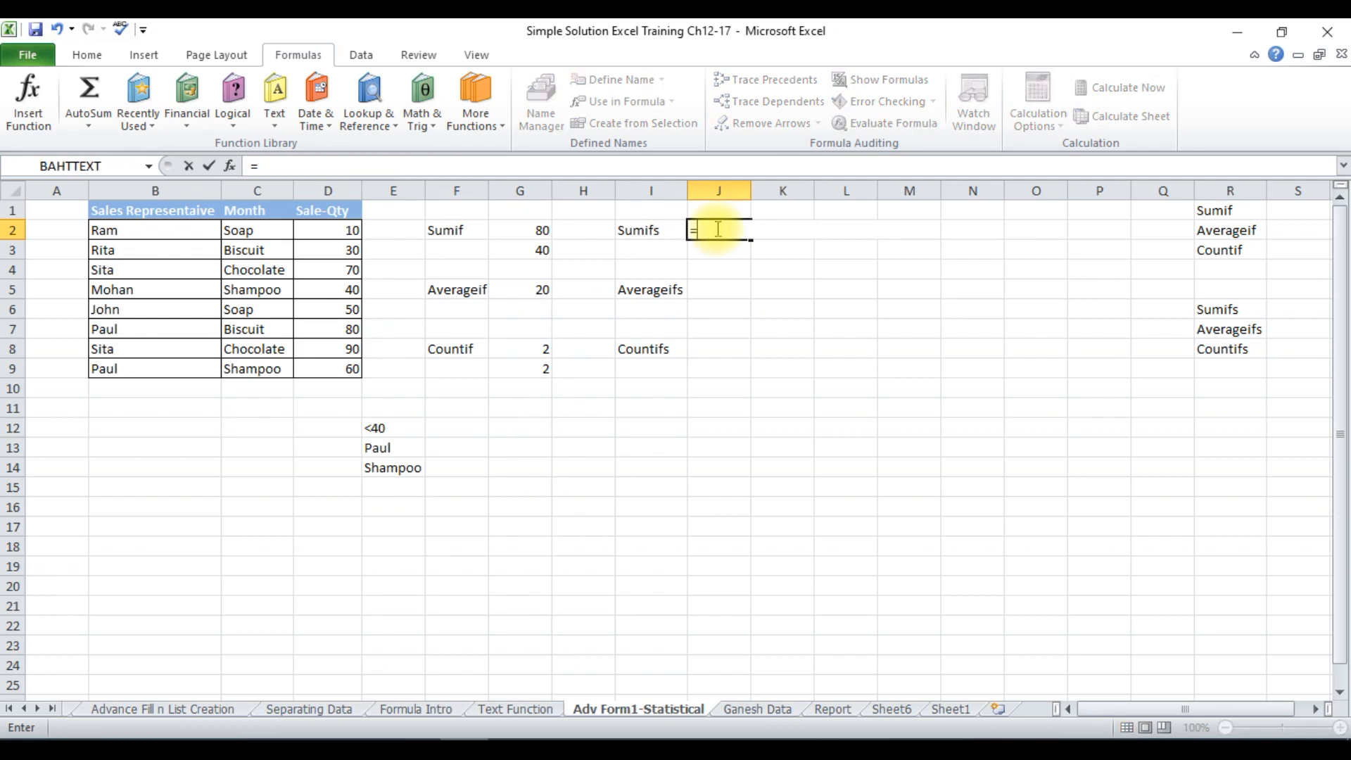
text(sum)
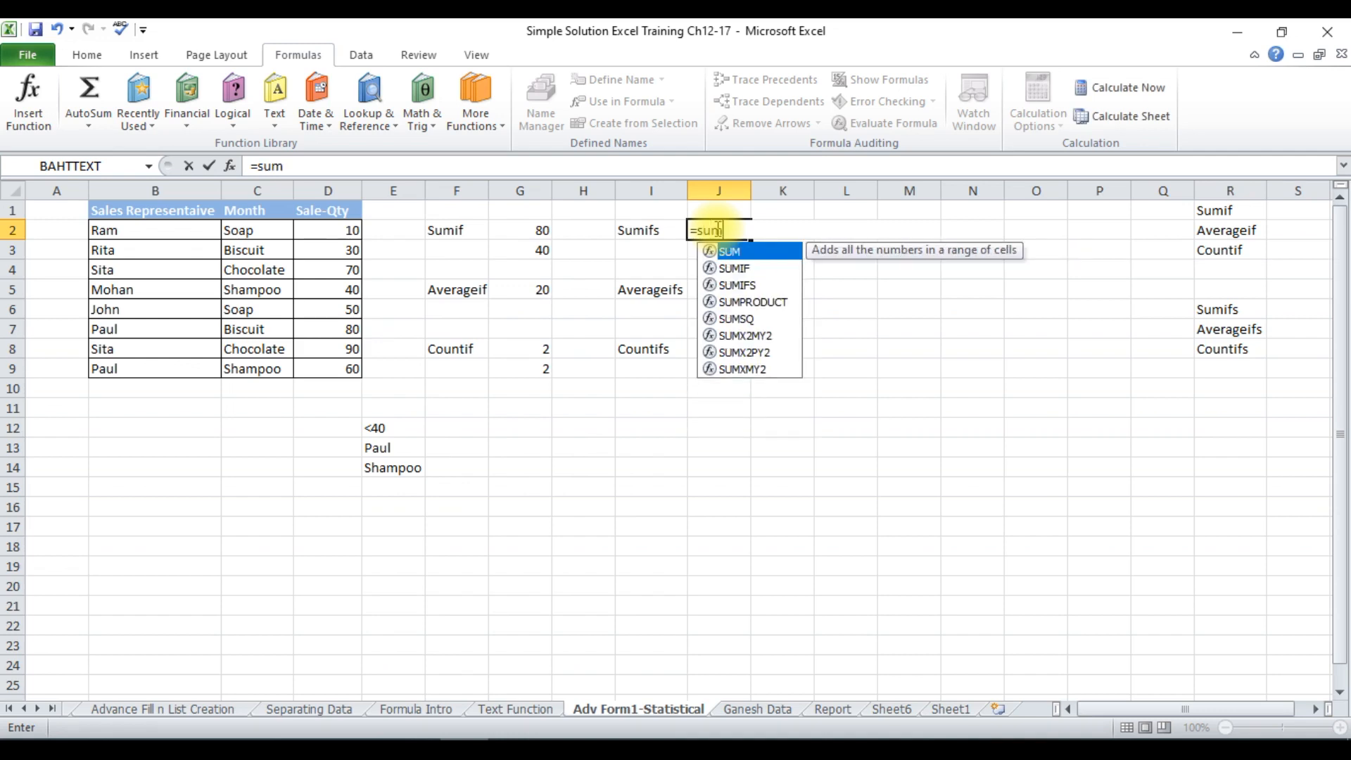
text(ifs)
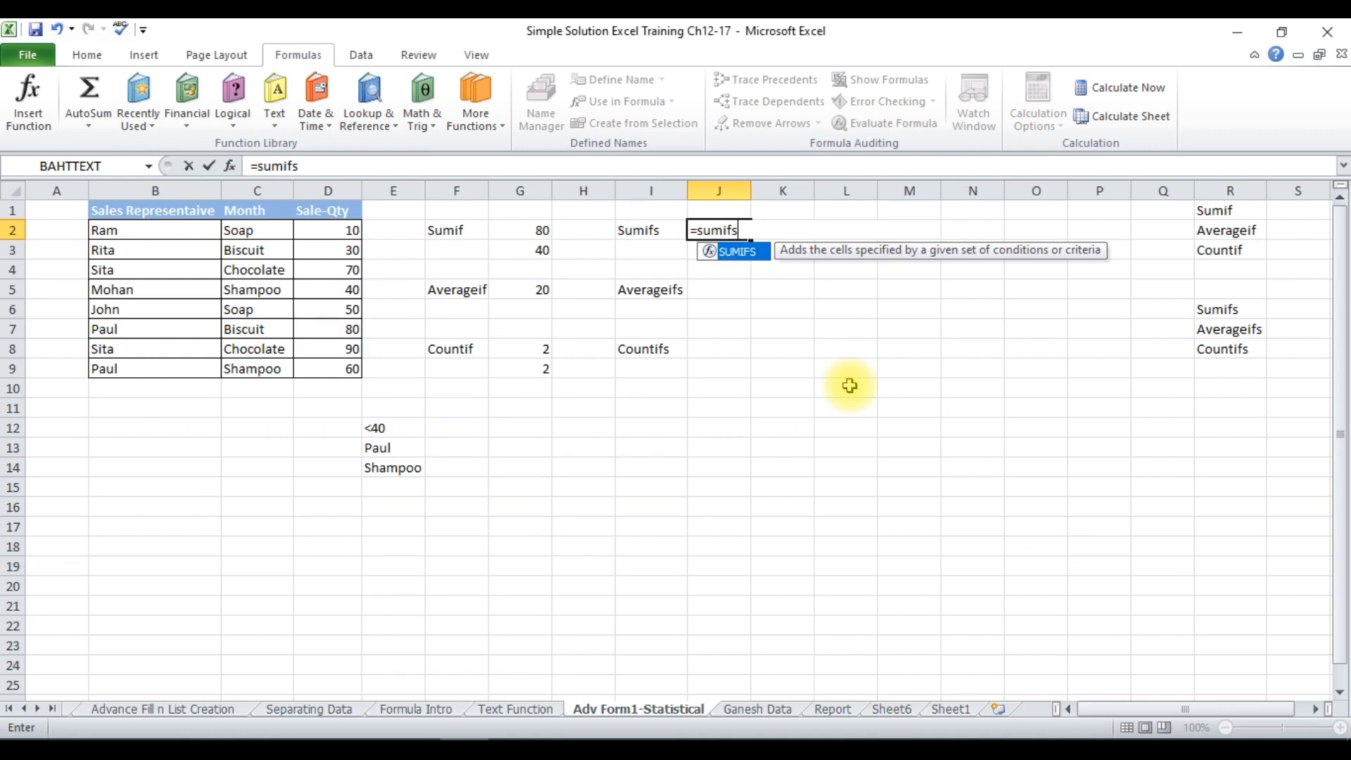
text(()
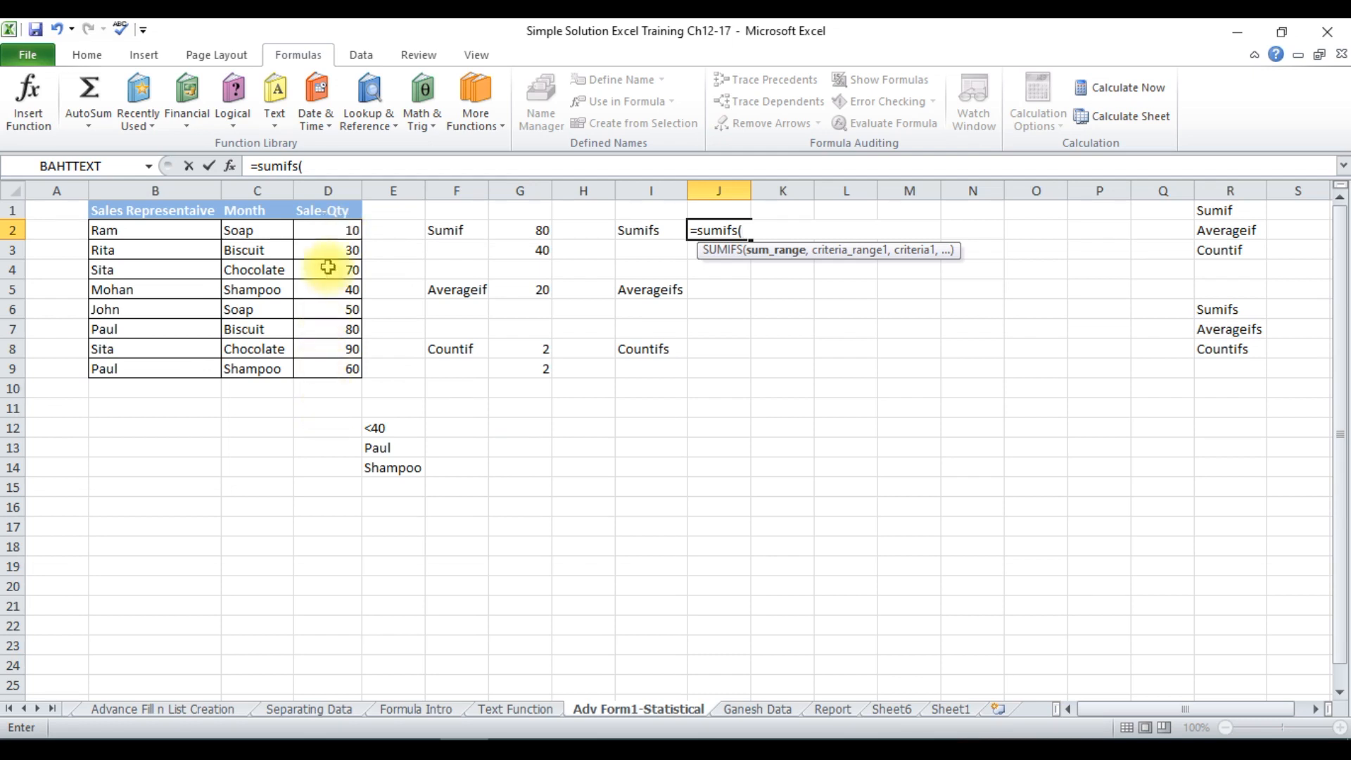
drag(328, 237, 342, 373)
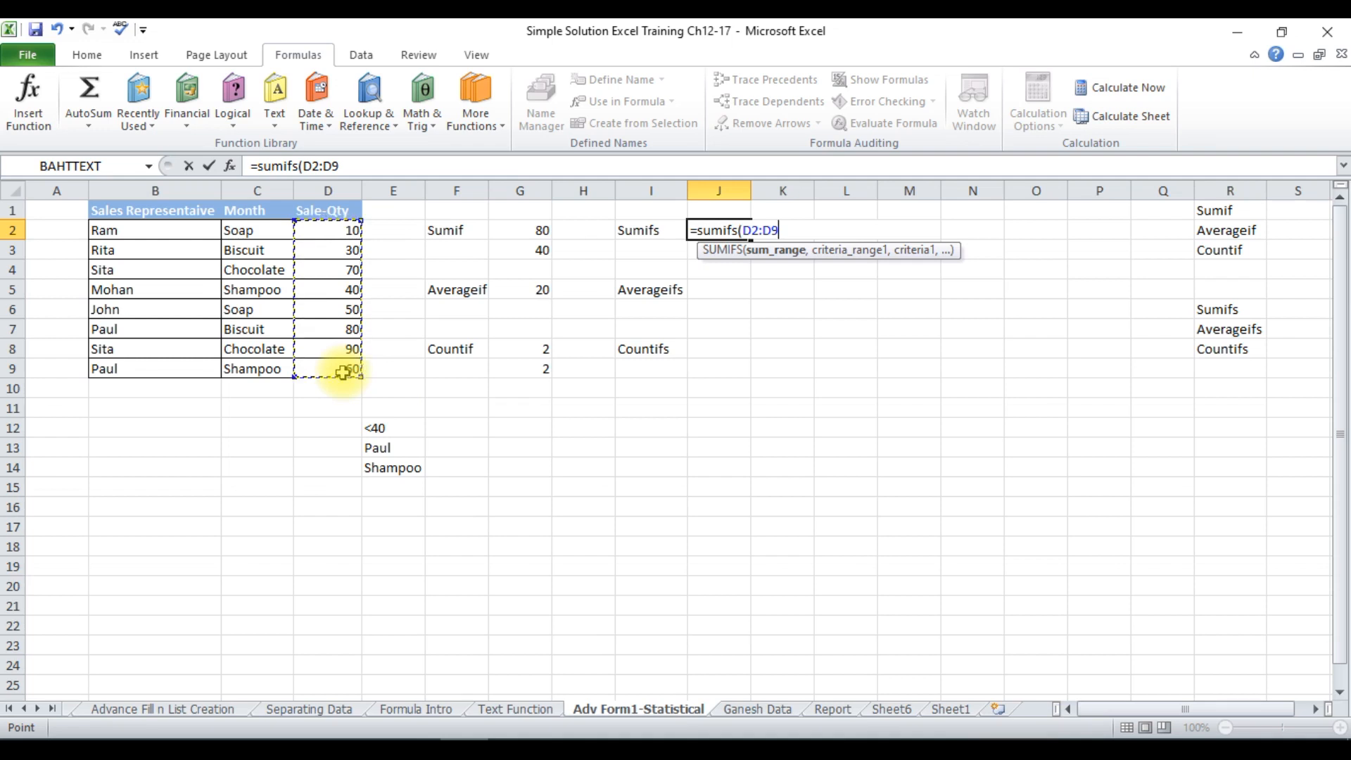
text(,)
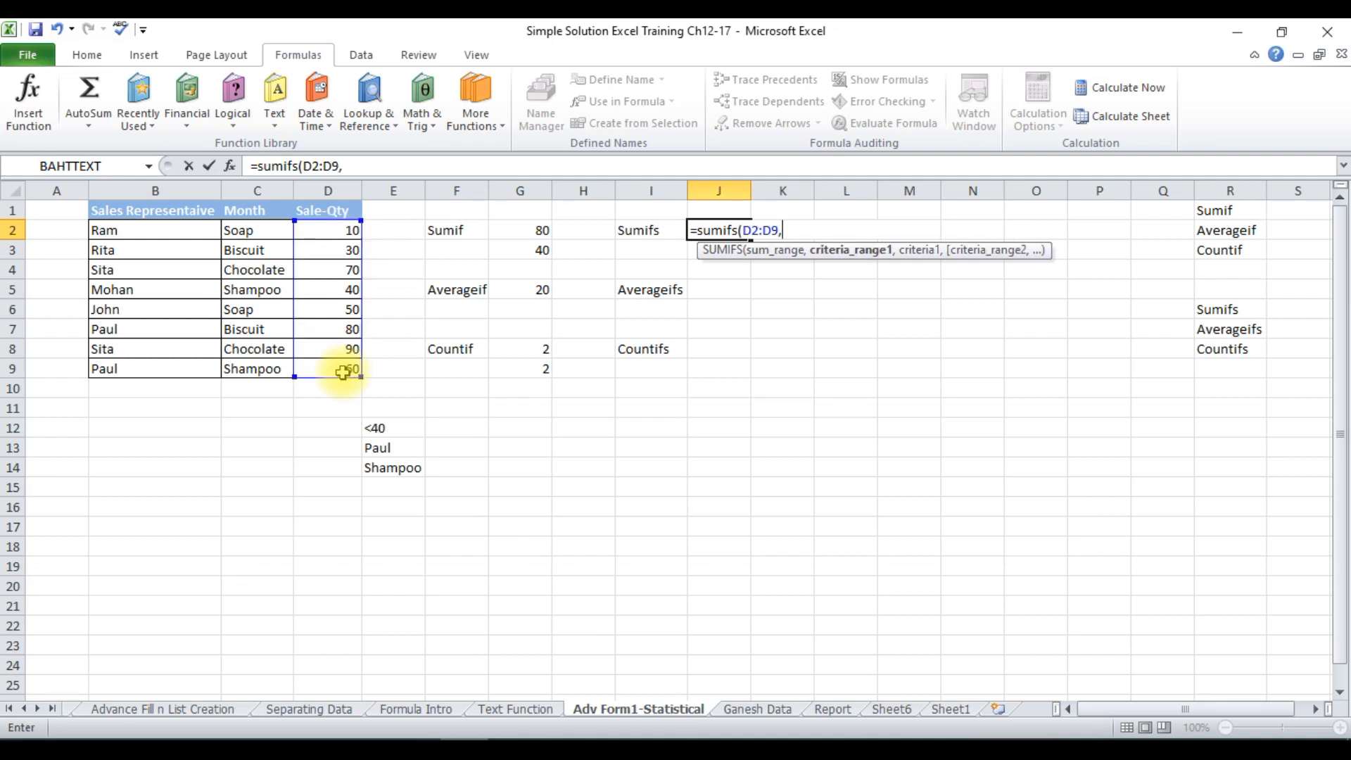
drag(121, 226, 156, 369)
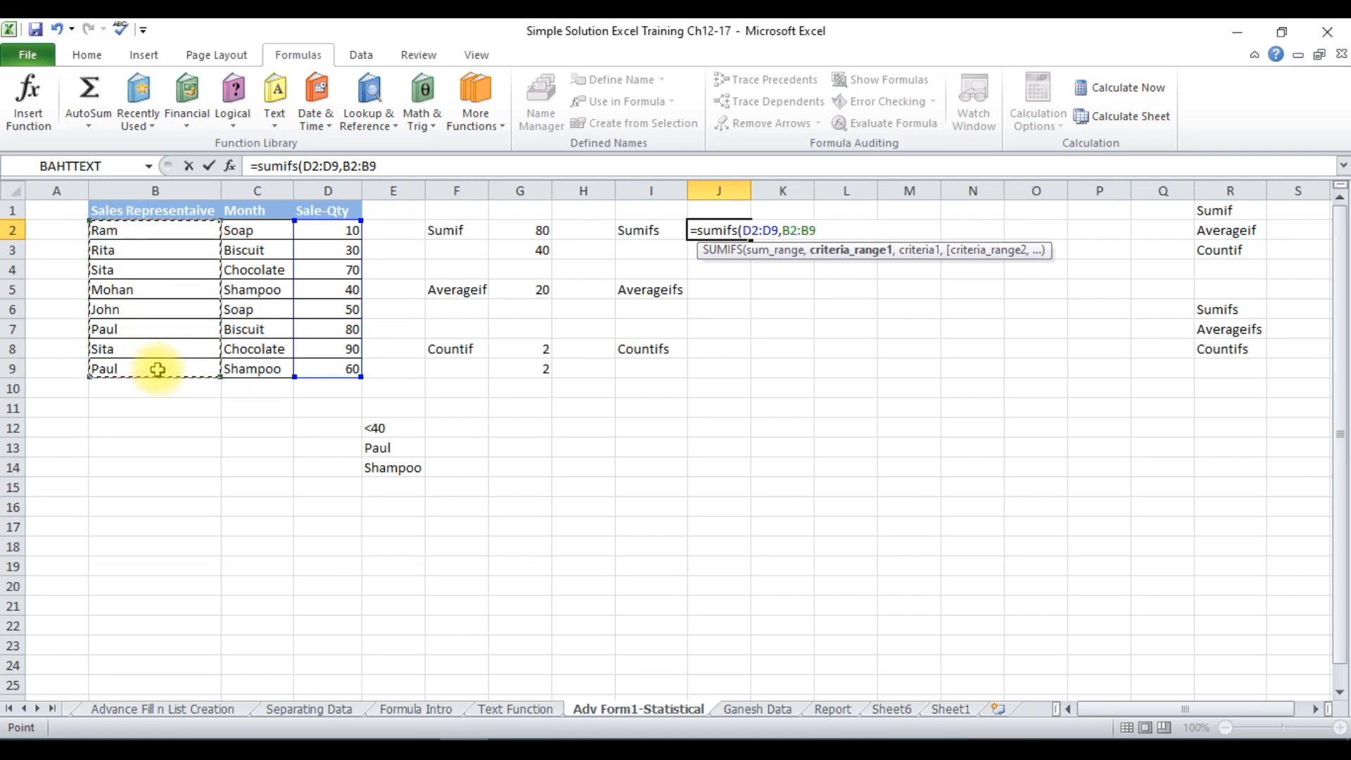
text(,)
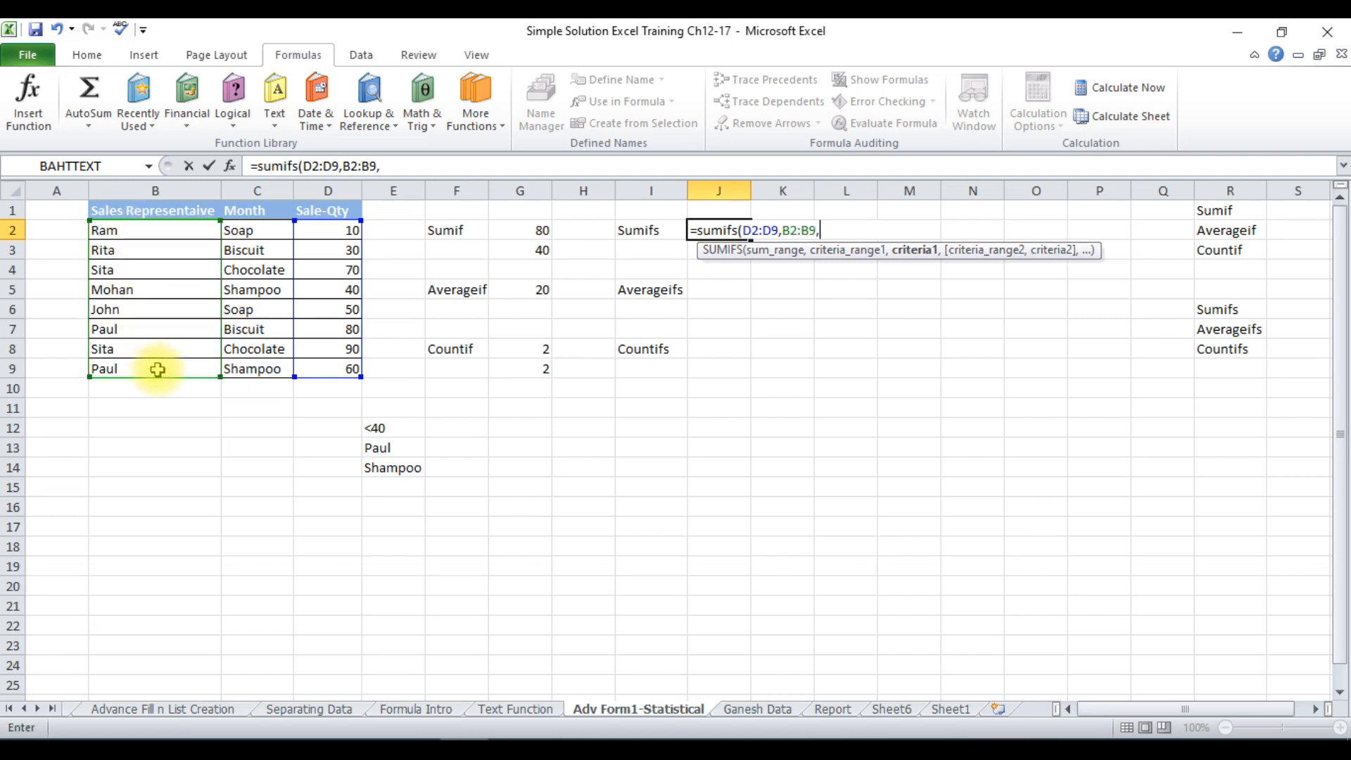
click(408, 447)
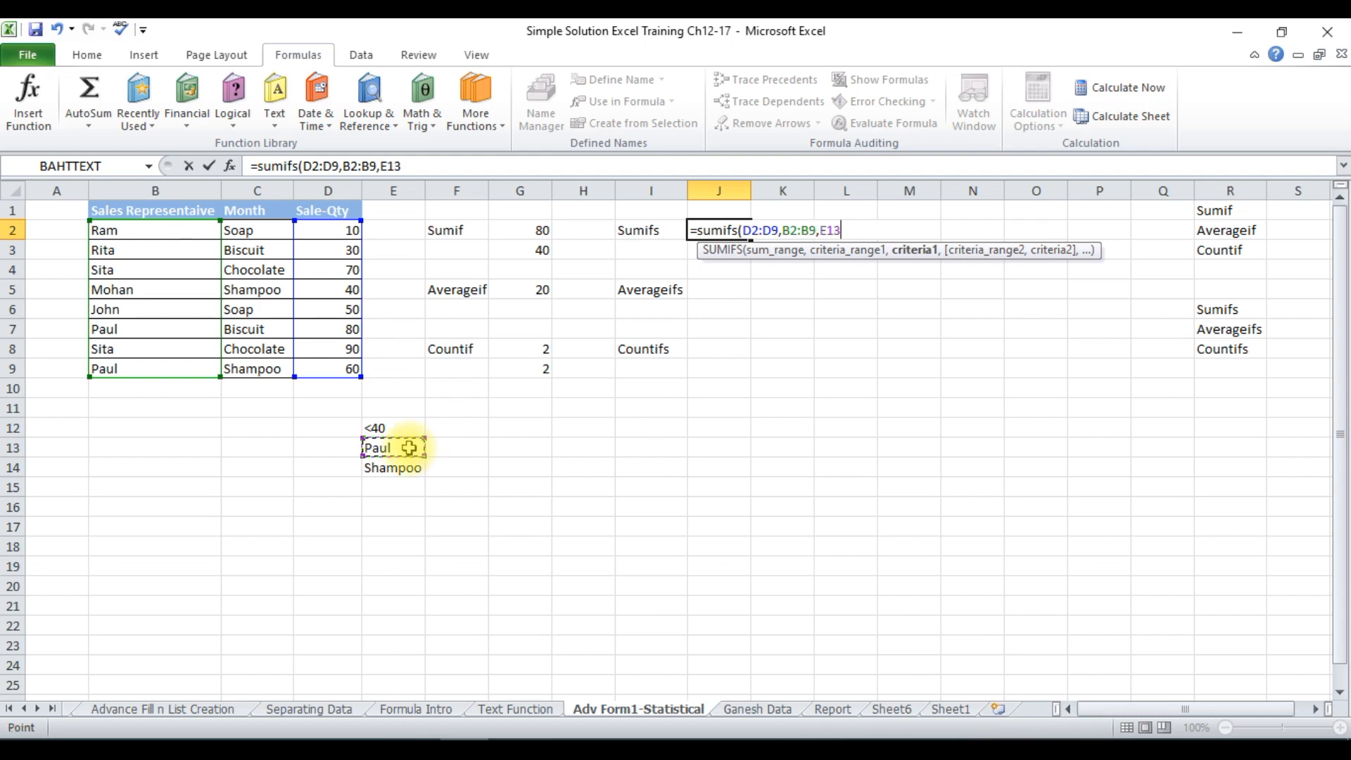
text(,)
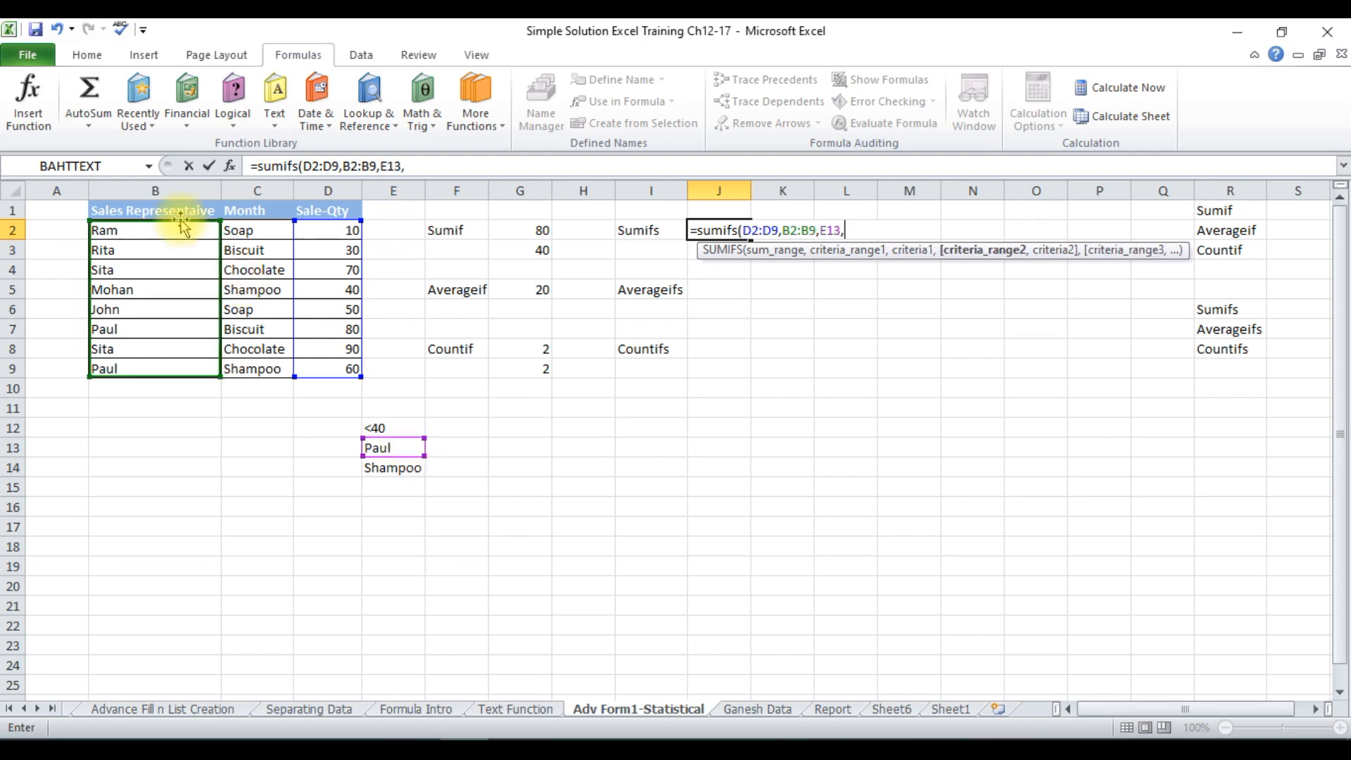
Complete the SUMIFS formula in J2 with second criteria range C2:C9 and criterion E14, and check it against the matching product row.
click(241, 230)
drag(241, 230, 257, 358)
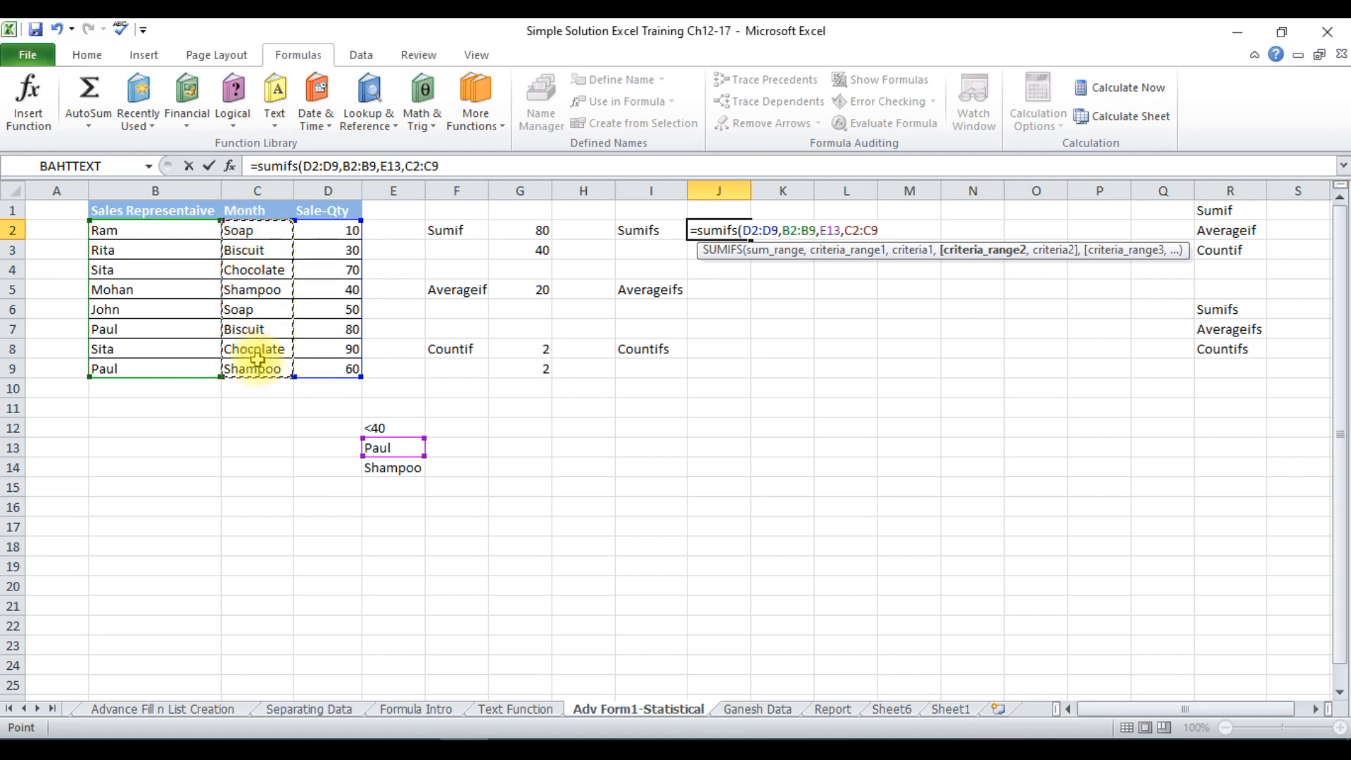
text(,)
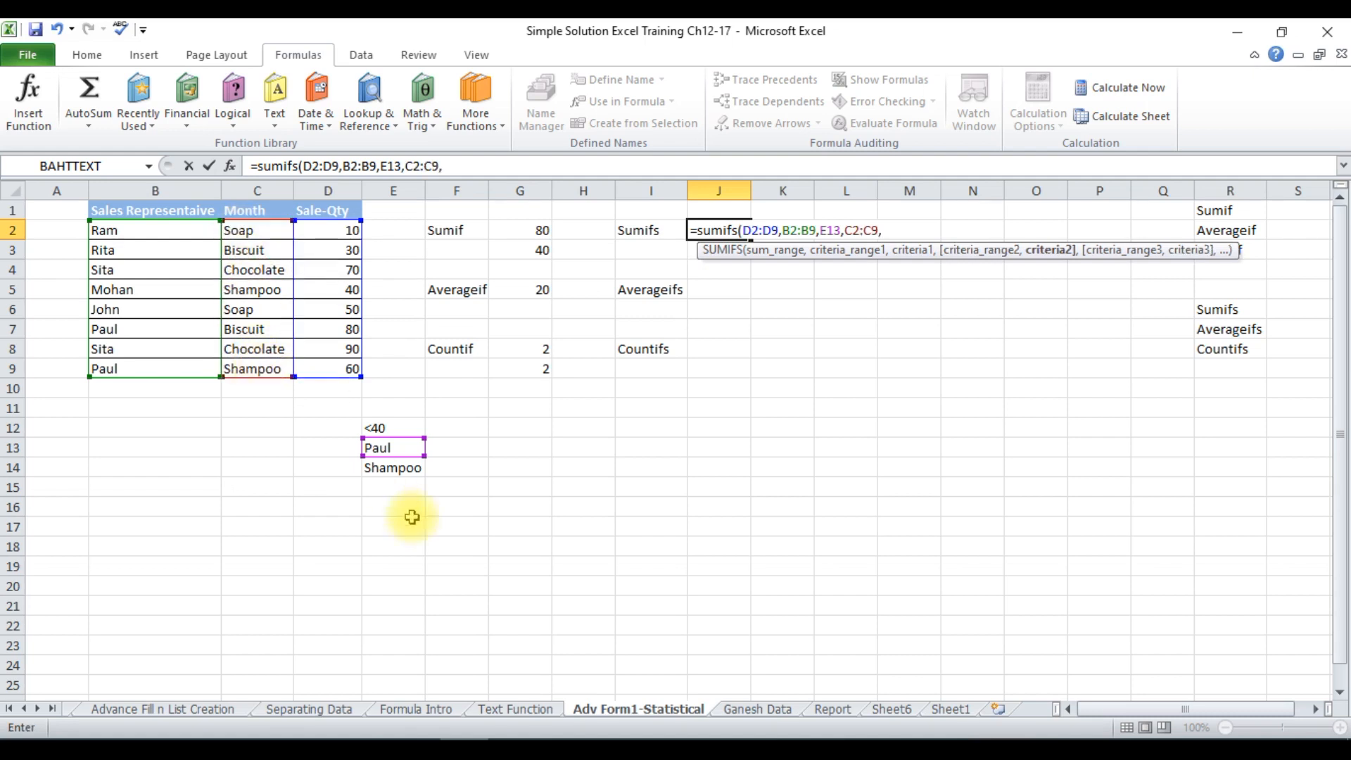
click(399, 470)
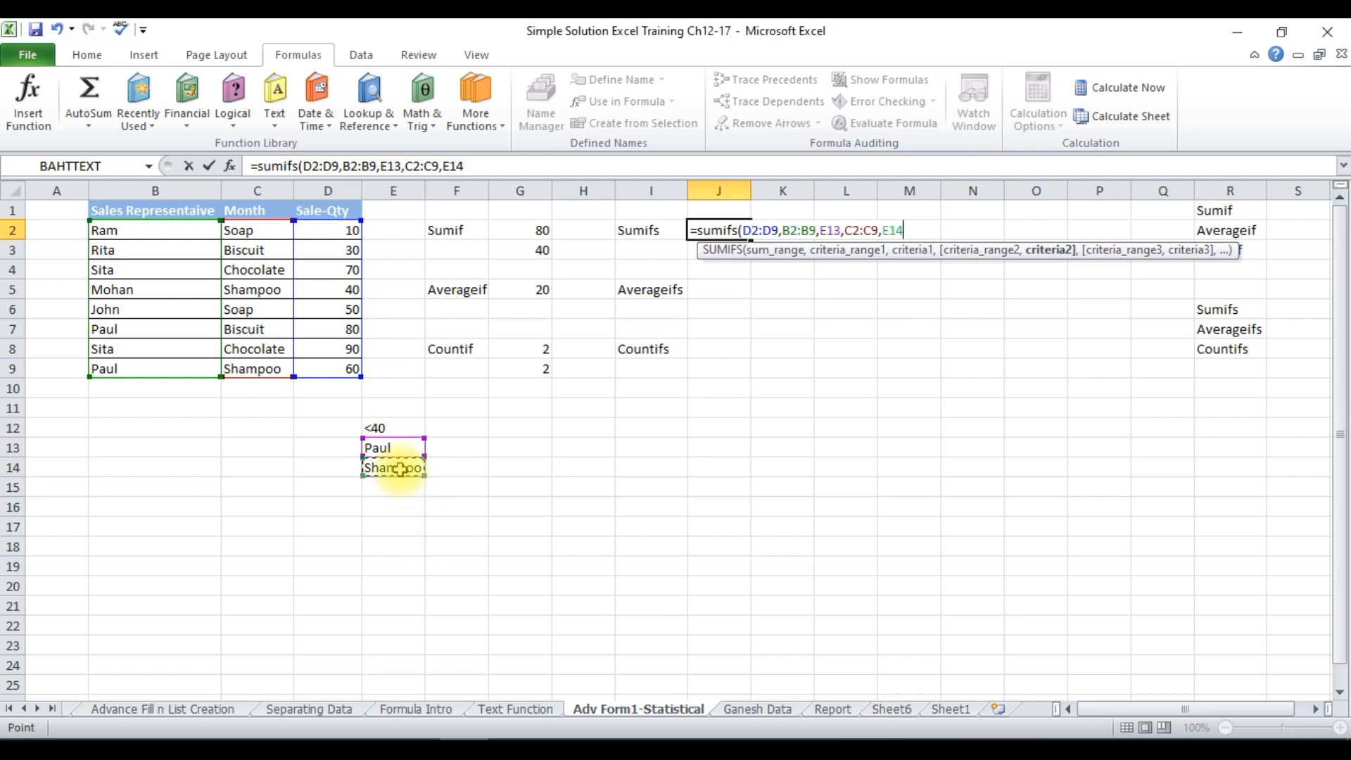
text())
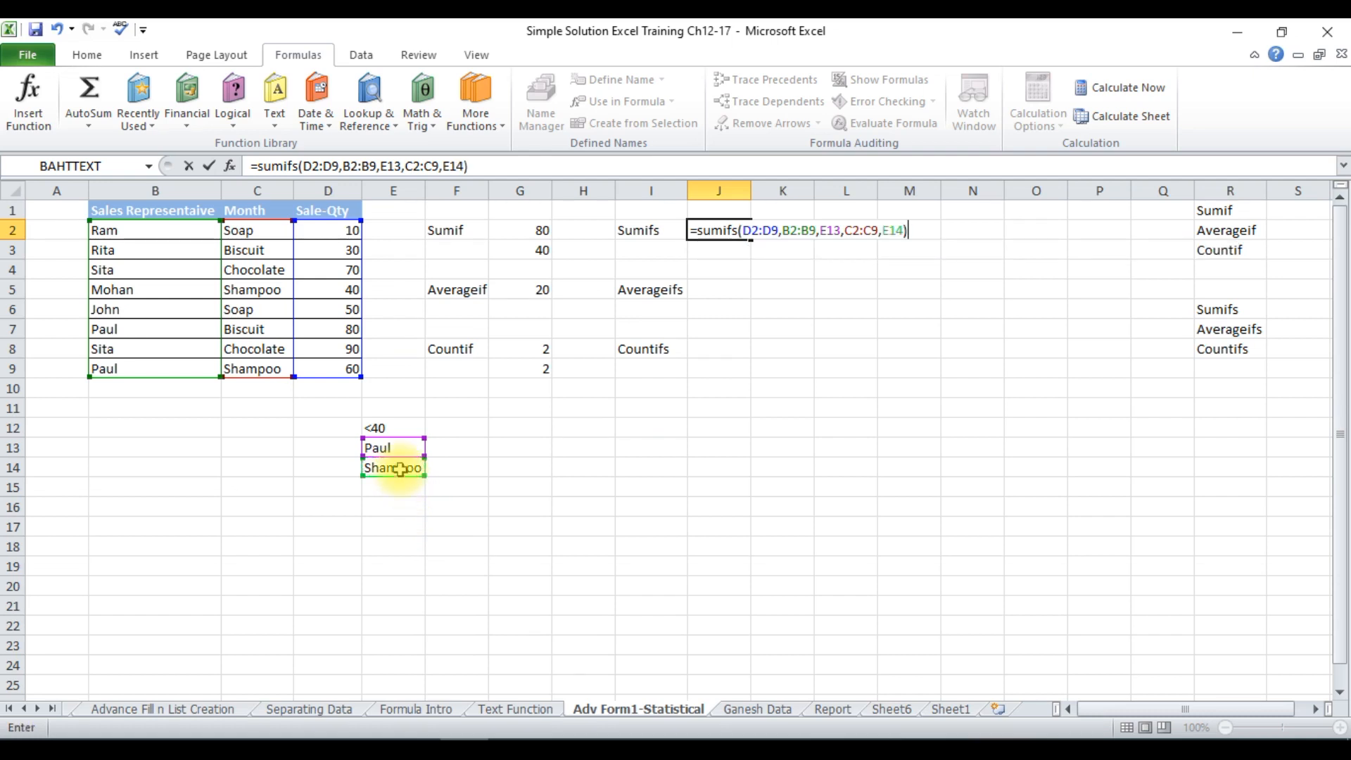
key(Return)
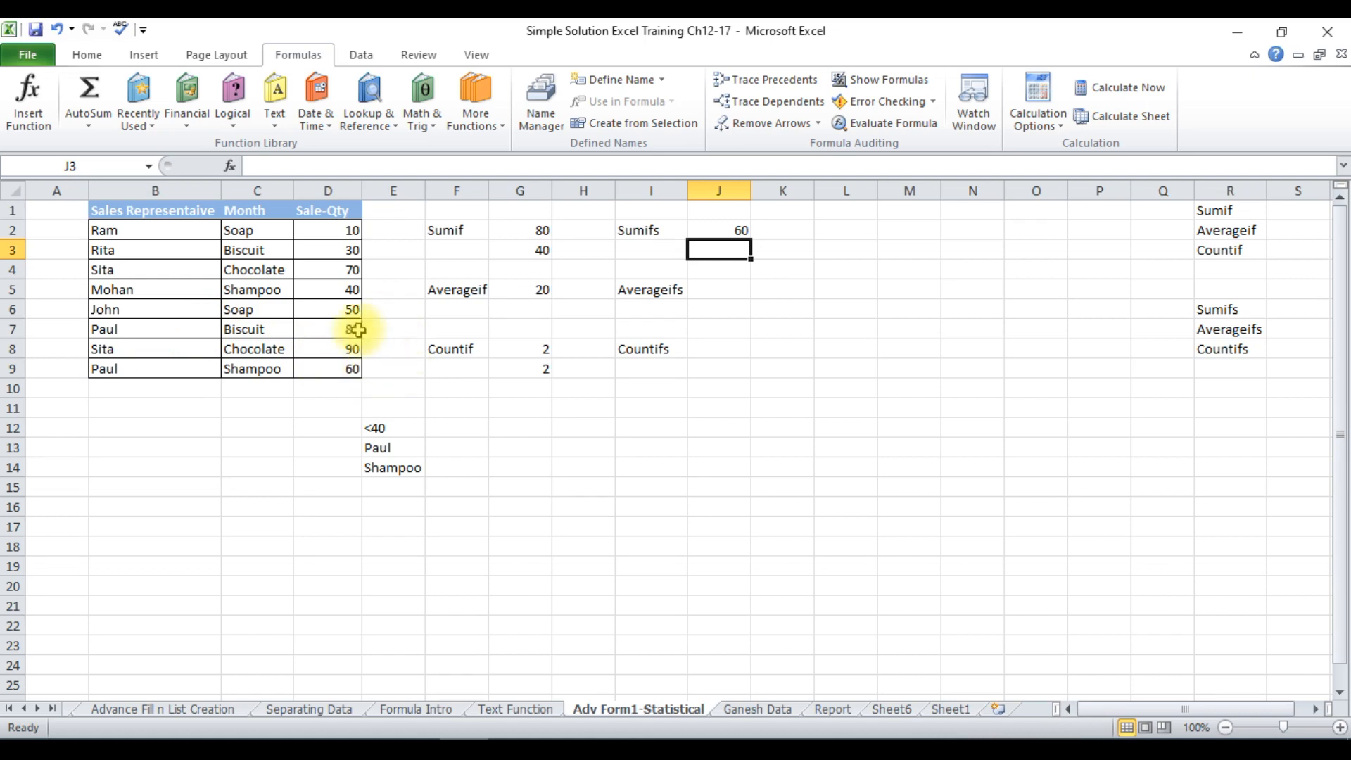
click(269, 371)
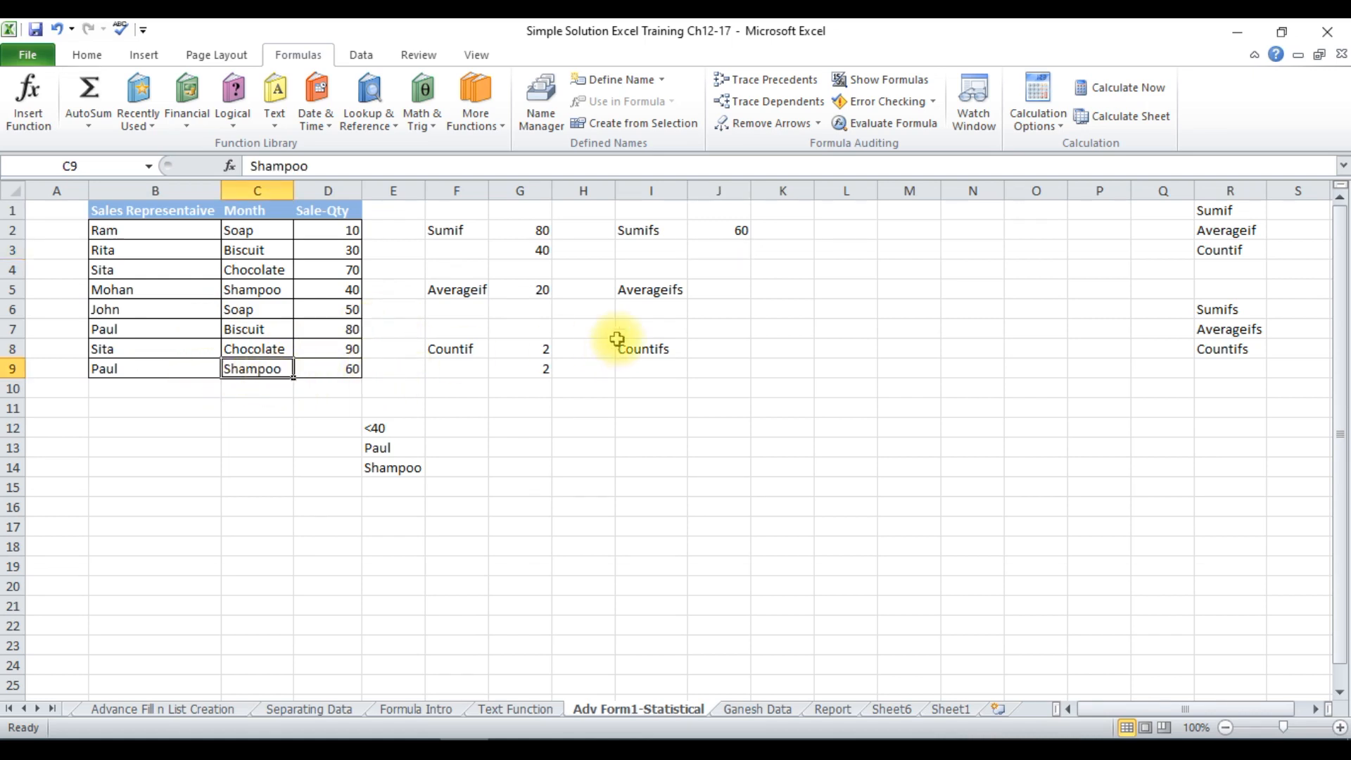
click(738, 226)
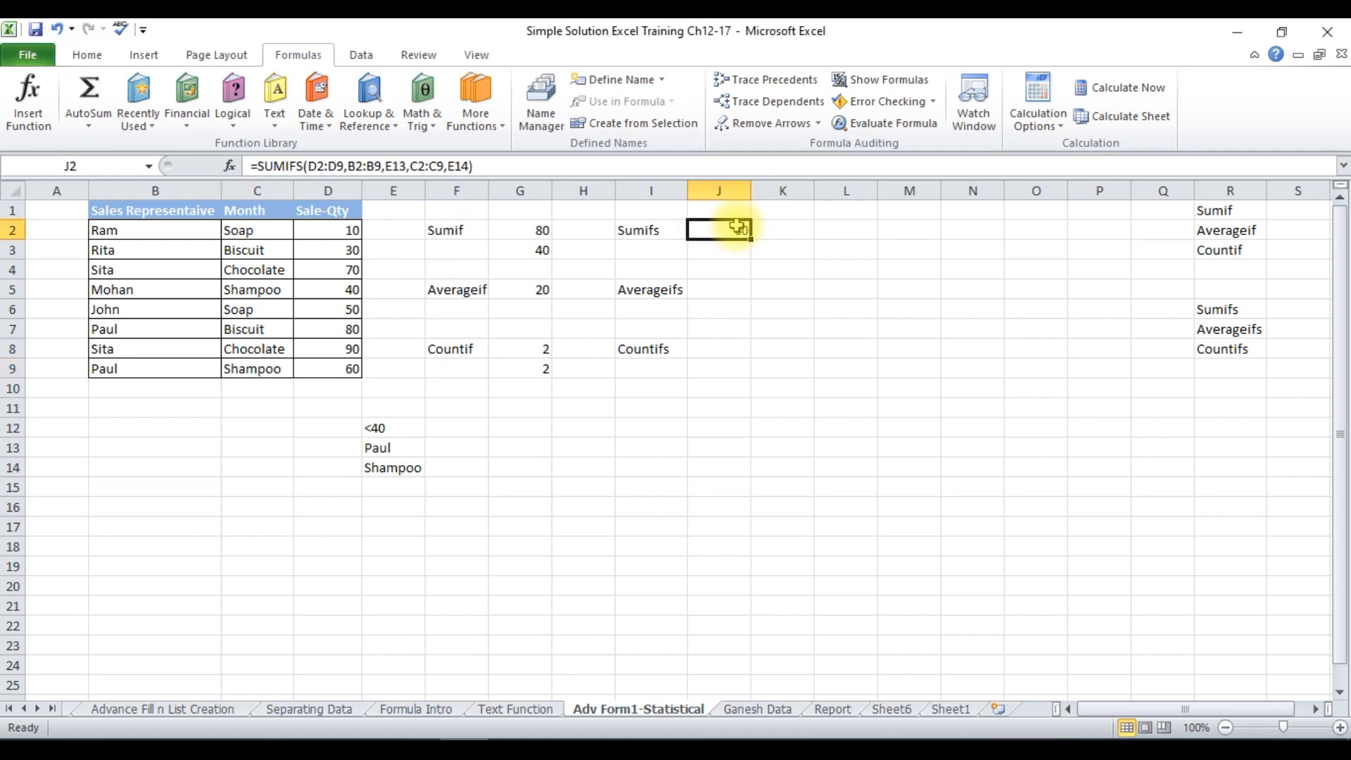
Start an AVERAGEIFS formula in cell J5 with average range D2:D9, first criteria range D2:D9 and criterion E12.
click(720, 287)
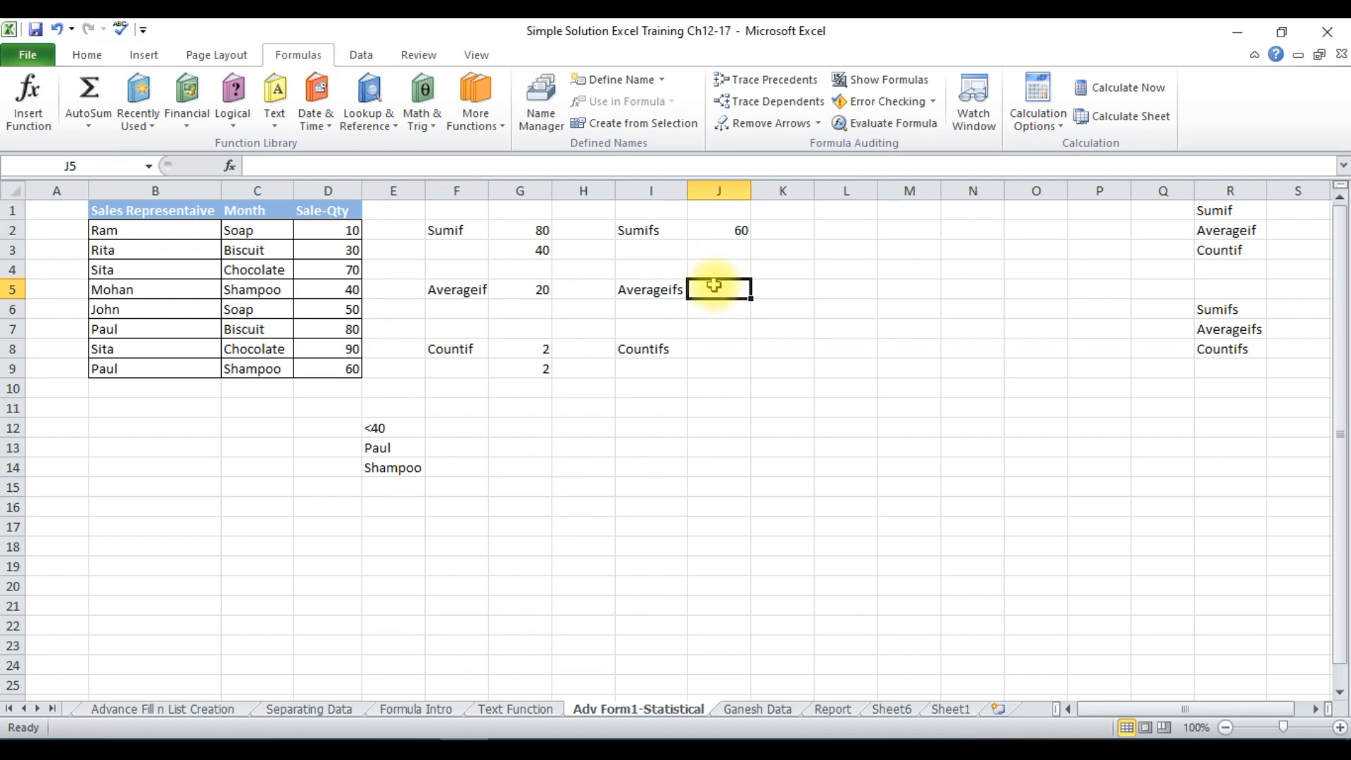
text(=)
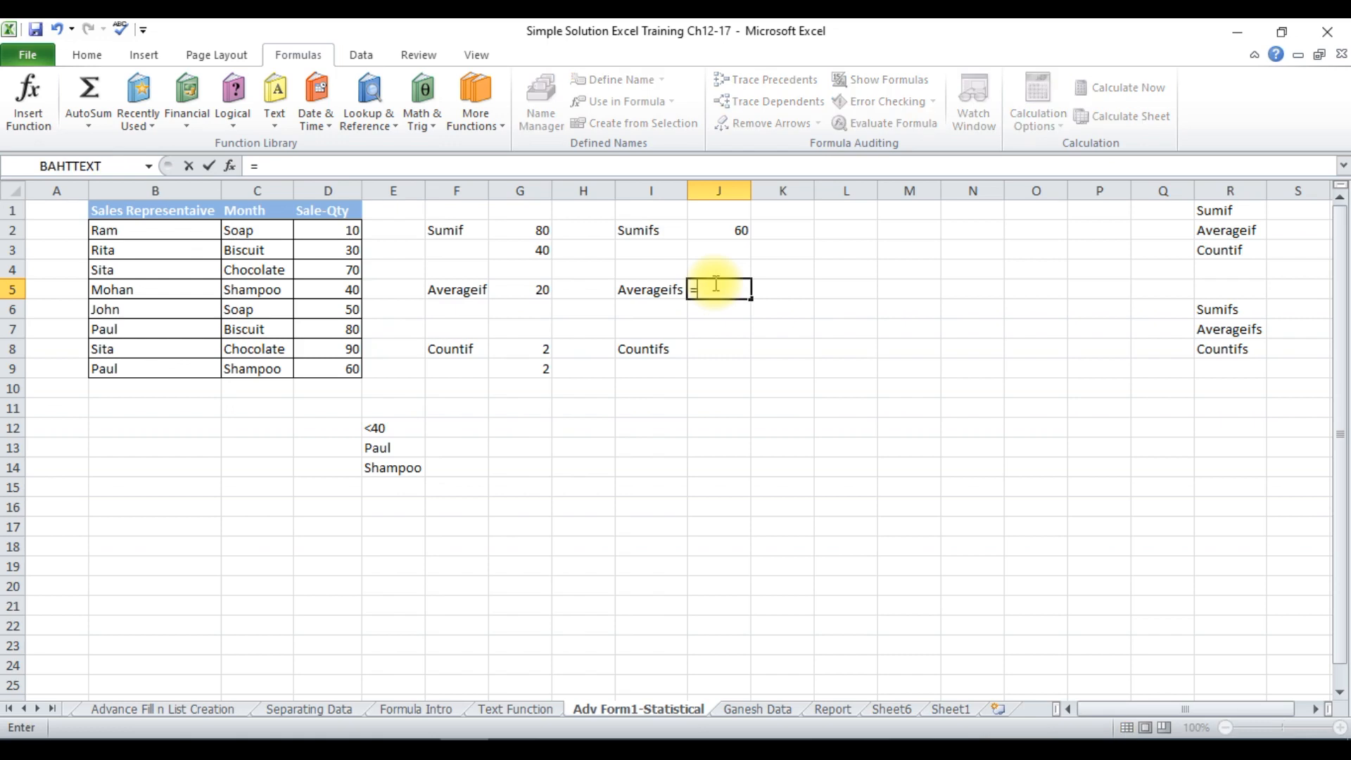
text(average)
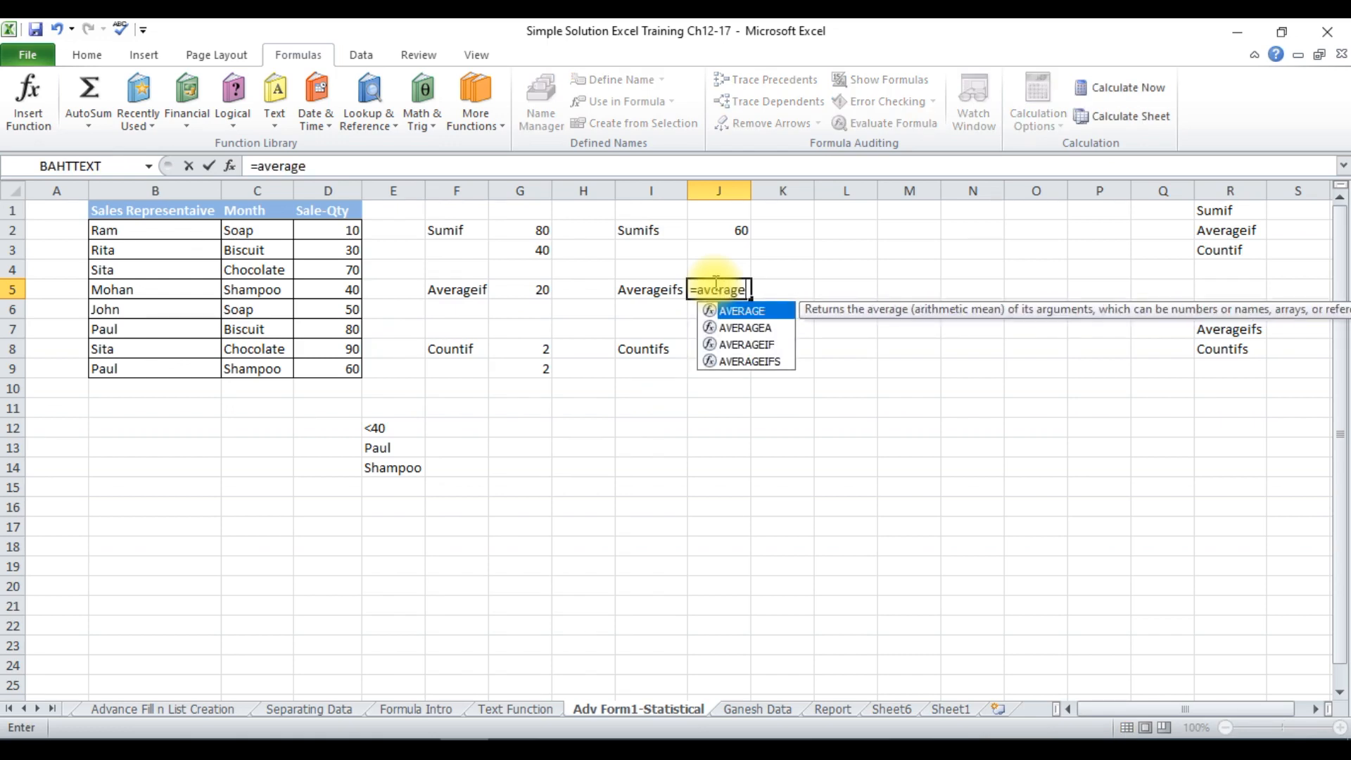
text(ifs()
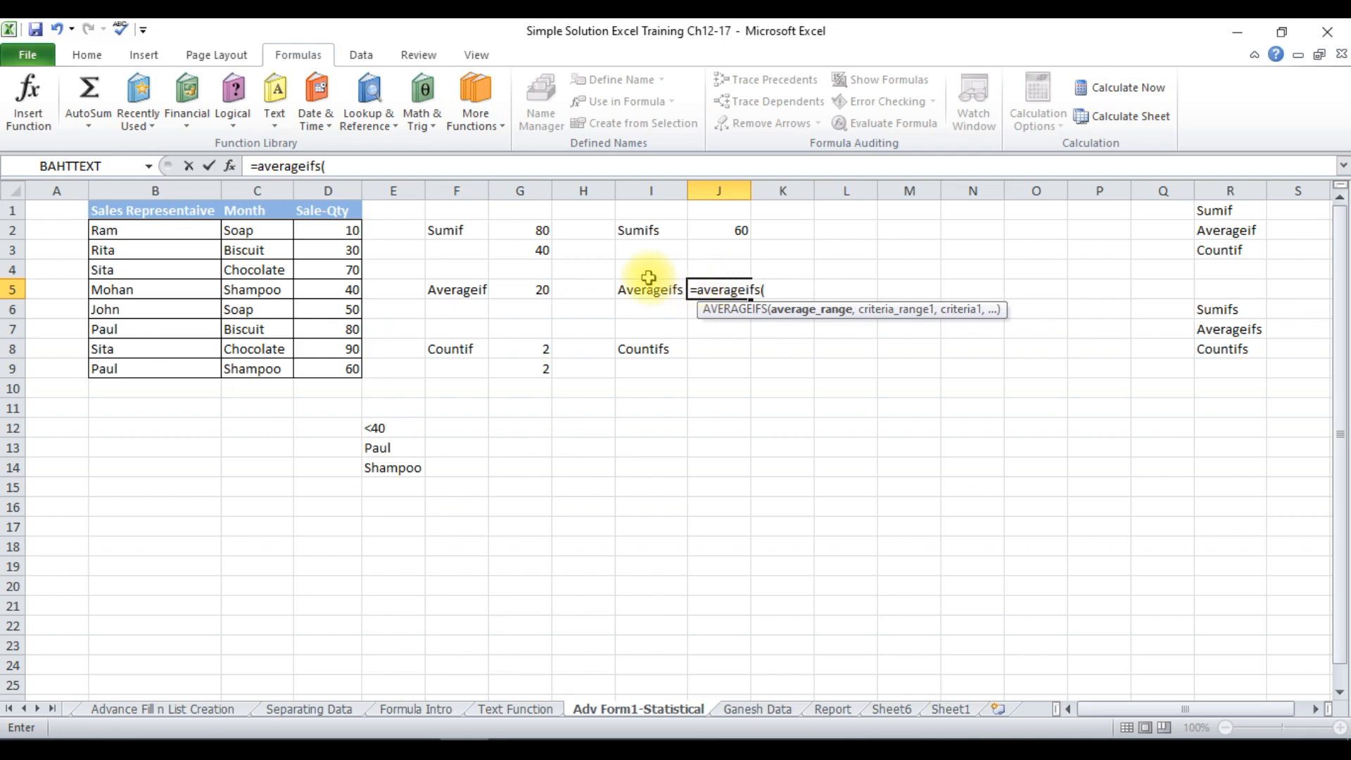
drag(331, 232, 356, 380)
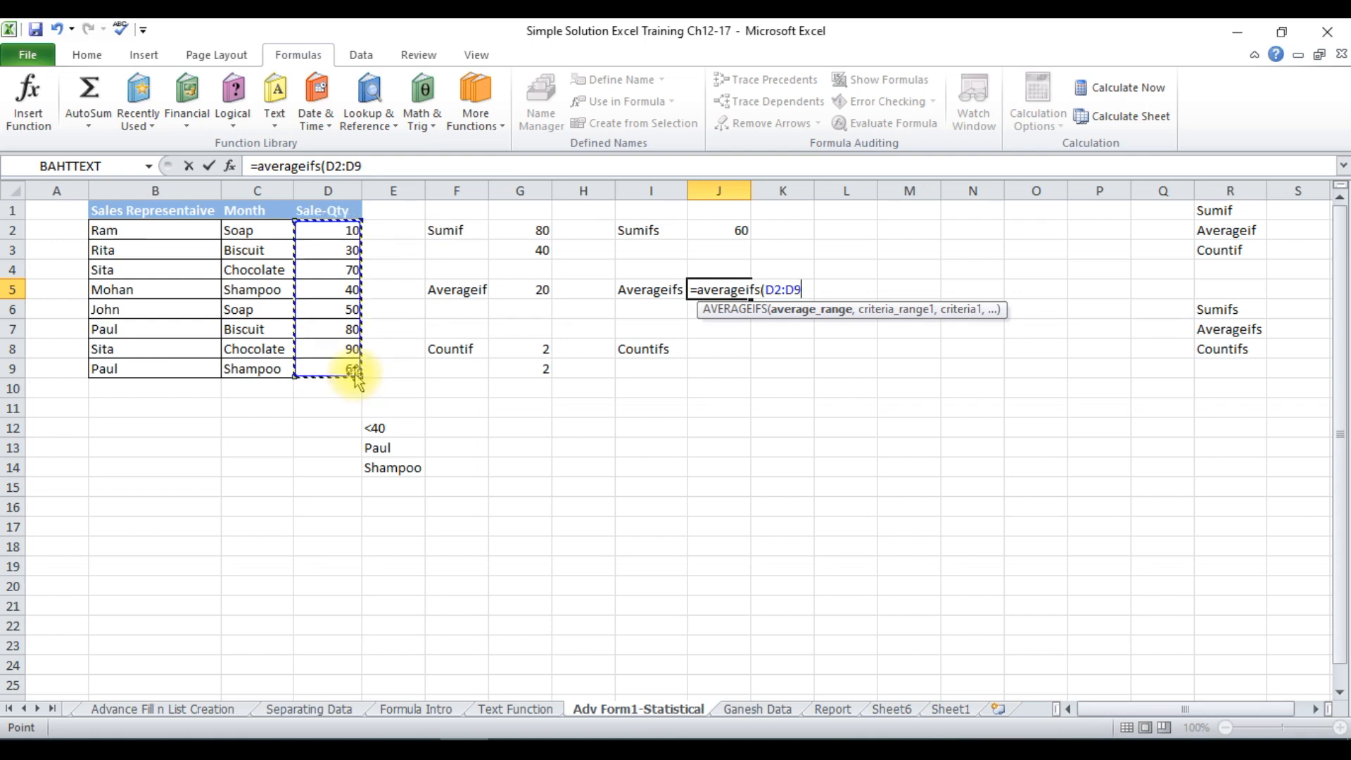
text(,)
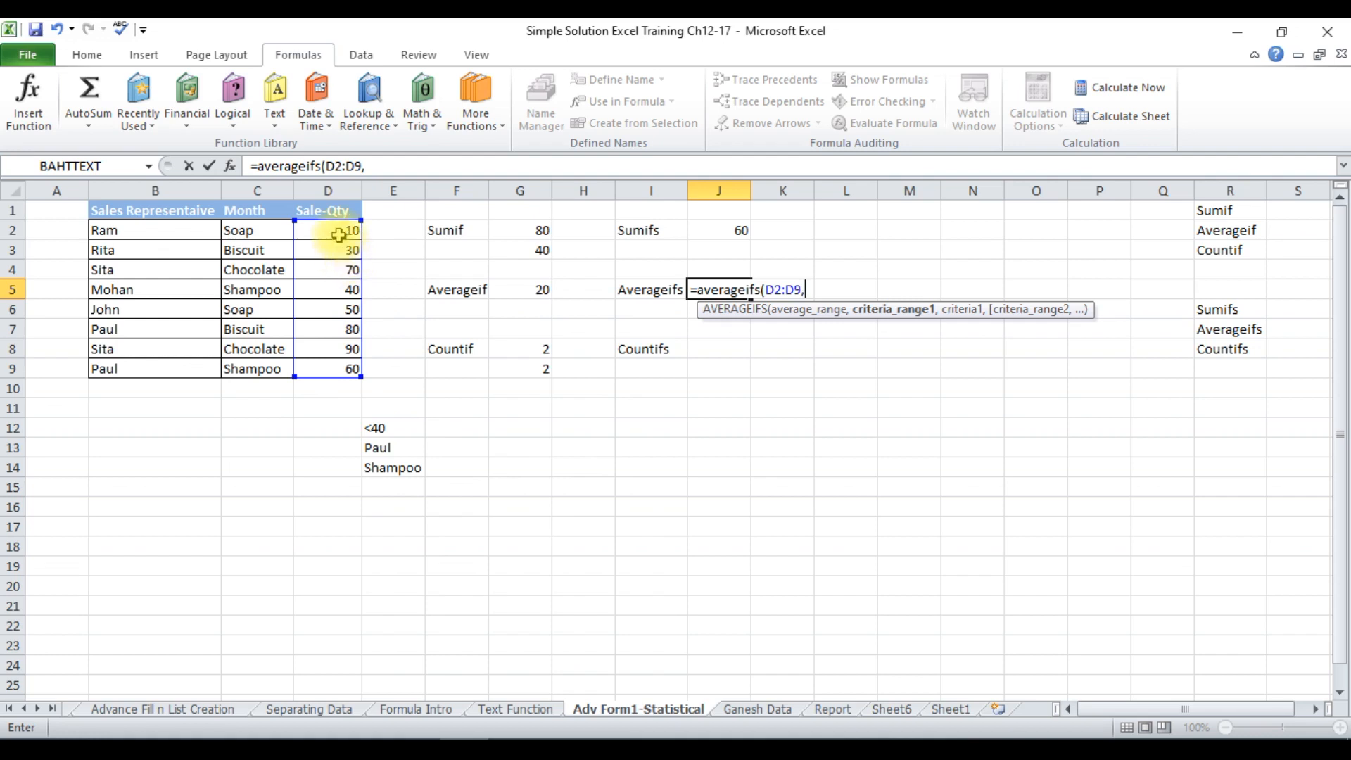
drag(338, 234, 347, 369)
text(,)
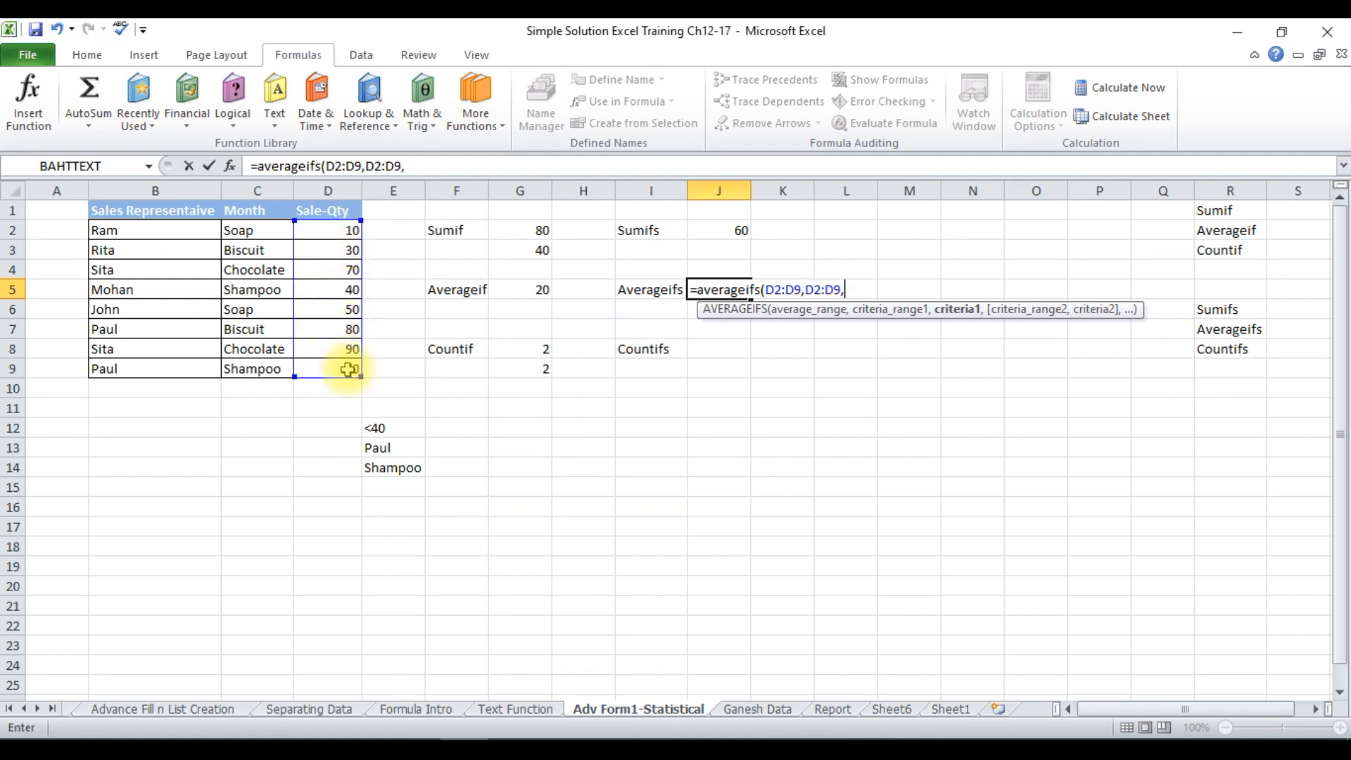
click(396, 430)
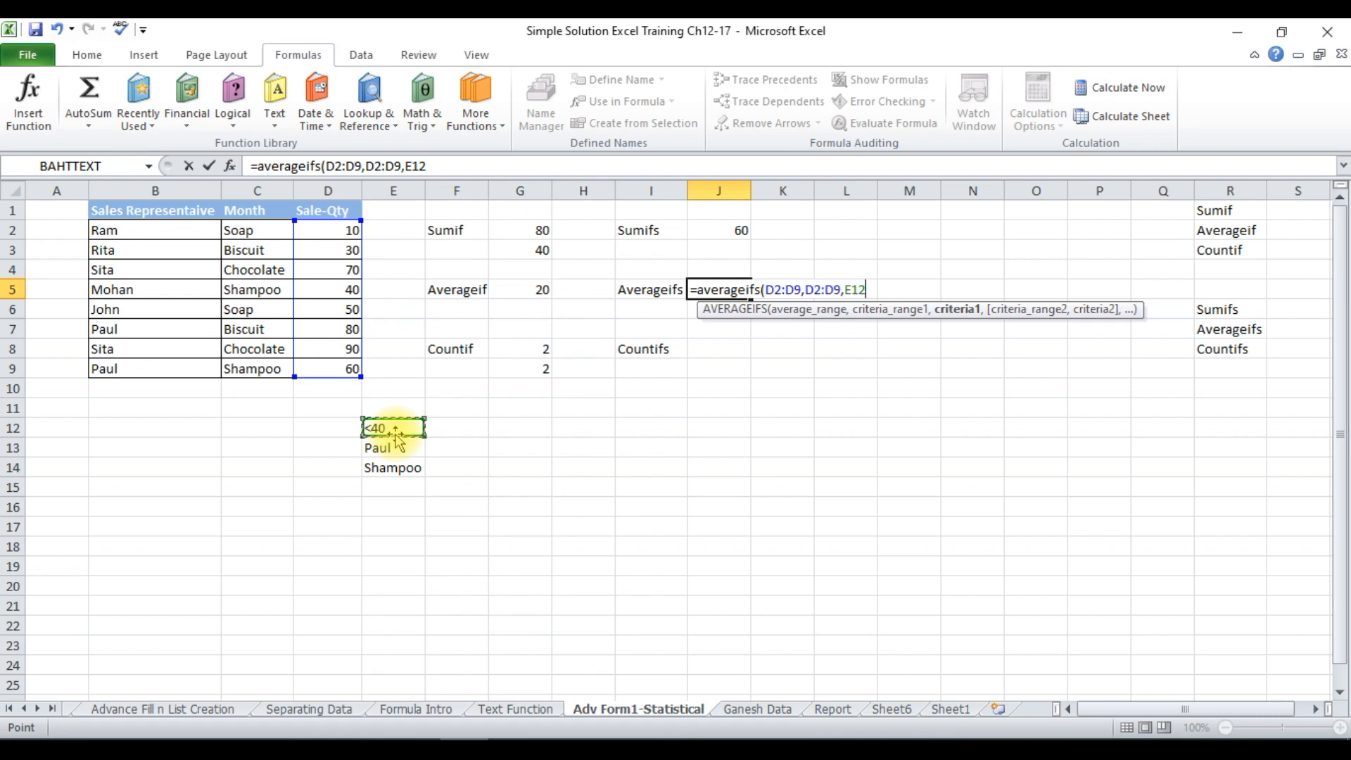
text(,)
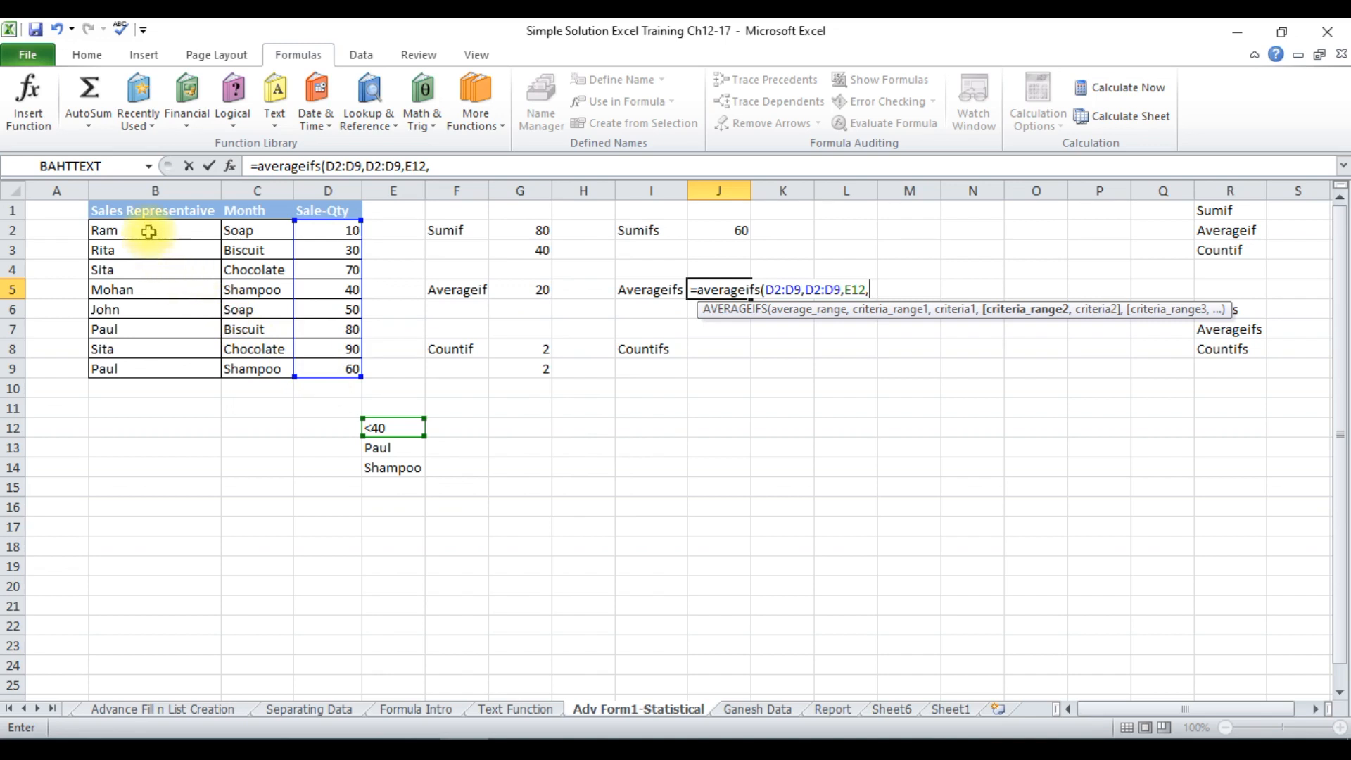
Complete the AVERAGEIFS formula in J5 with second criteria range B2:B9 and criterion E13, and review the entered formula.
drag(147, 228, 170, 366)
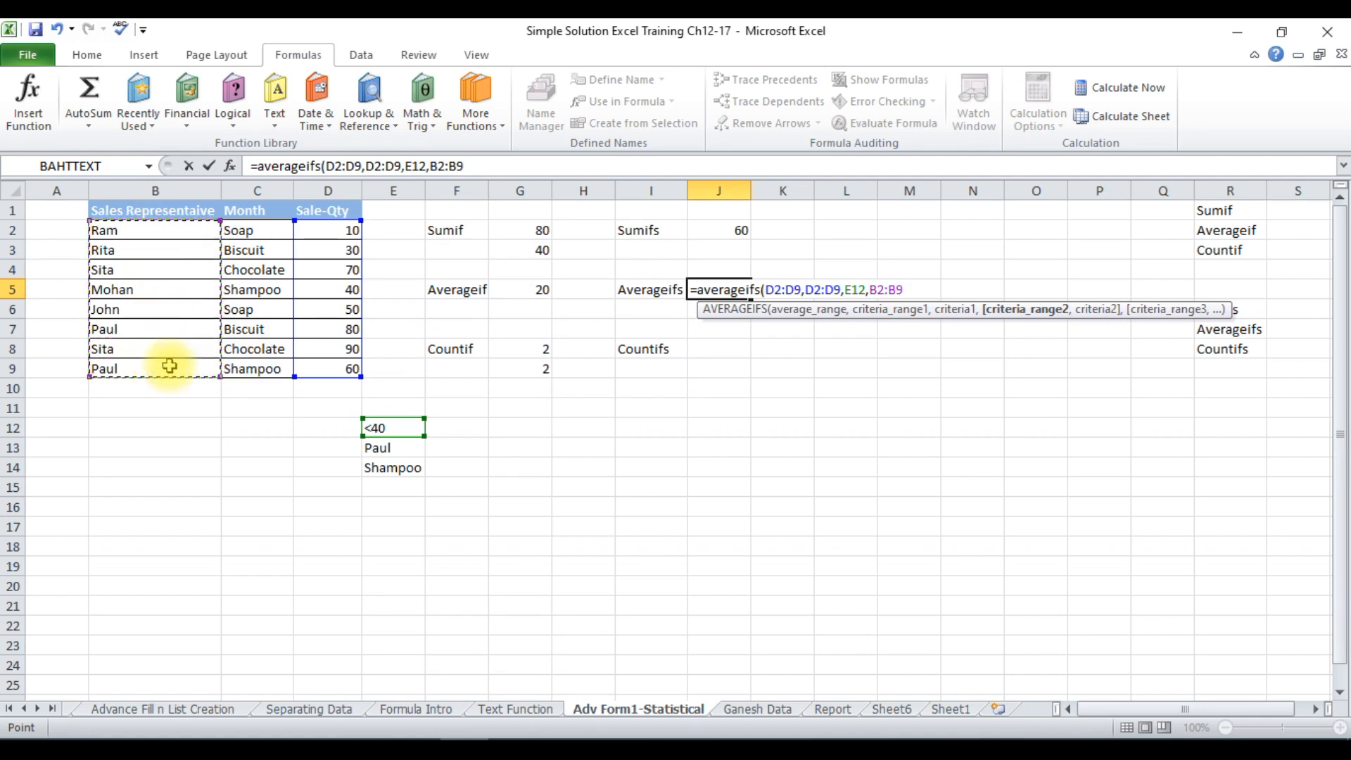
text(,)
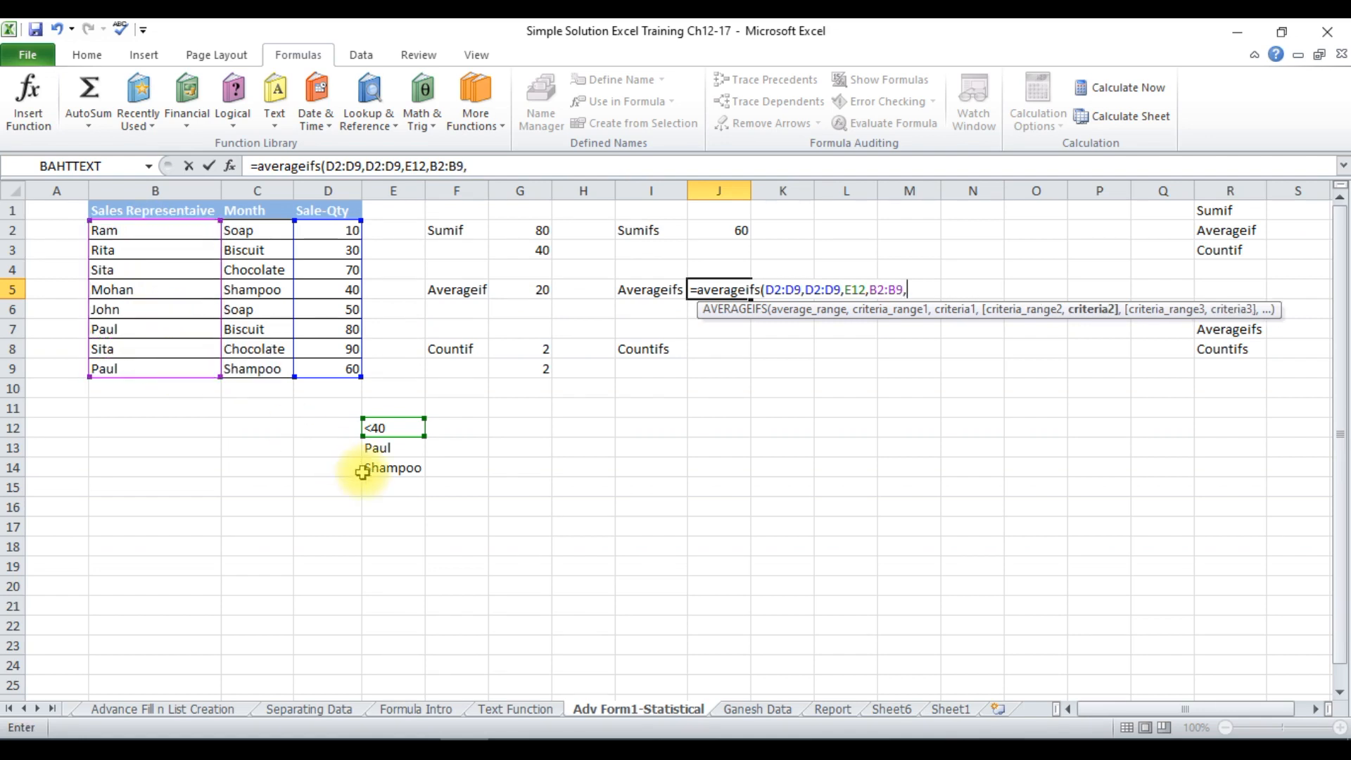
click(378, 448)
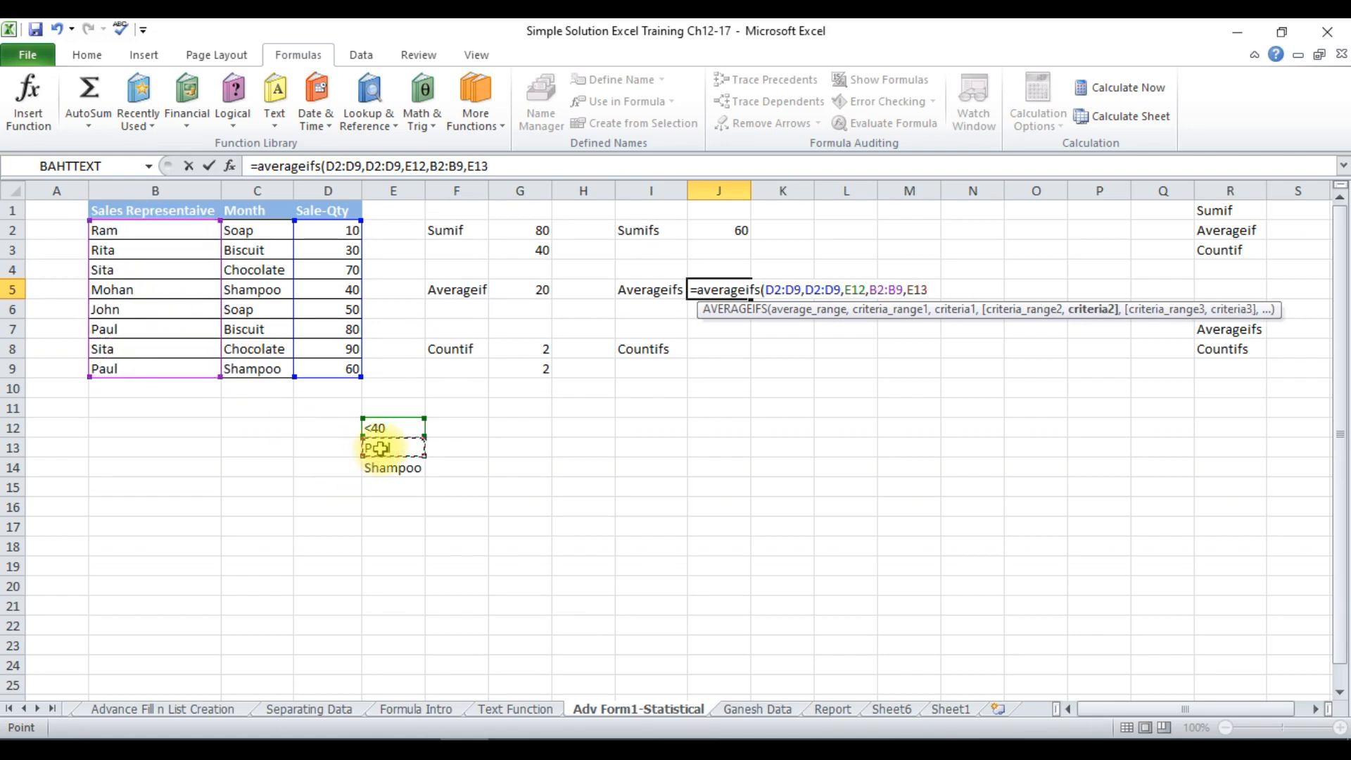
text())
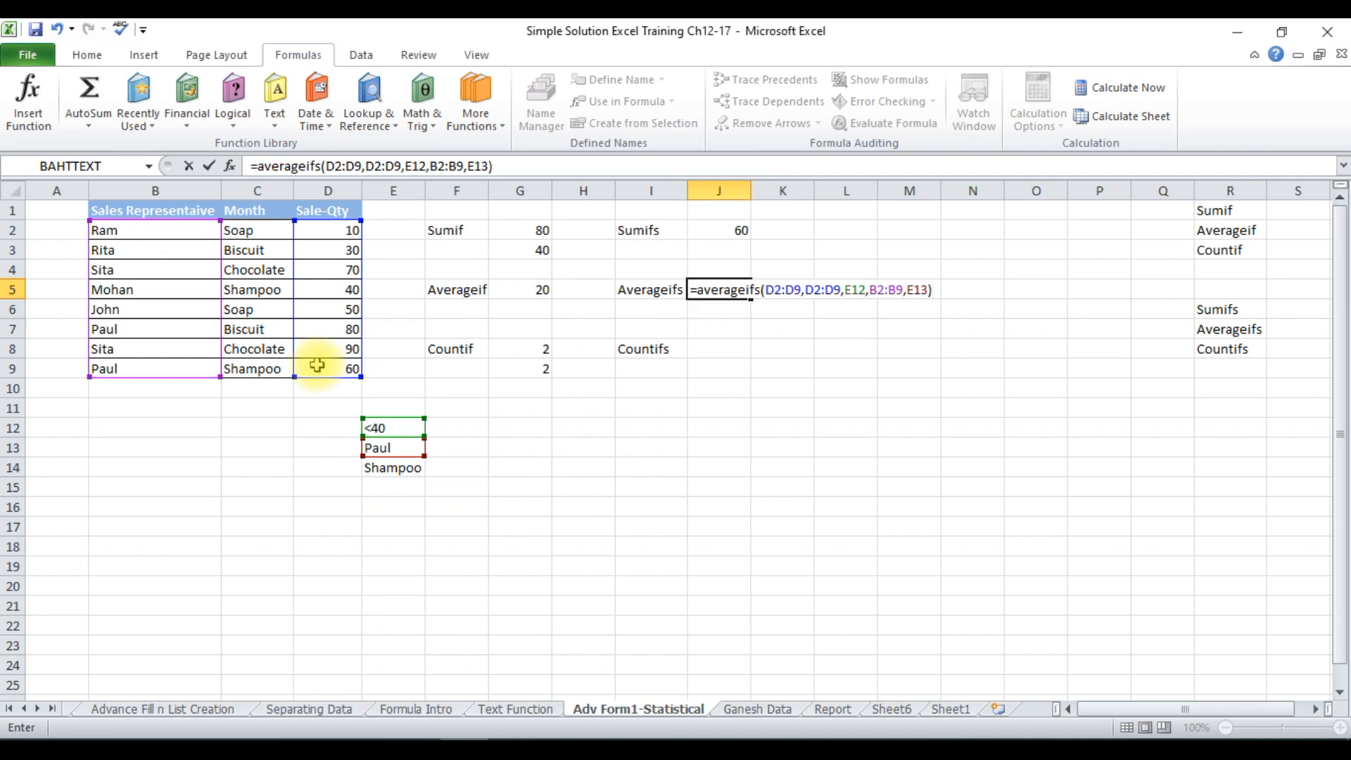
key(Return)
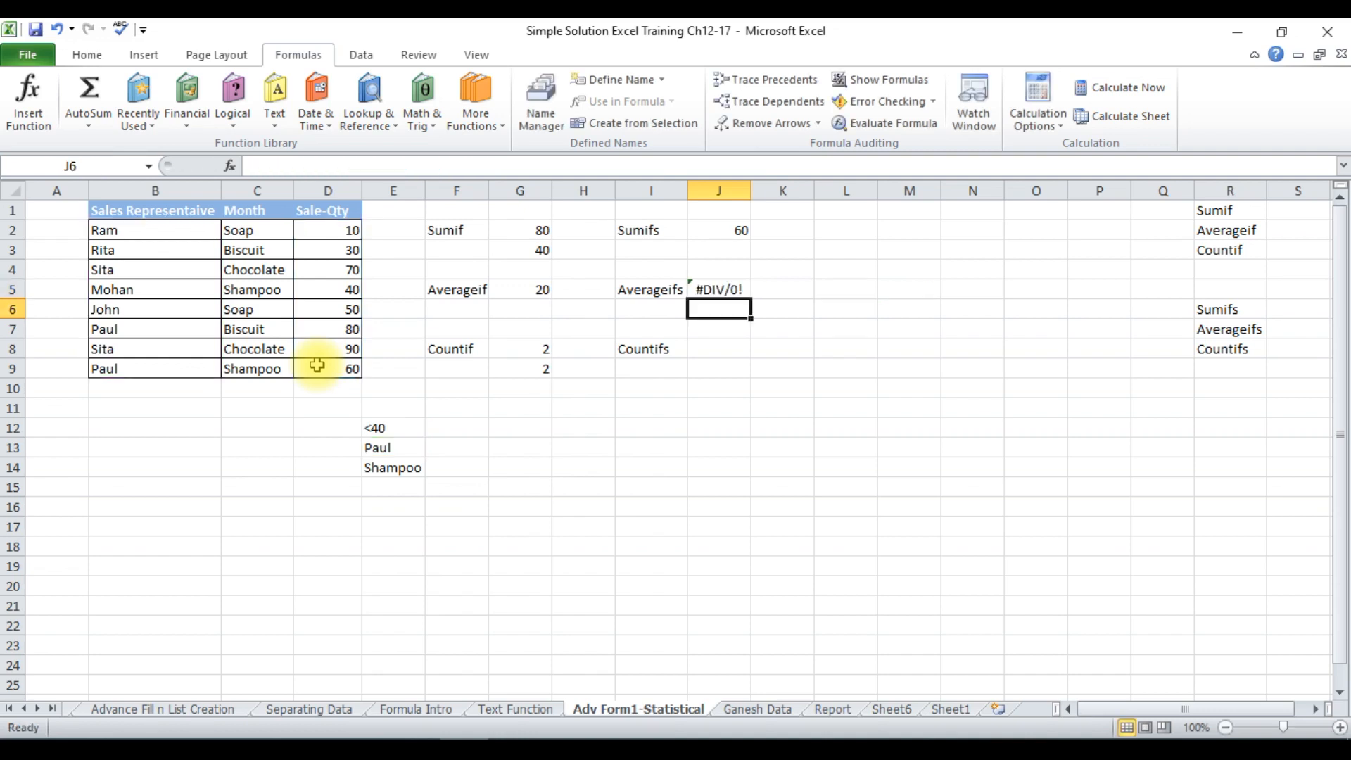
click(716, 288)
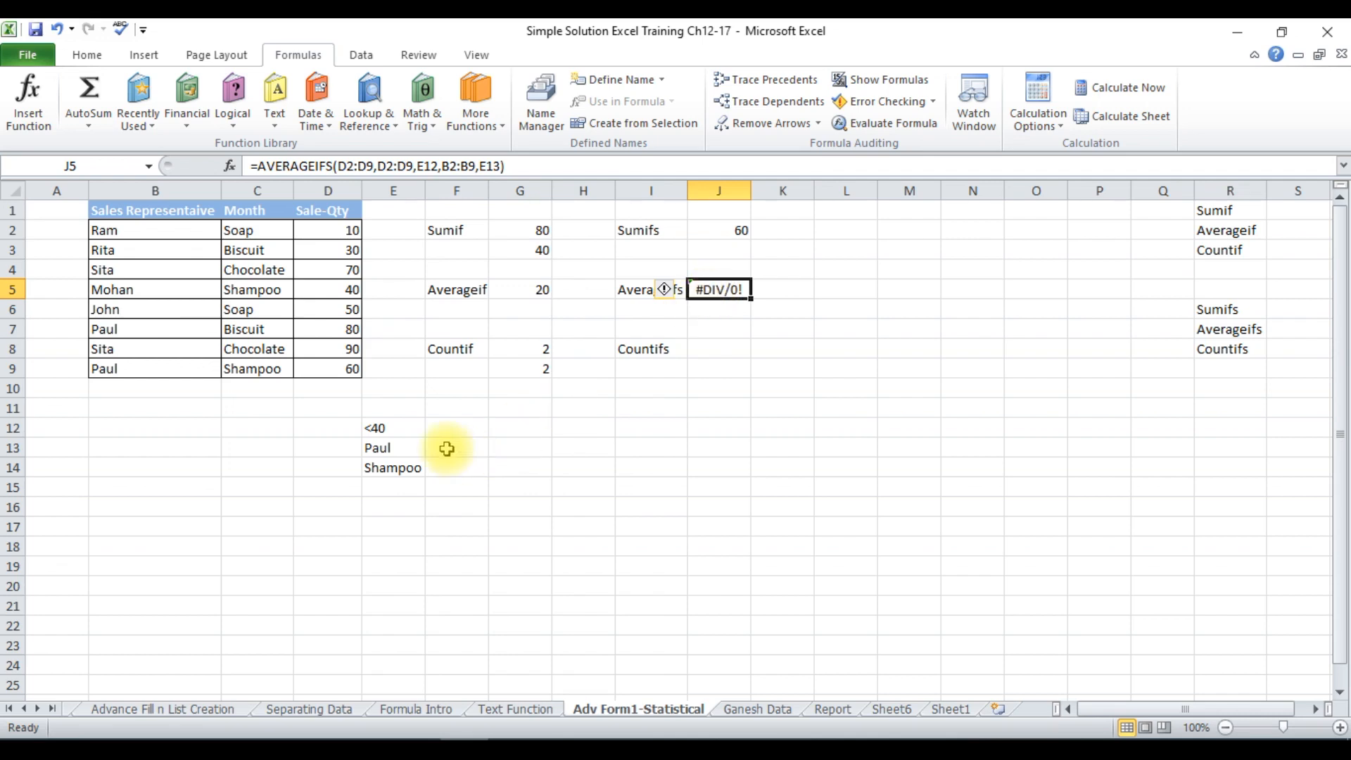
Change the criterion in cell E12 to >40, and check the AVERAGEIFS result in J5 against quantities D7 and D9.
click(371, 424)
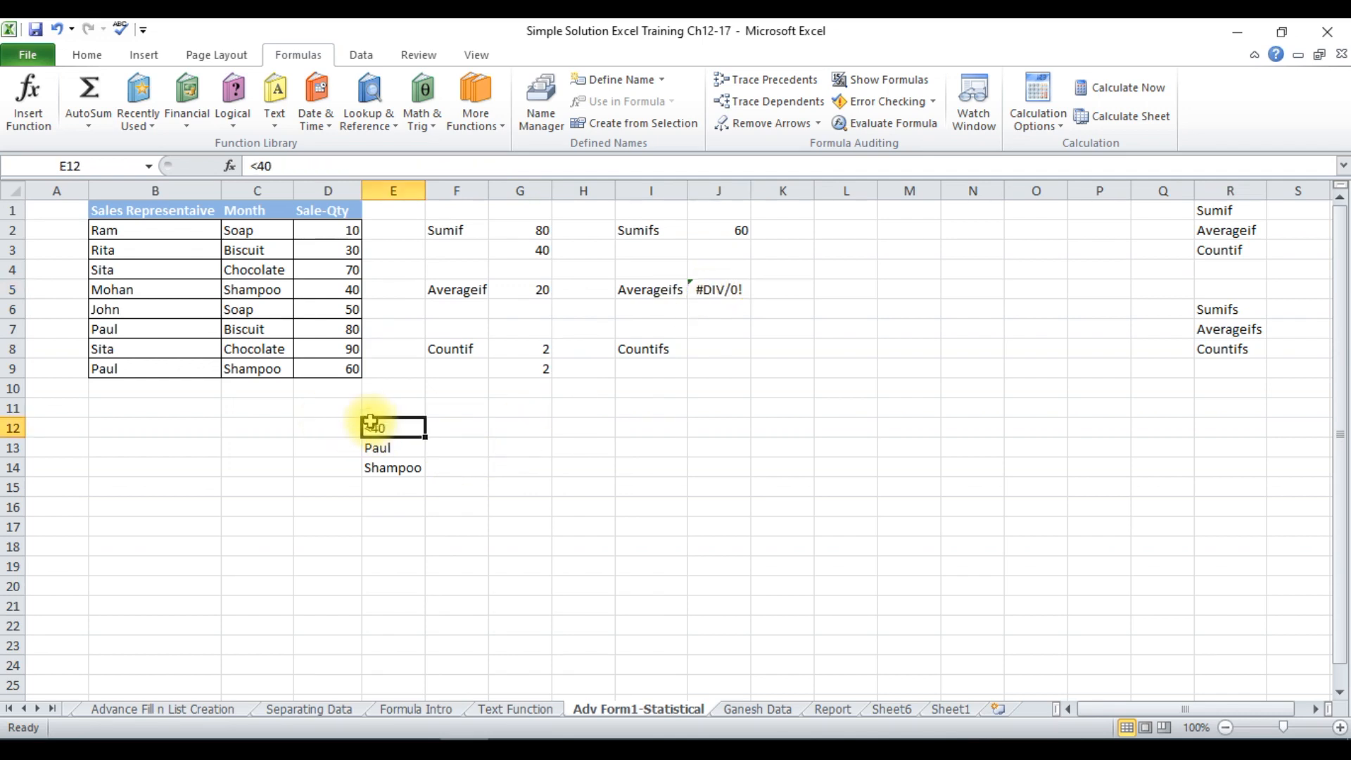
double_click(372, 424)
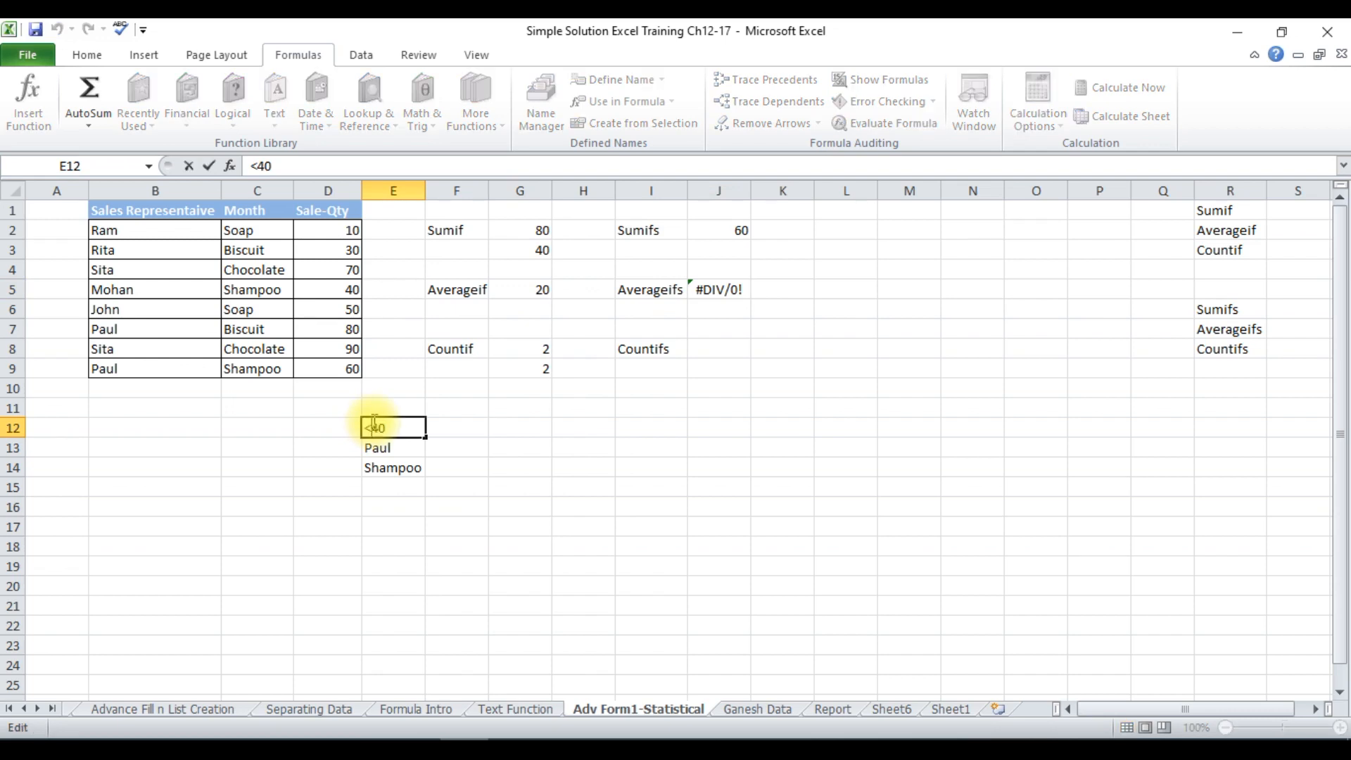
key(BackSpace)
text(>)
key(Return)
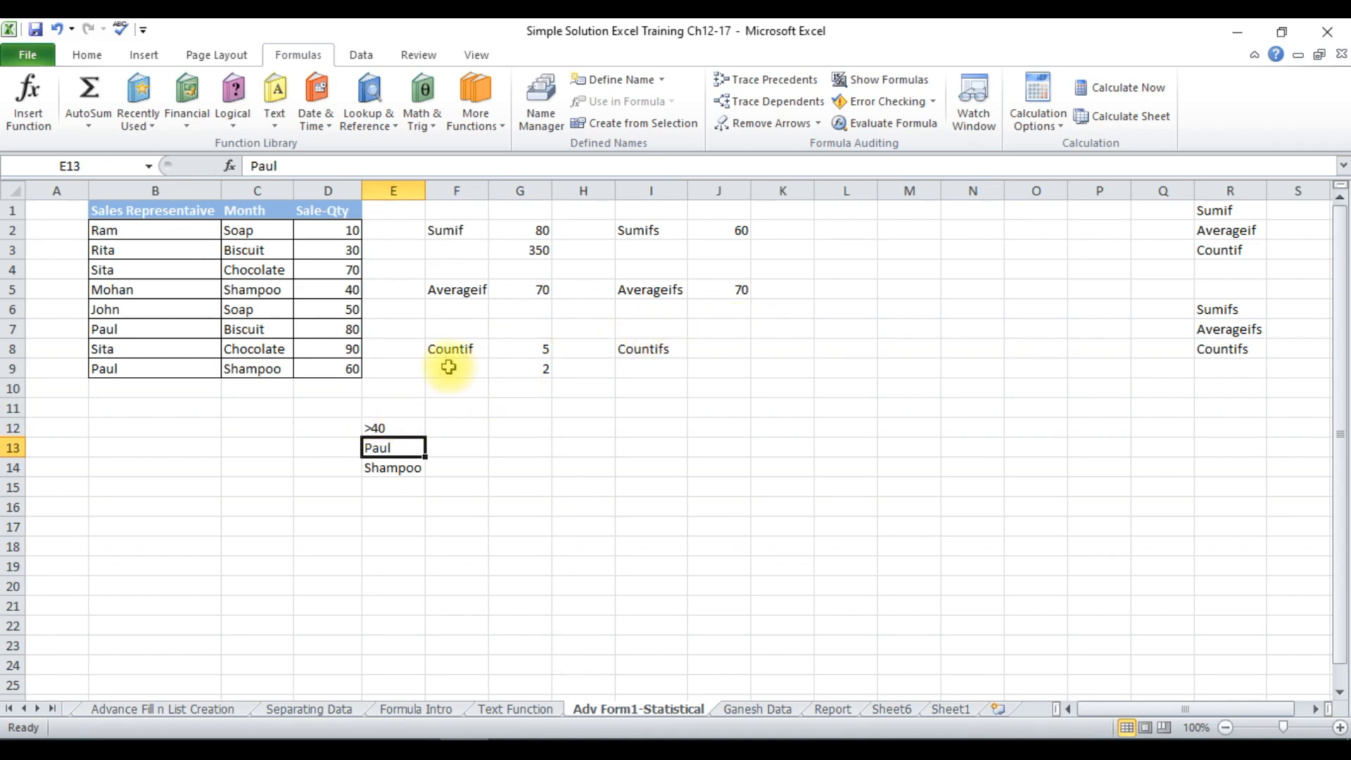
click(327, 328)
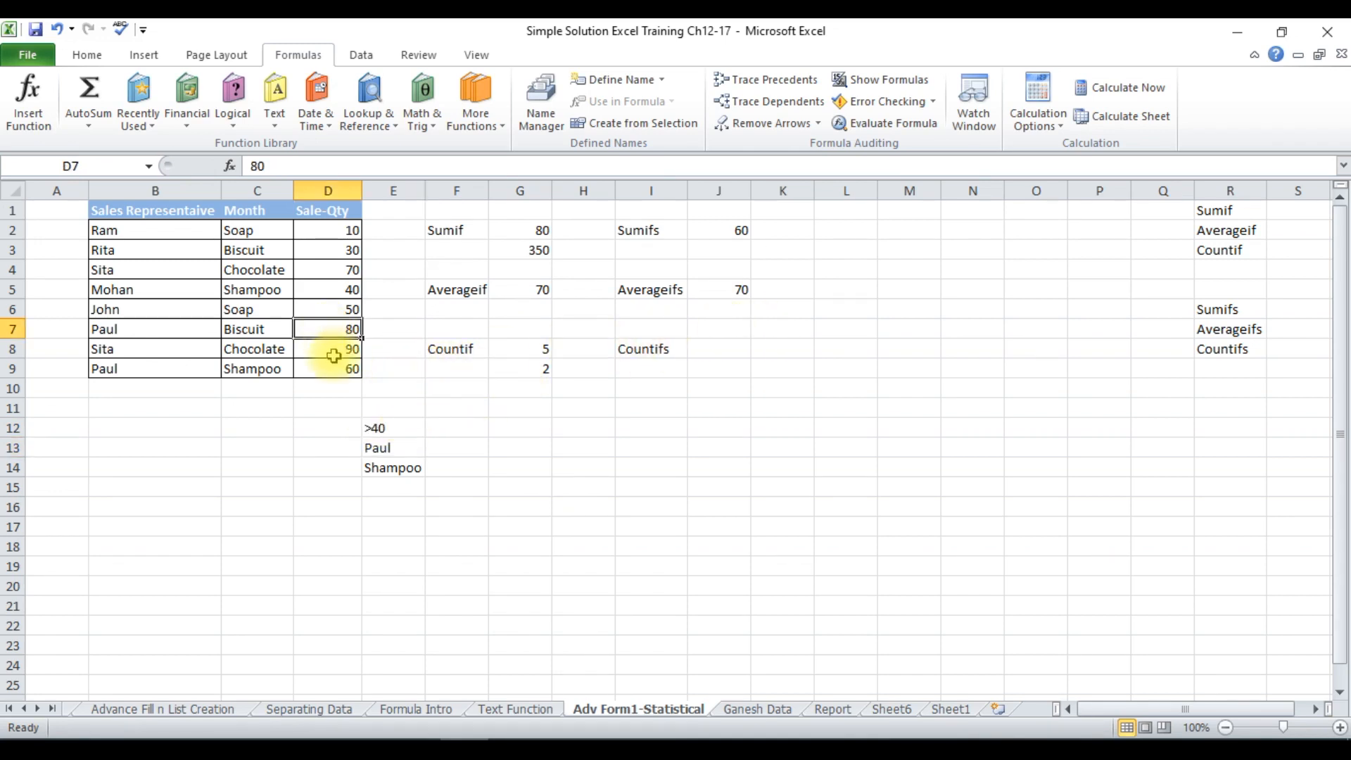
click(335, 365)
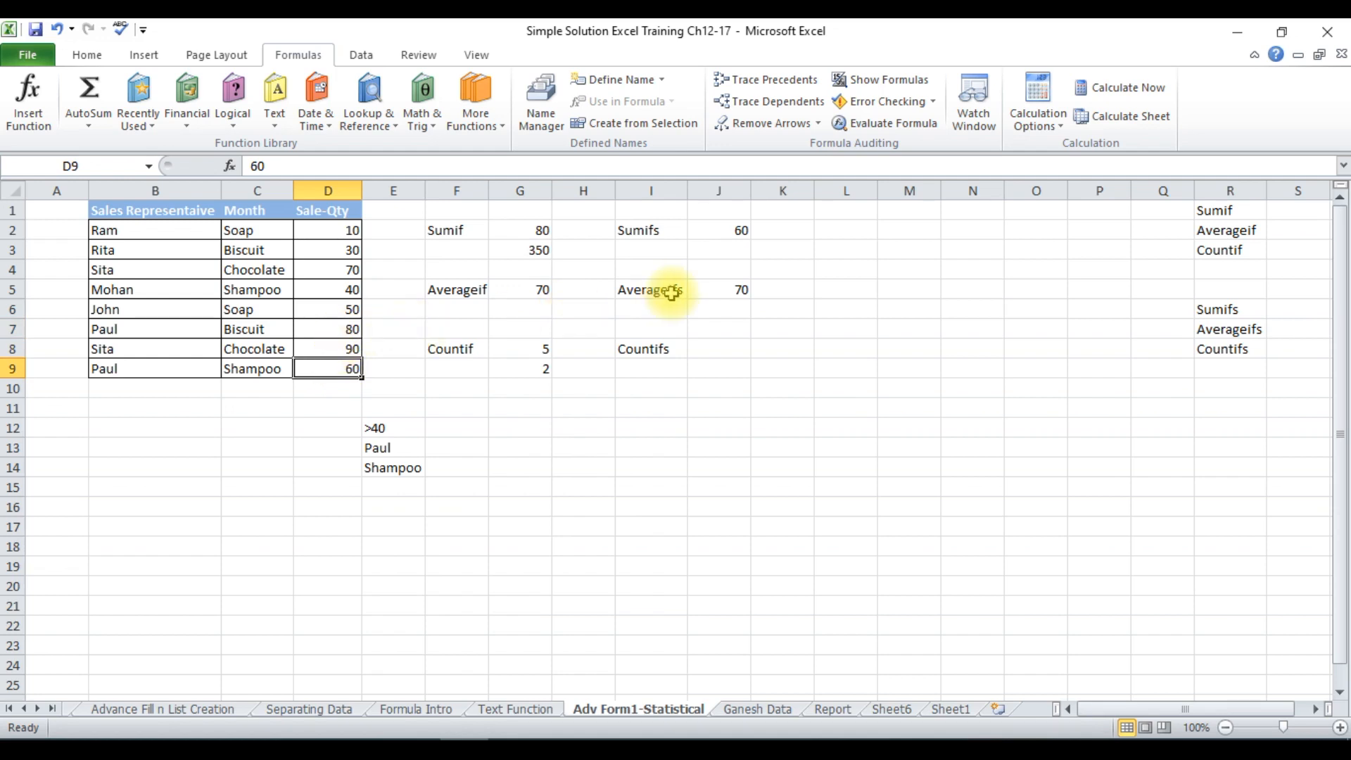
click(710, 289)
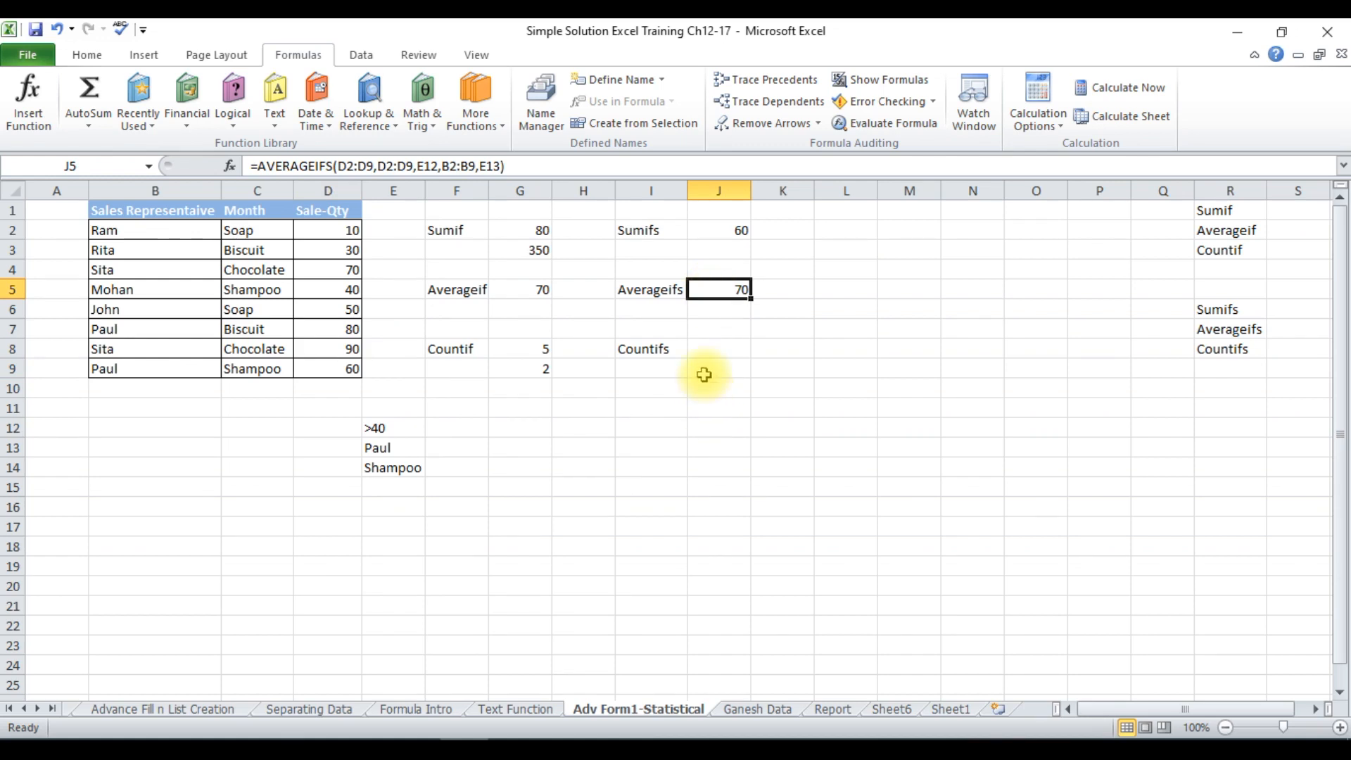
Enter a COUNTIFS formula in cell J8 with criteria range B2:B9 and criterion E13.
click(703, 351)
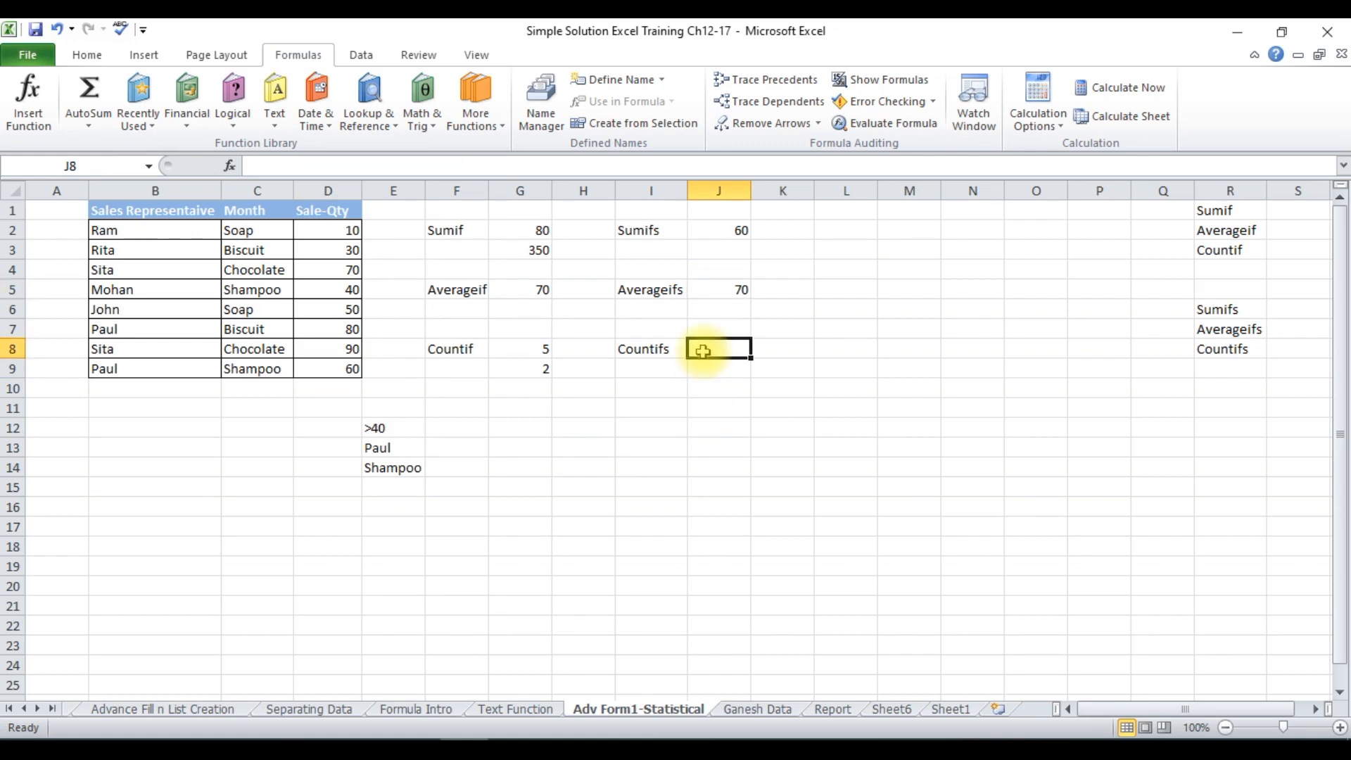
text(=count)
text(i)
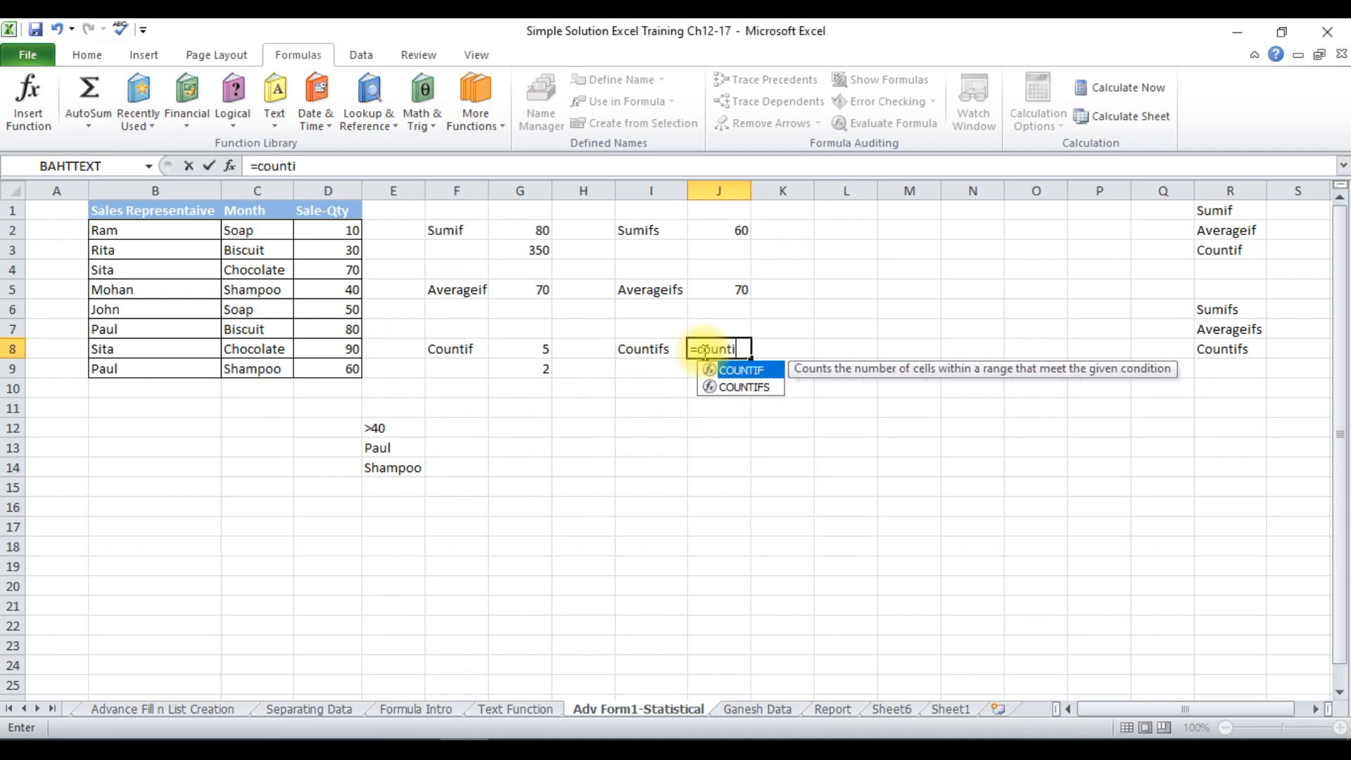
text(fs()
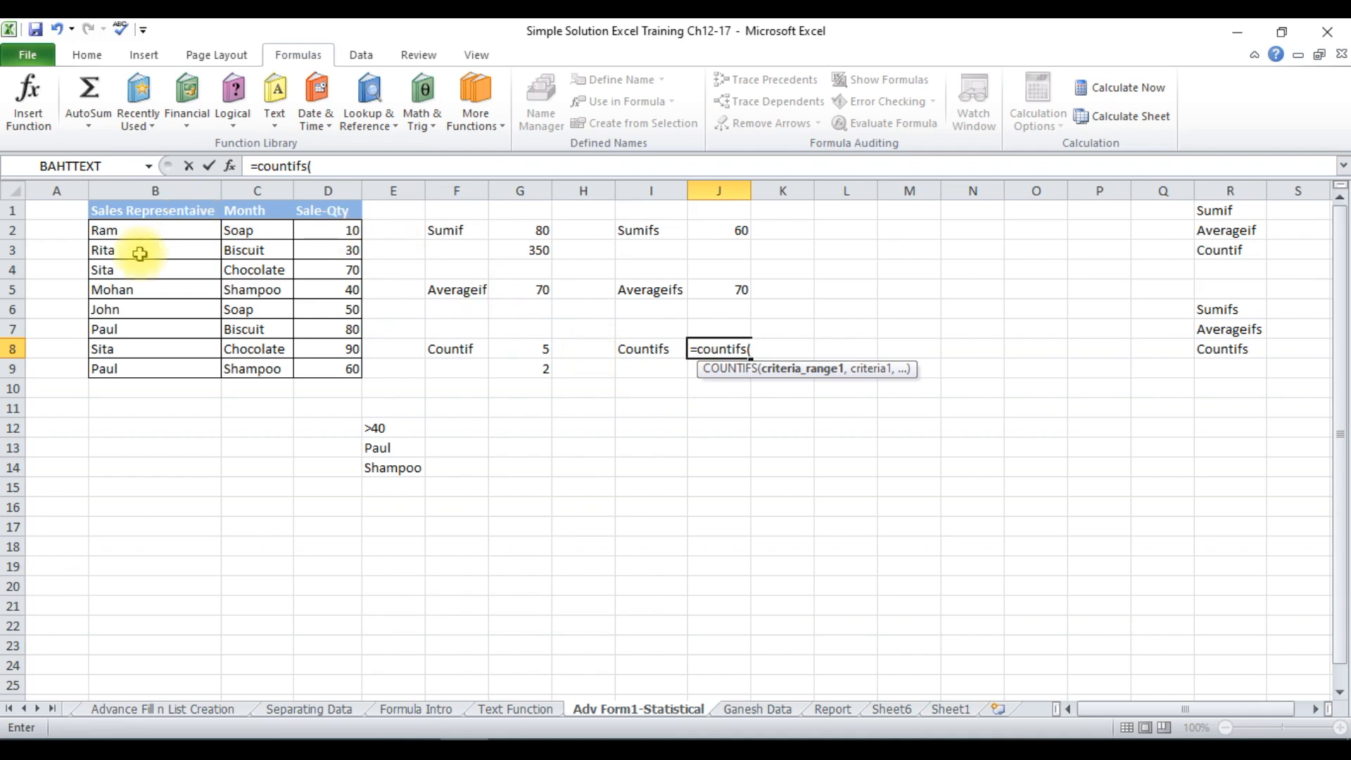
click(135, 232)
drag(135, 232, 160, 360)
text(,)
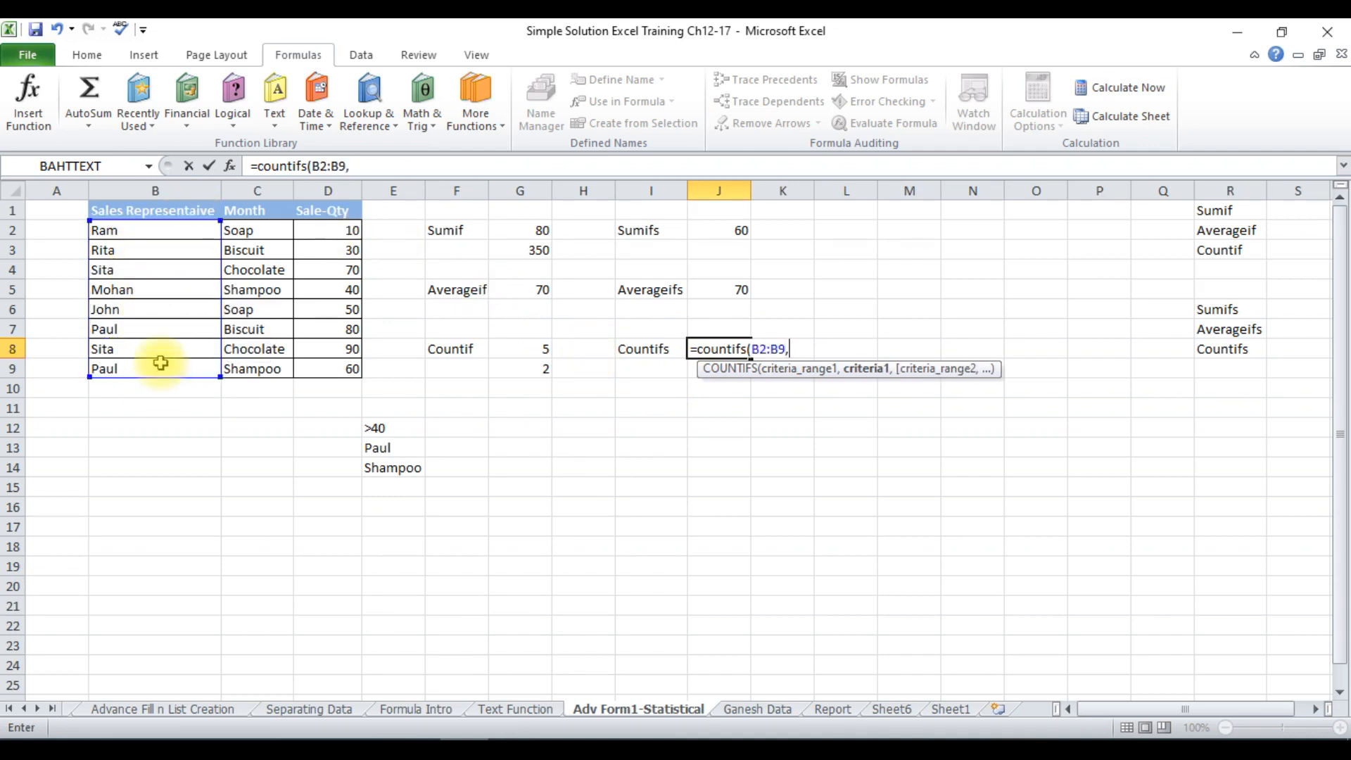
click(391, 447)
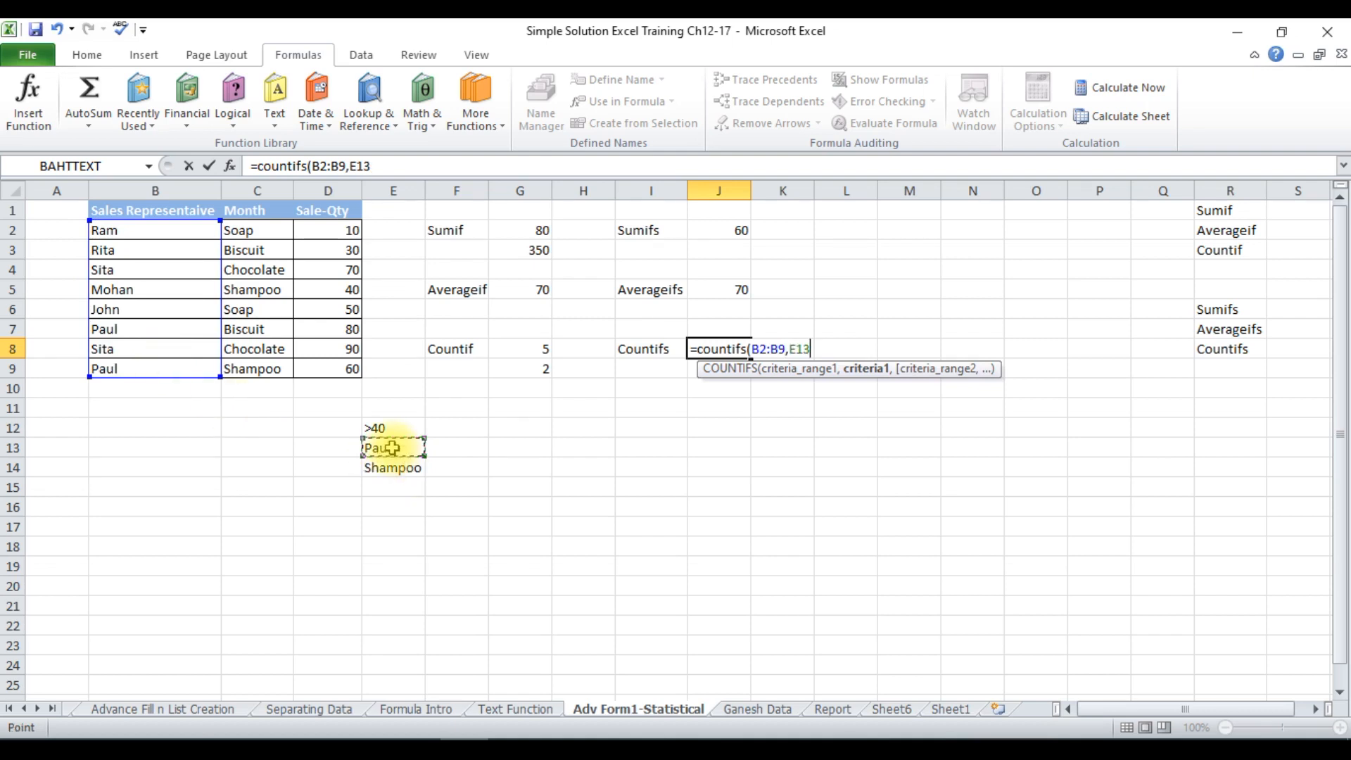
text())
key(Return)
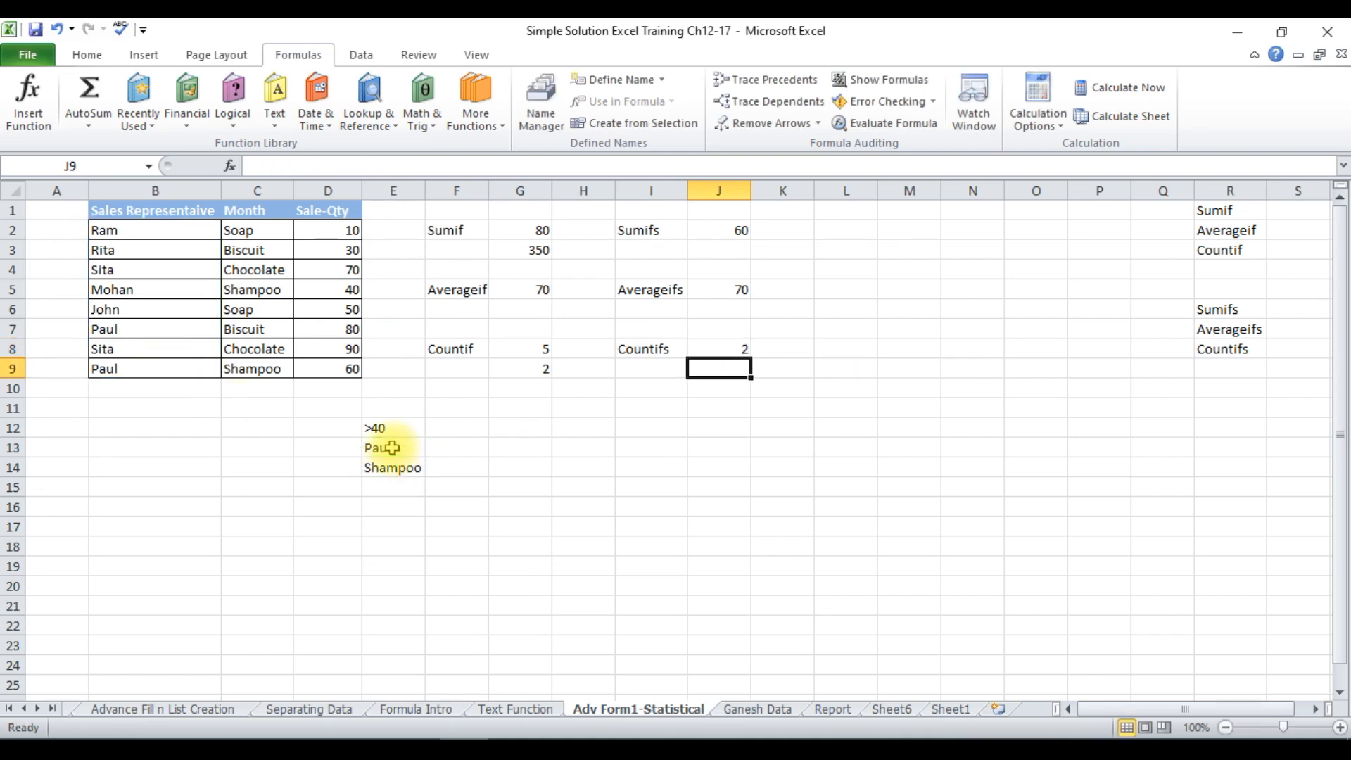
Extend the COUNTIFS formula in J8 with second criteria range C2:C9 and criterion E14, and review the entered formula.
click(697, 346)
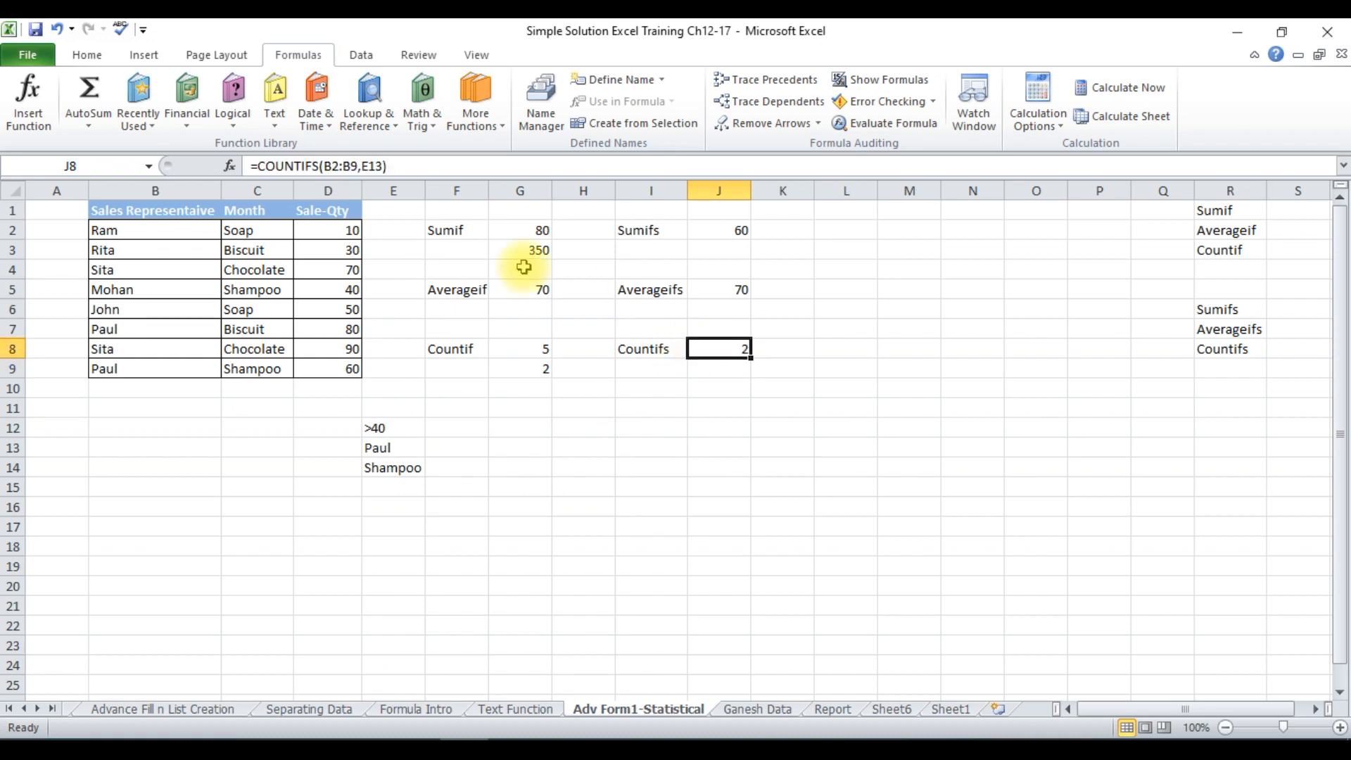
click(386, 166)
text(,)
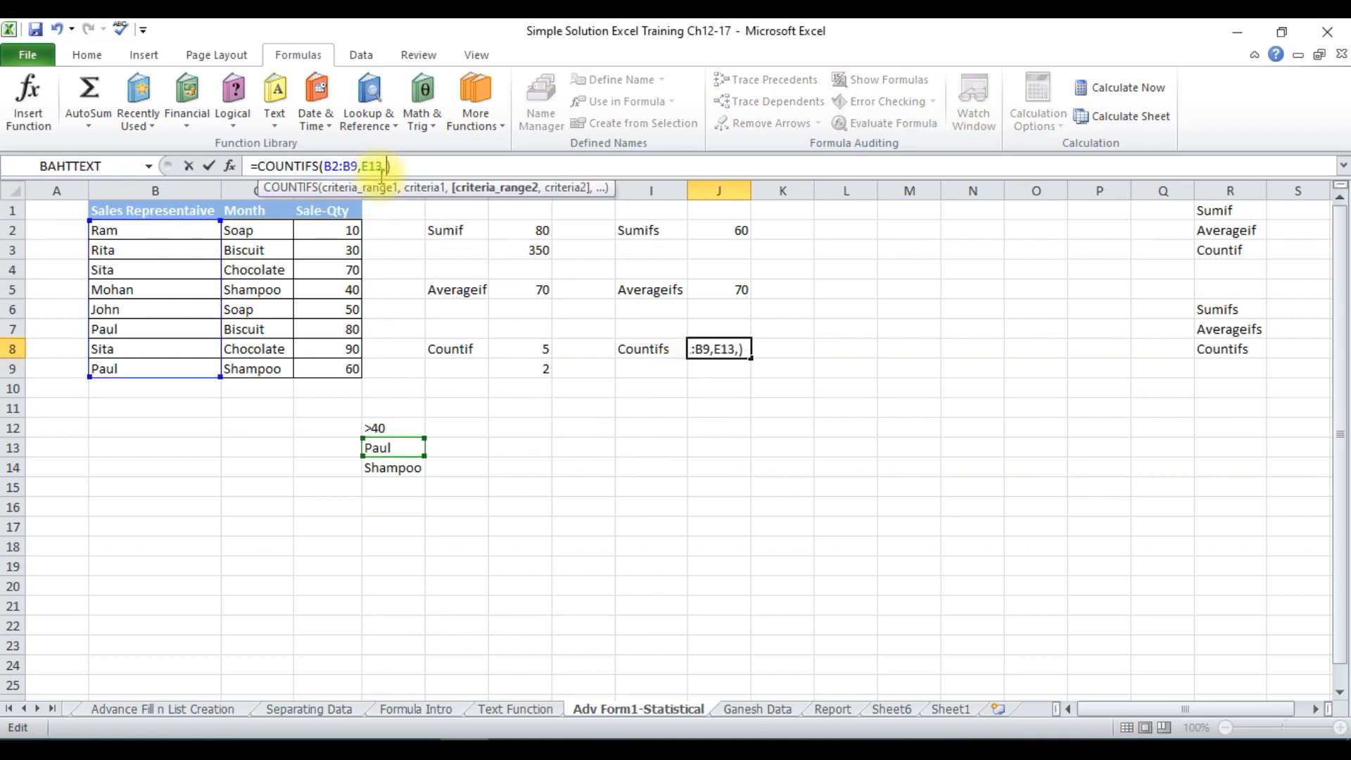
drag(244, 227, 258, 362)
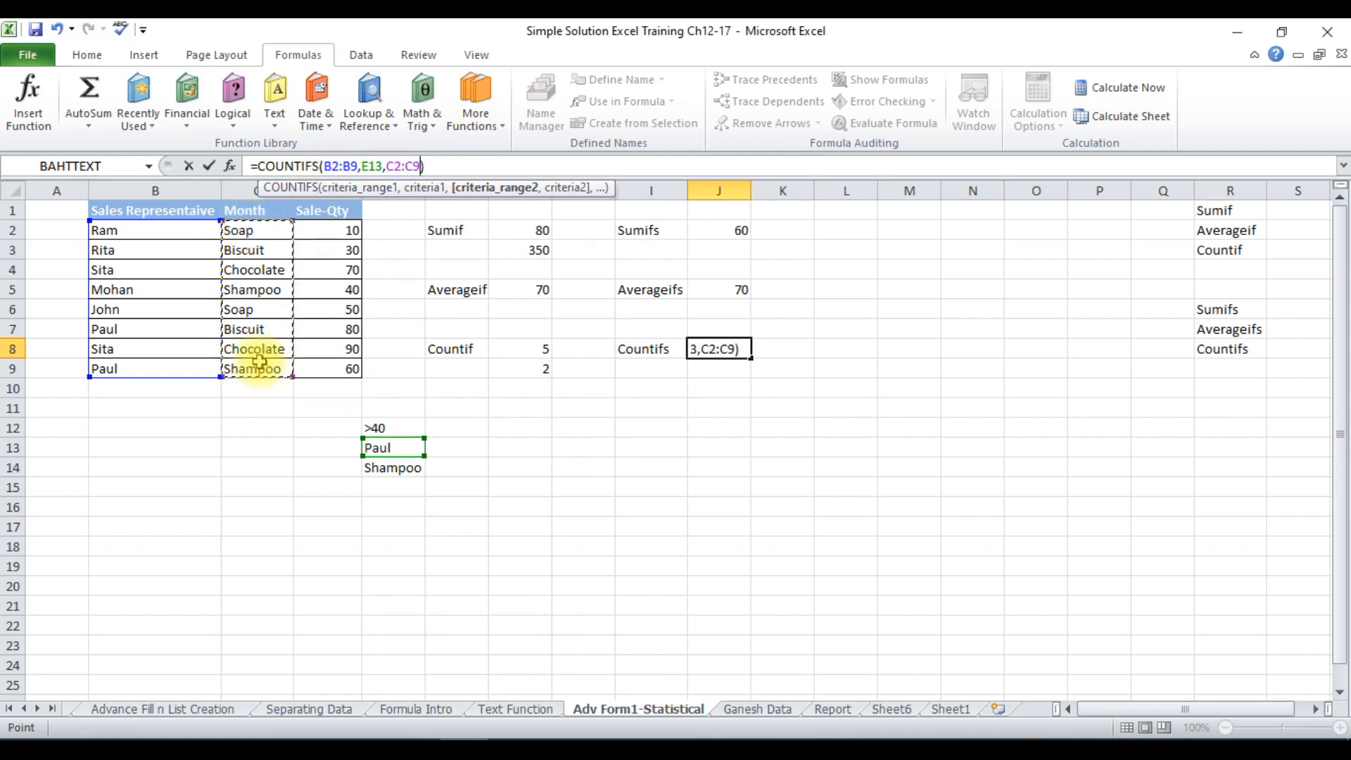
text(,)
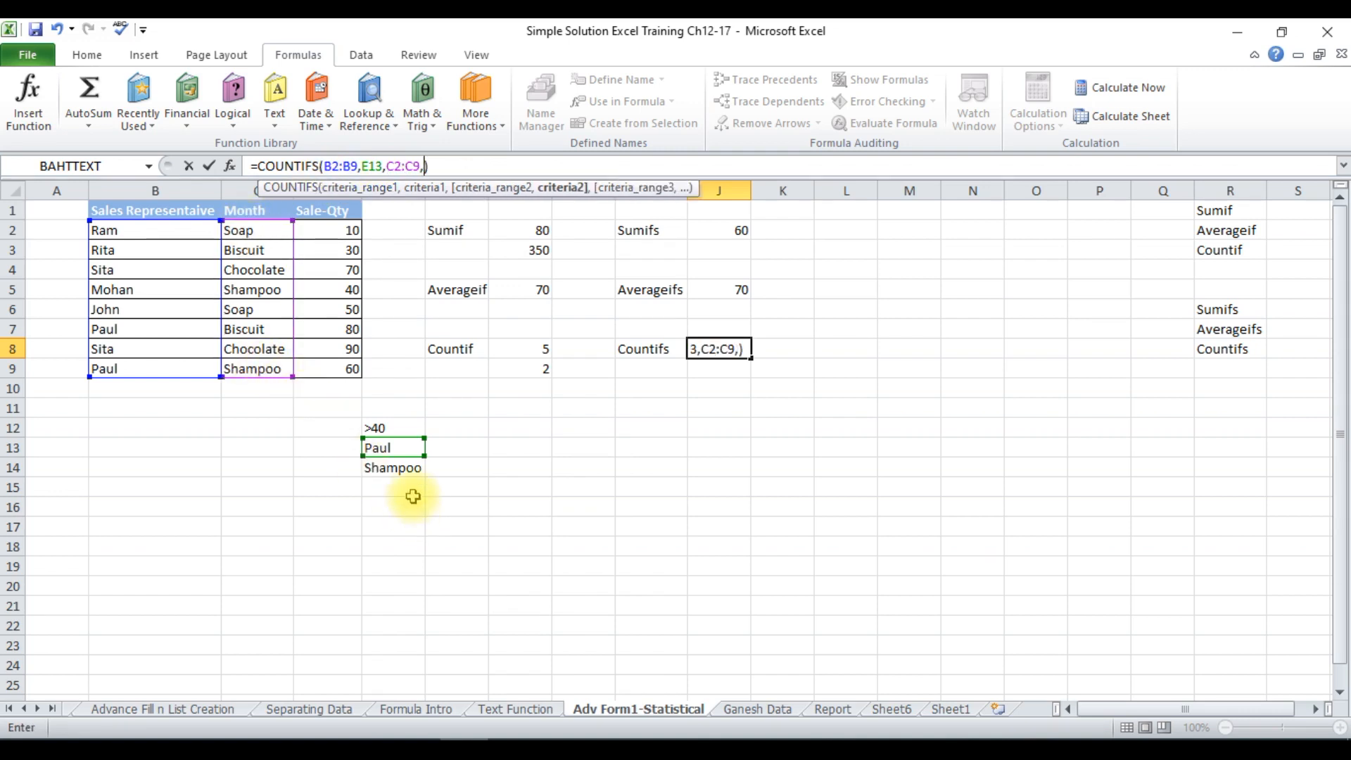
click(400, 470)
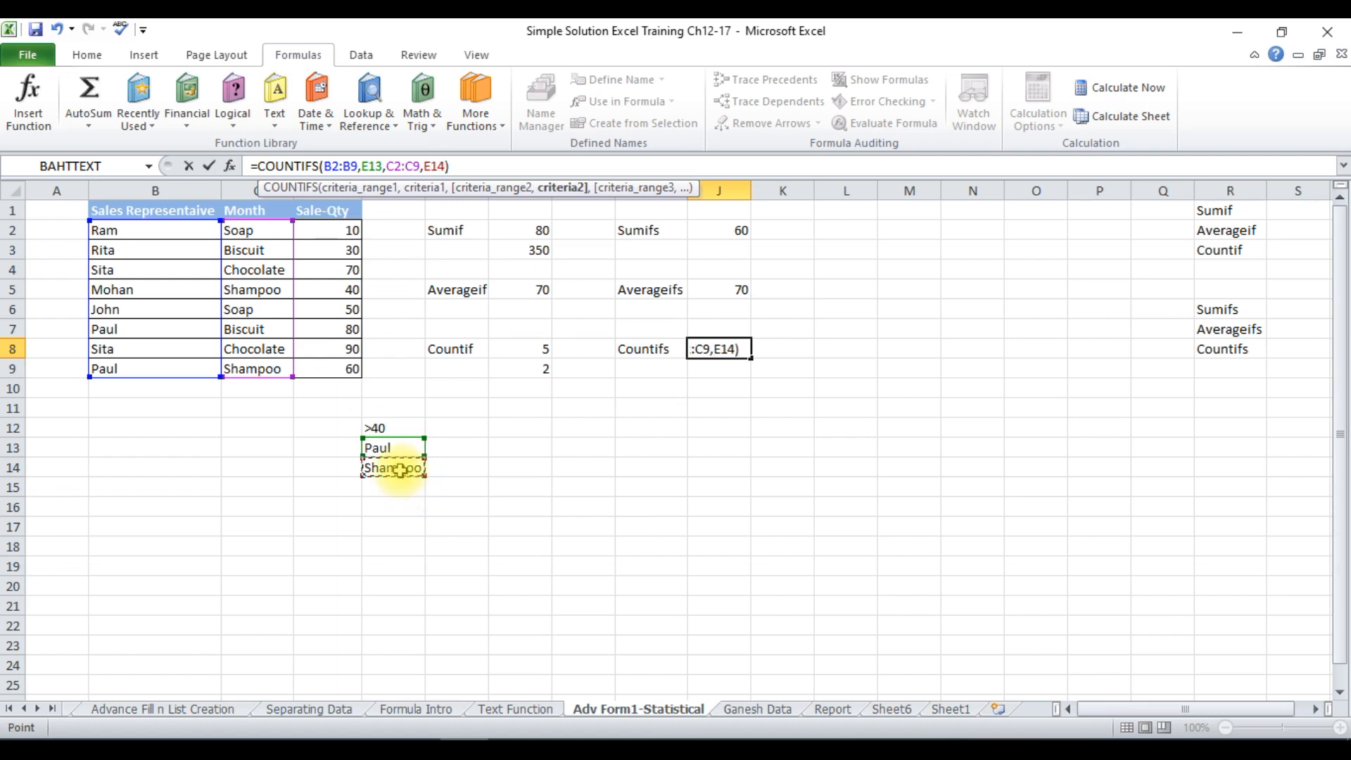
key(Return)
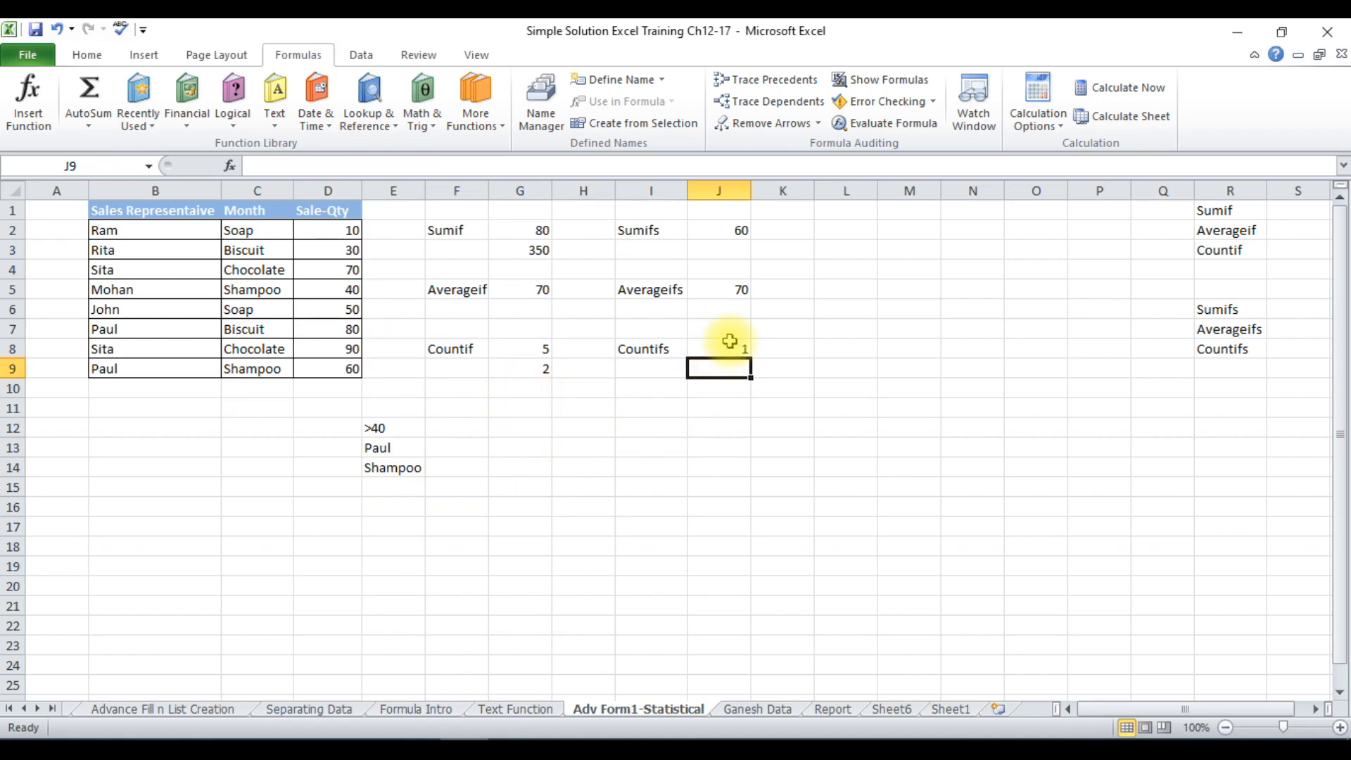
click(730, 343)
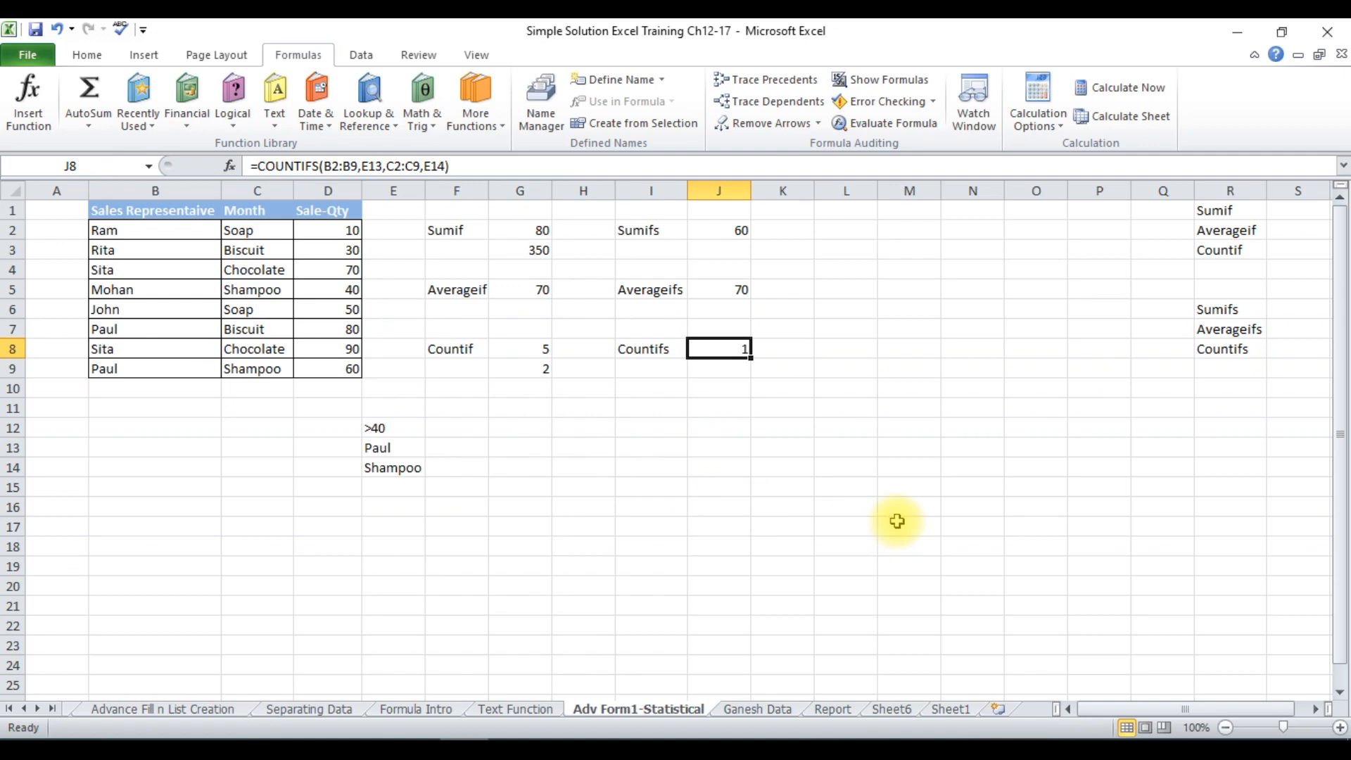
click(1283, 729)
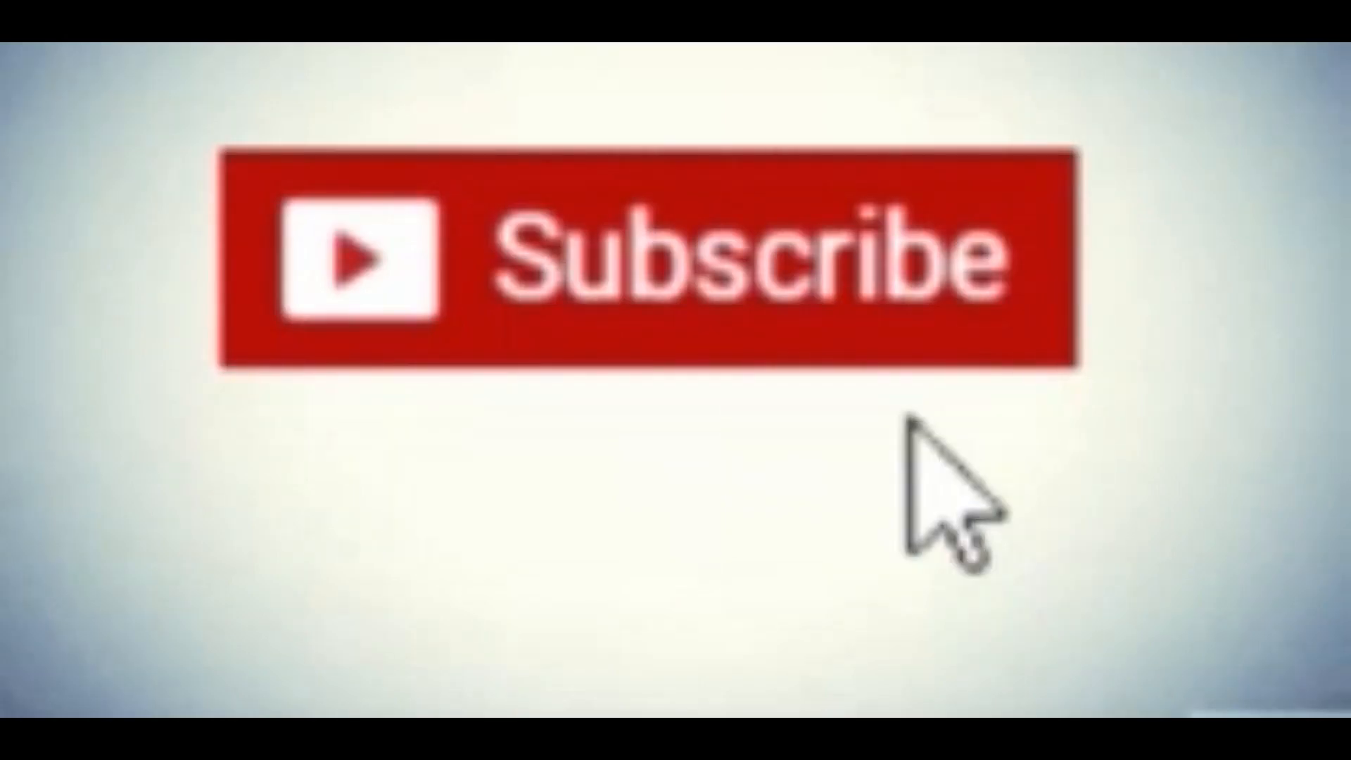